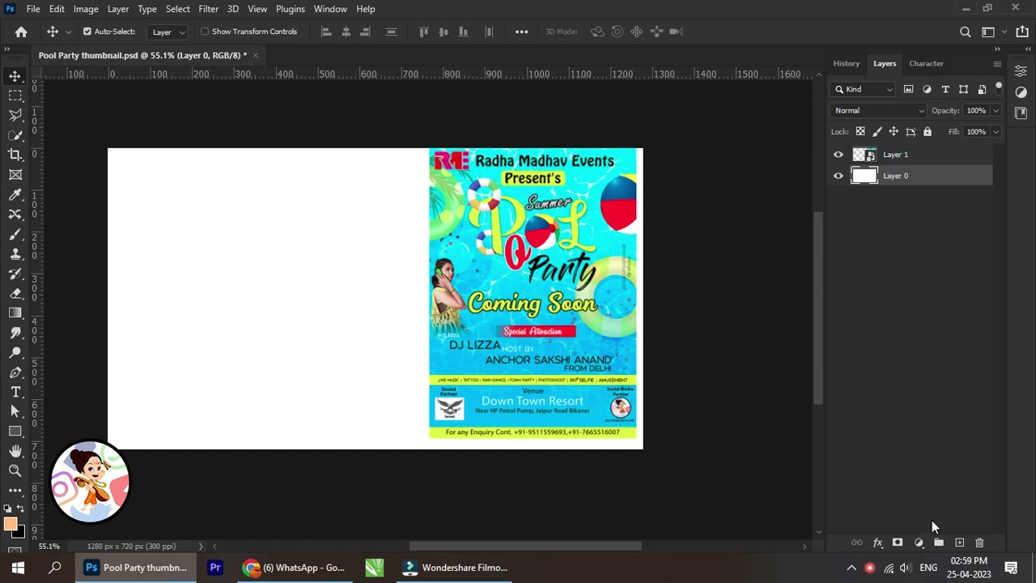
Step: Add a Solid Color fill layer in the poster's sampled cyan (#00d1fb)
left_click(920, 542)
left_click(967, 272)
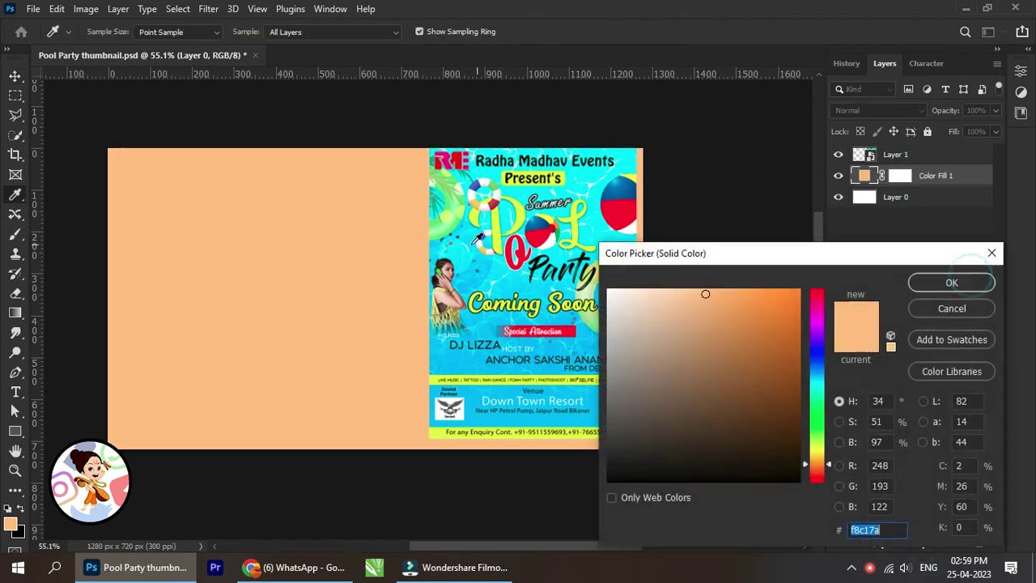
left_click(477, 240)
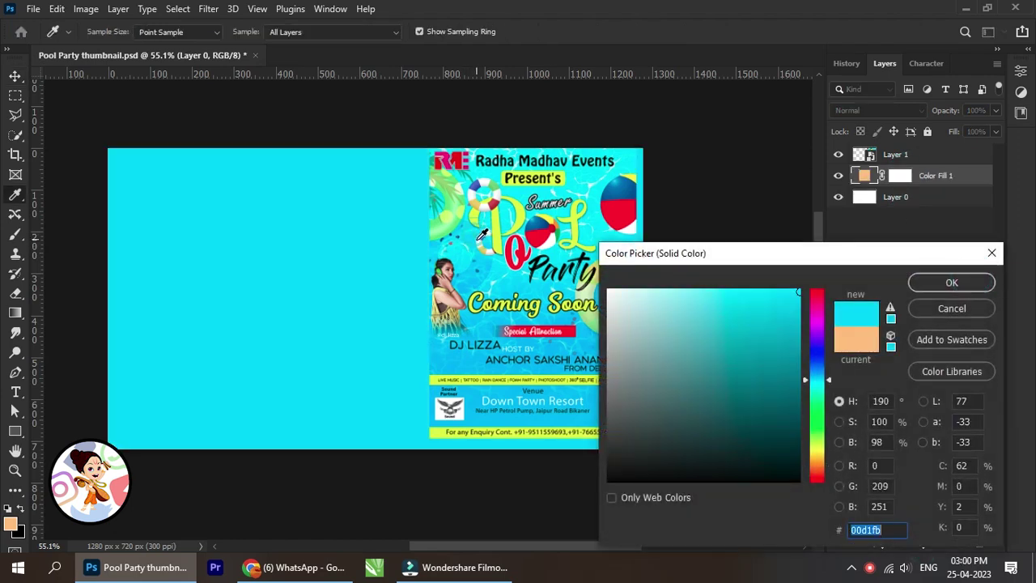
left_click(967, 282)
Step: Align the poster layer to the right edge and centre it vertically
scroll(473, 288, "up", 2)
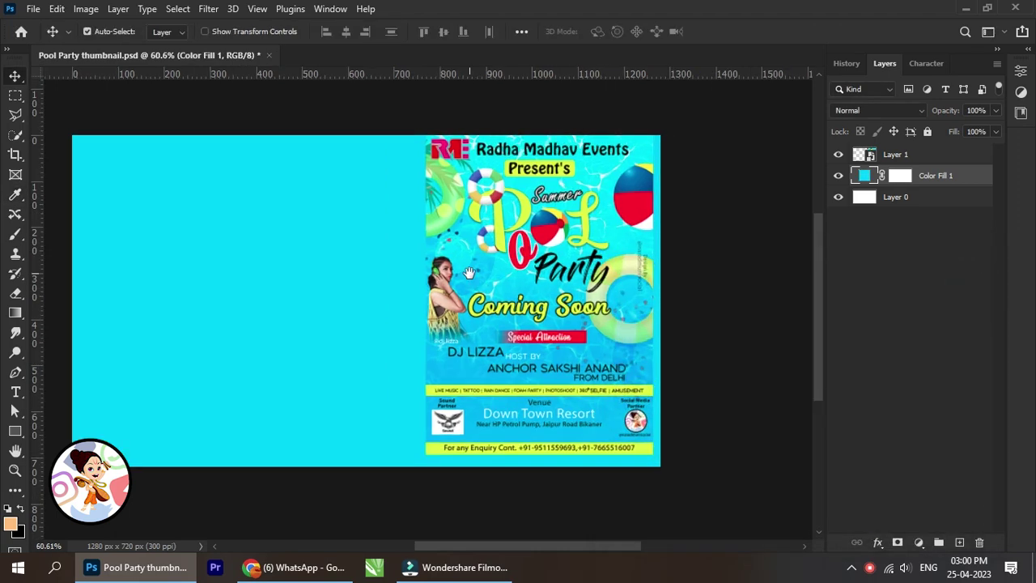
right_click(474, 288)
left_click(529, 270)
left_click(326, 31)
left_click(365, 31)
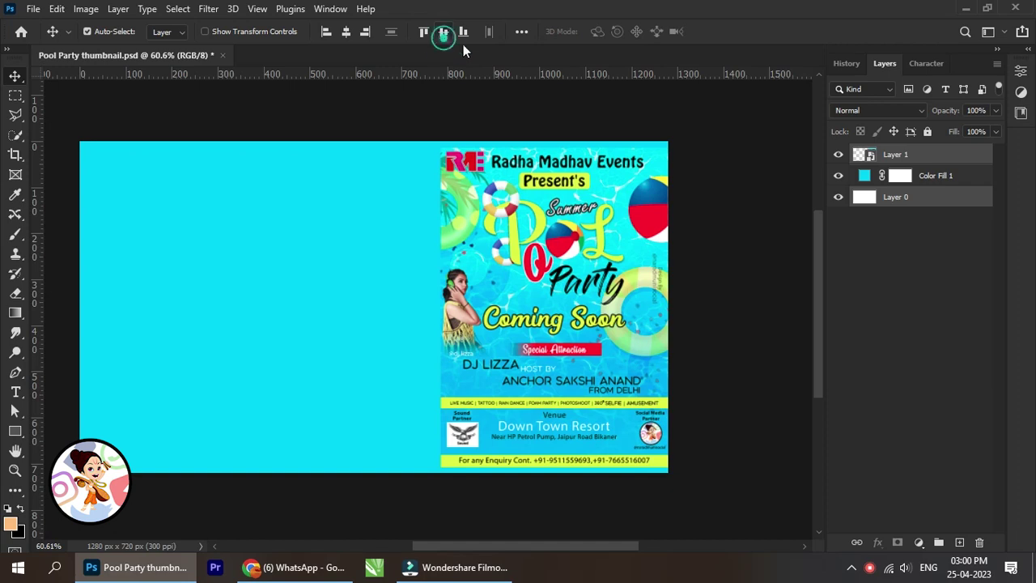
Step: Select only Layer 1, nudge the poster one step left, and check its placement
left_click(923, 160)
key("Left")
key("Left")
key("Left")
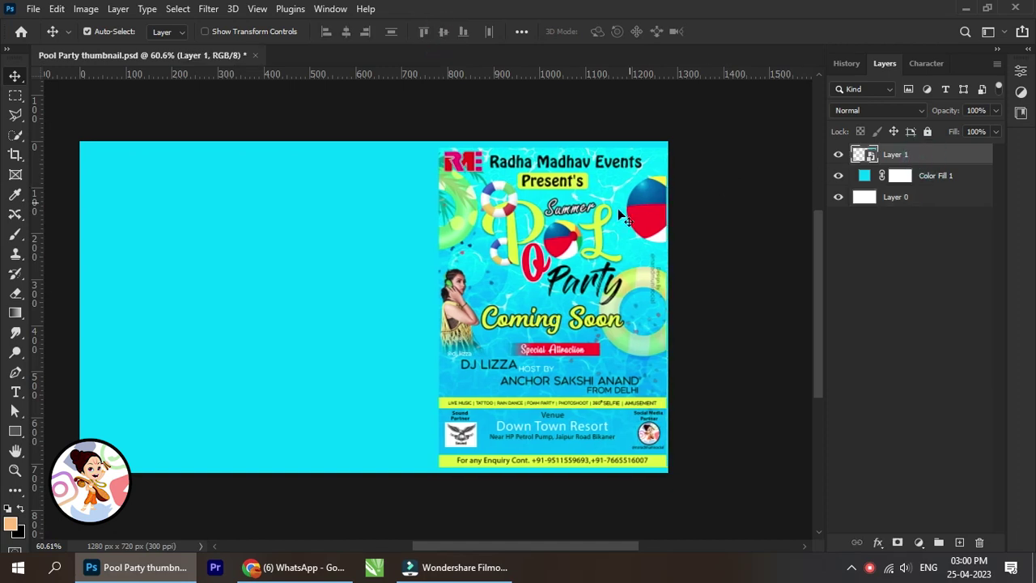
scroll(413, 270, "down", 2)
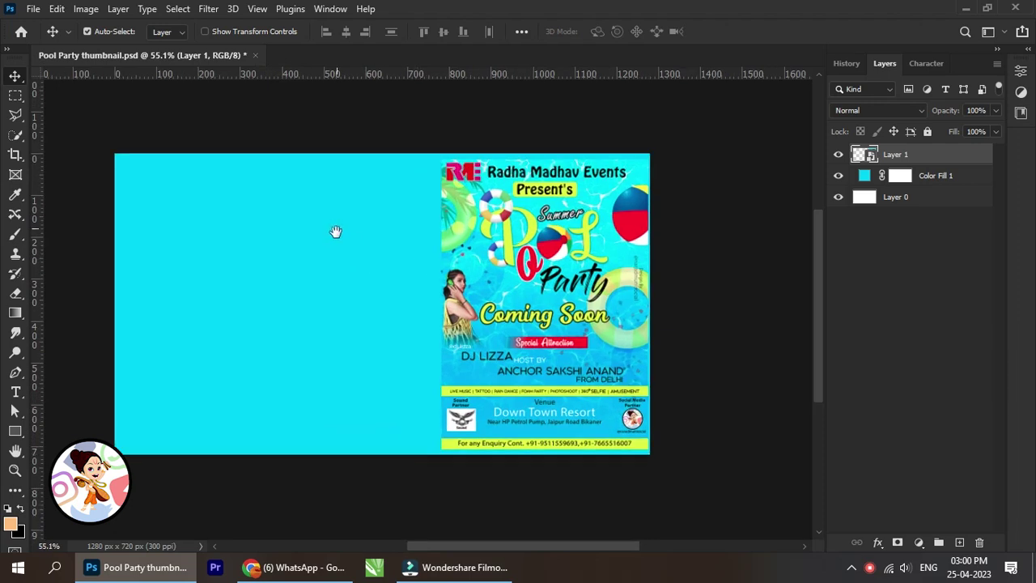
left_click_drag(336, 232, 372, 256)
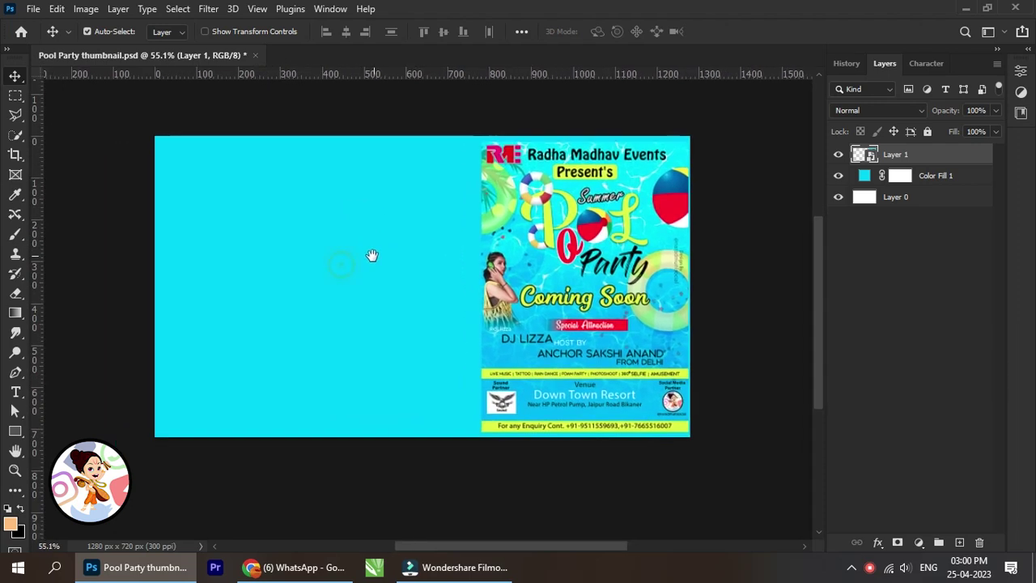
scroll(344, 279, "up", 1)
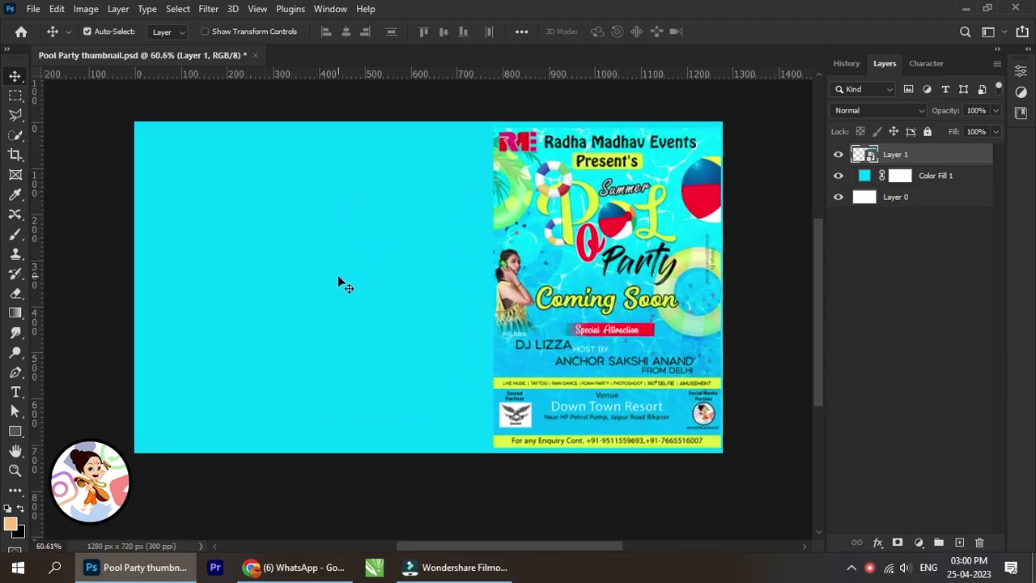
left_click(15, 433)
Step: Switch to the Custom Shape tool and bring up its Shape picker
left_click(81, 431)
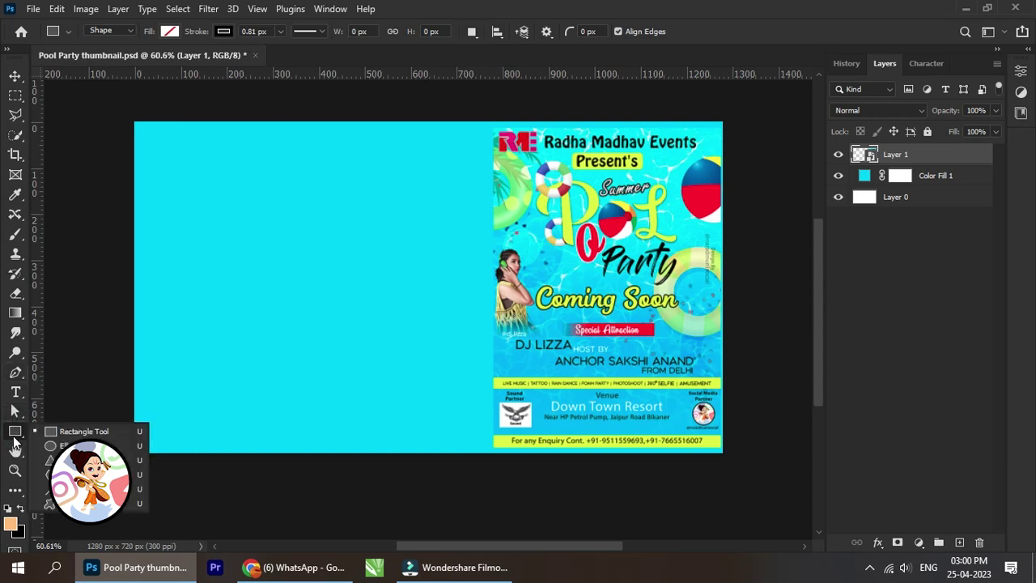
key("ctrl+plus")
key("shift+u")
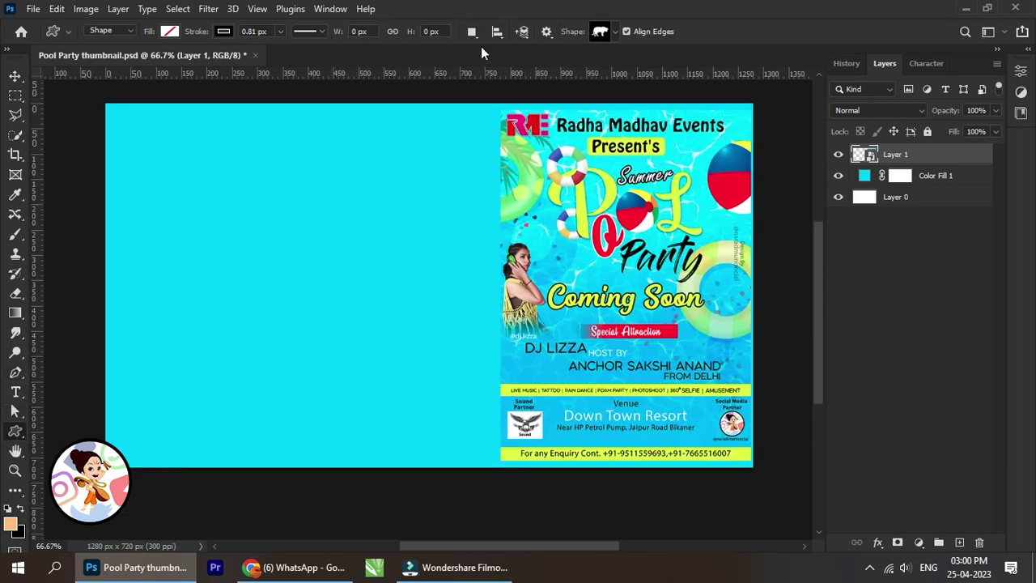
left_click(618, 34)
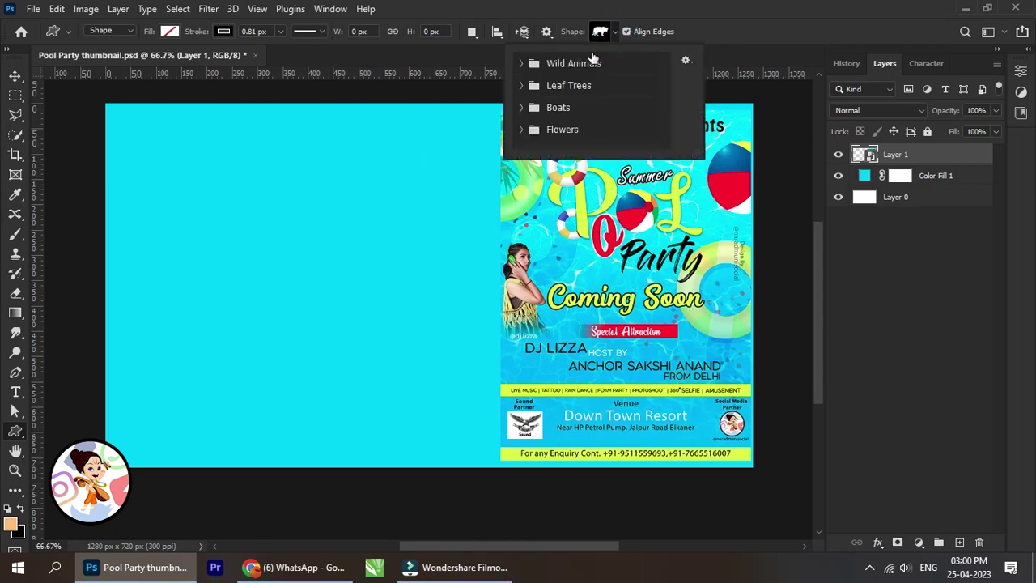
Step: Browse the Wild Animals and Flowers shape sets and look at the path options
left_click(524, 63)
scroll(556, 106, "down", 1)
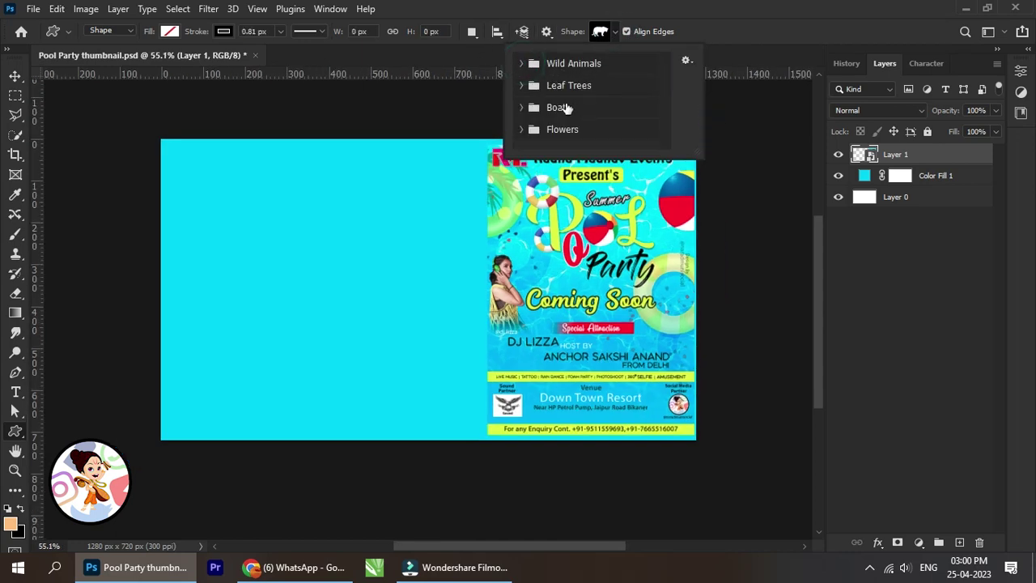
scroll(654, 98, "down", 1)
left_click(521, 129)
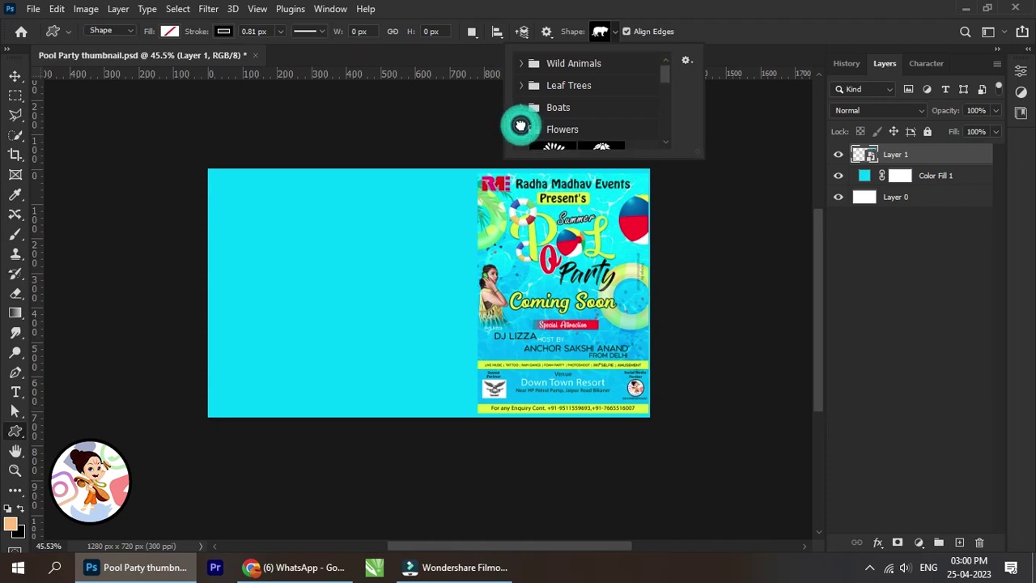
scroll(586, 104, "up", 2)
left_click(627, 33)
left_click(615, 32)
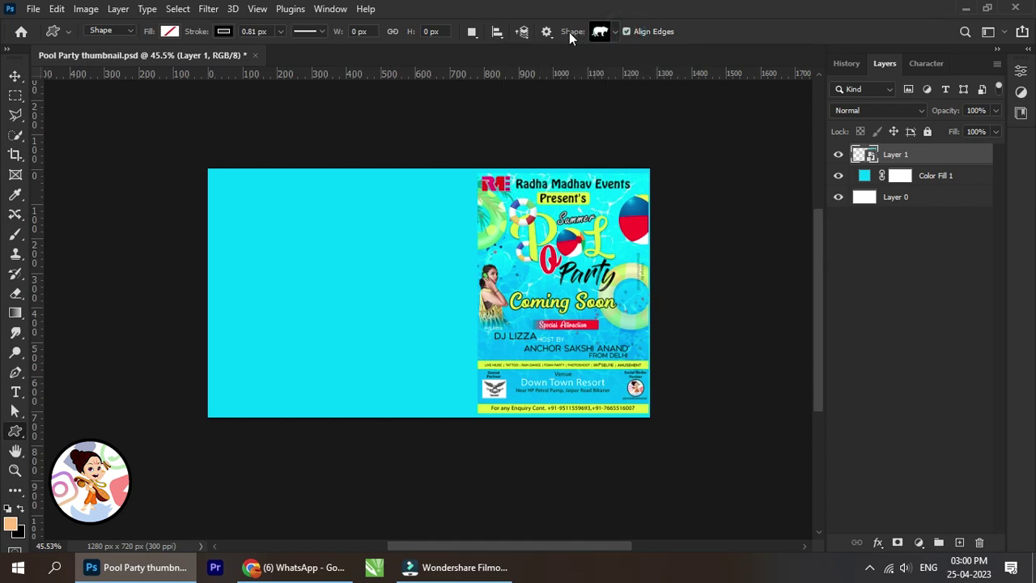
left_click(546, 31)
key("ctrl+minus")
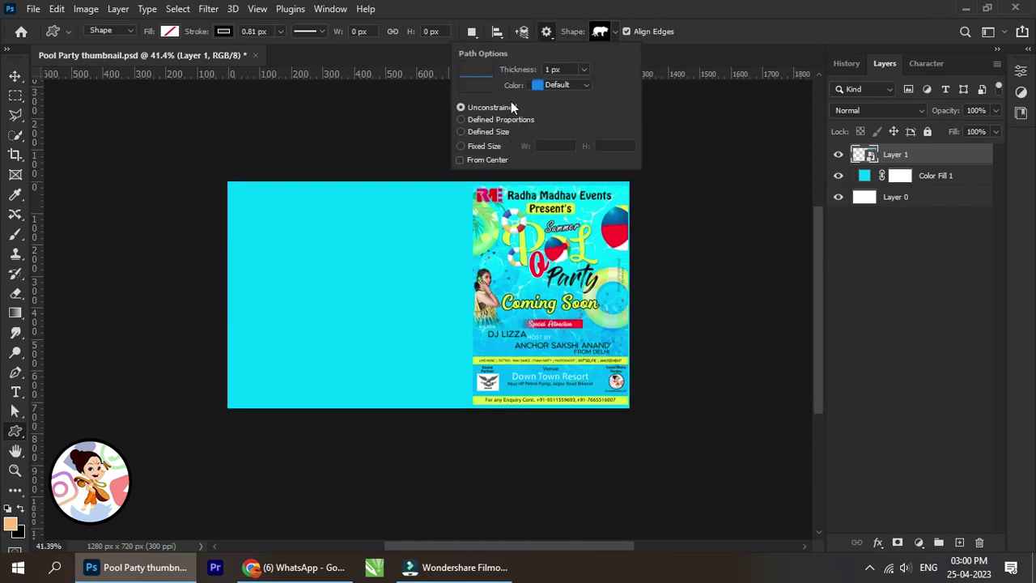
left_click(546, 32)
Step: Reopen the Shape picker and scroll through the Flowers shape set
left_click(600, 32)
left_click(585, 92)
scroll(585, 93, "down", 2)
scroll(578, 114, "down", 2)
scroll(577, 122, "down", 2)
scroll(574, 126, "up", 1)
scroll(575, 125, "up", 2)
scroll(574, 127, "up", 3)
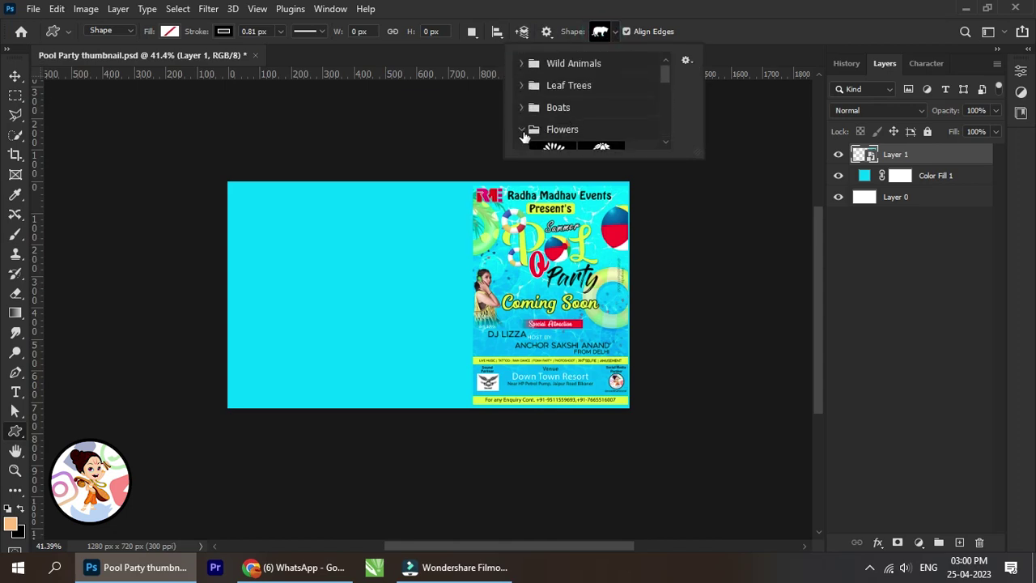
Step: Browse the Leaf Trees and Wild Animals shape sets
left_click(521, 130)
left_click(523, 85)
scroll(524, 89, "down", 2)
scroll(524, 89, "up", 2)
left_click(523, 85)
left_click(521, 64)
scroll(550, 97, "down", 2)
scroll(550, 97, "down", 2)
scroll(549, 81, "up", 4)
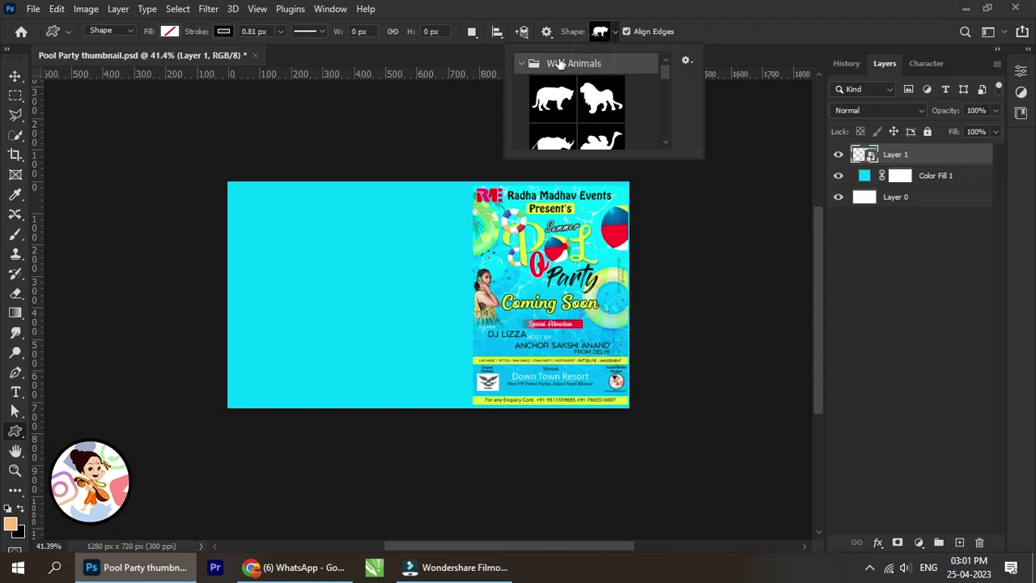
left_click(522, 63)
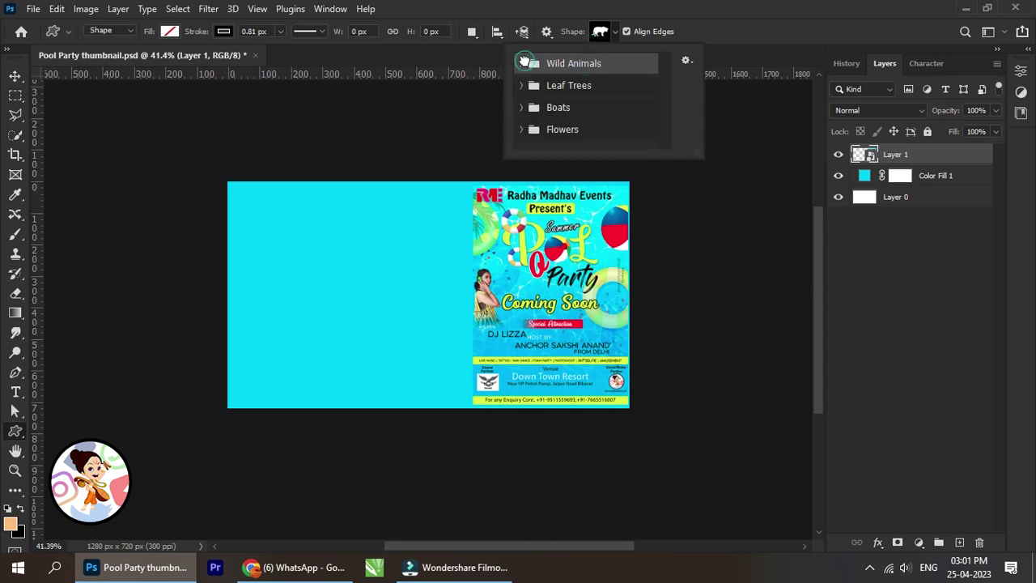
Step: Switch the Shape picker display to Small List
left_click(601, 32)
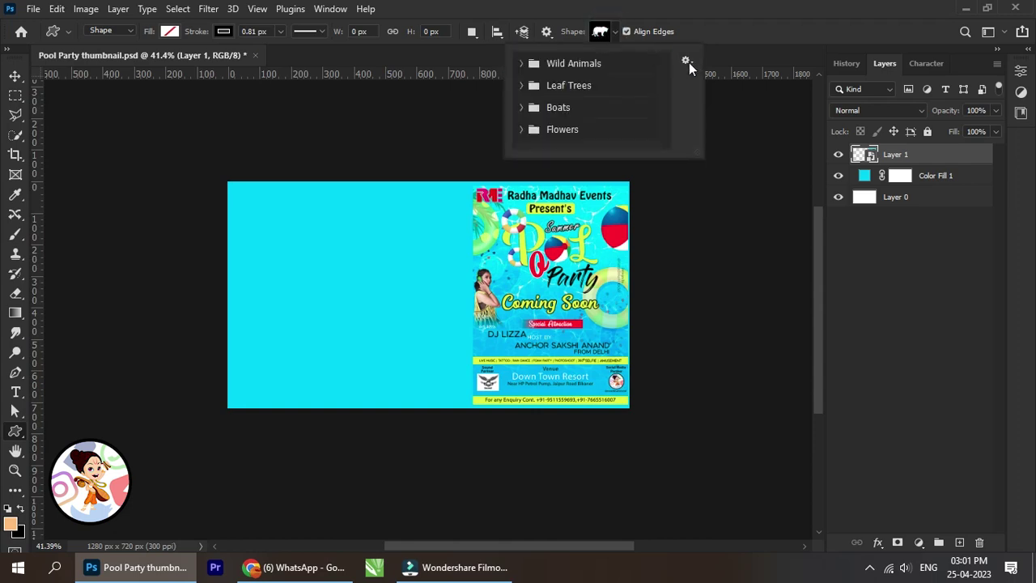
left_click(686, 61)
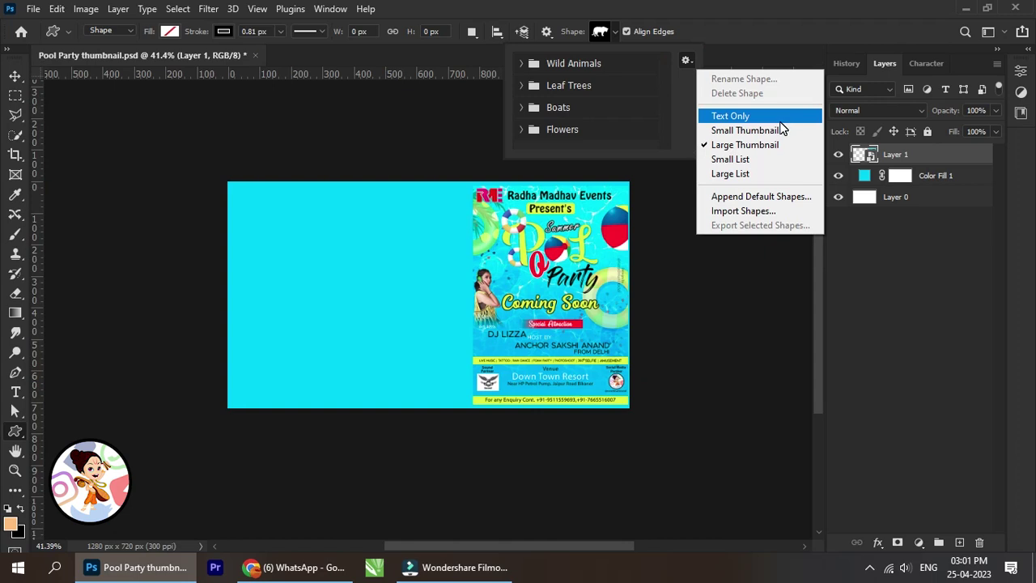
left_click(746, 160)
scroll(615, 102, "down", 1)
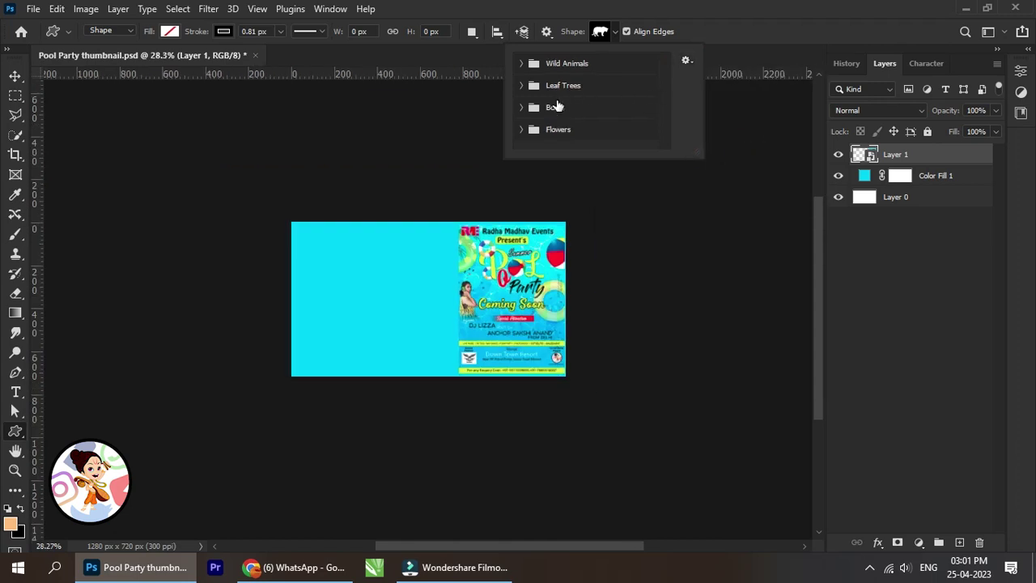
left_click(499, 34)
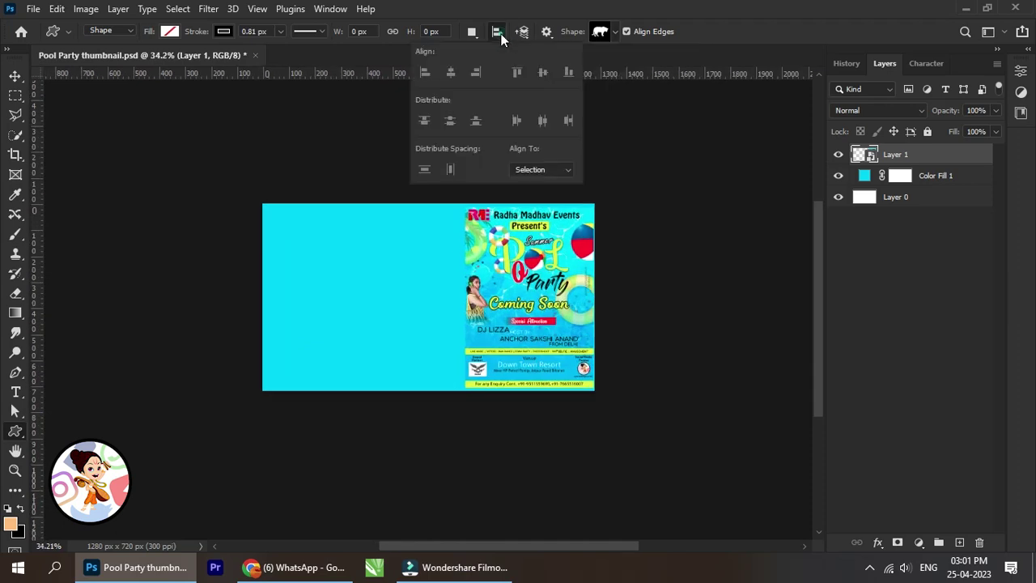
left_click(527, 32)
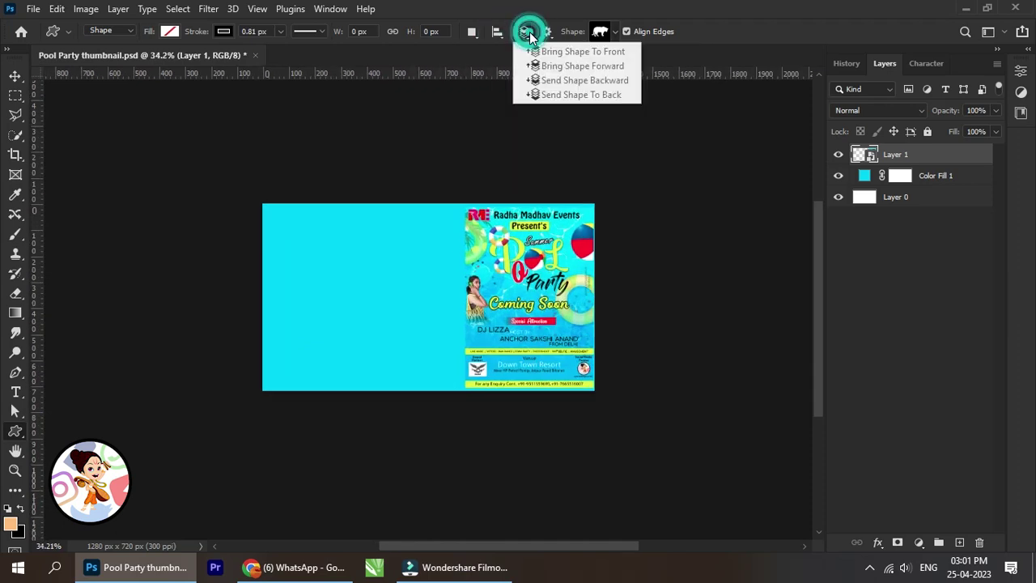
left_click(547, 34)
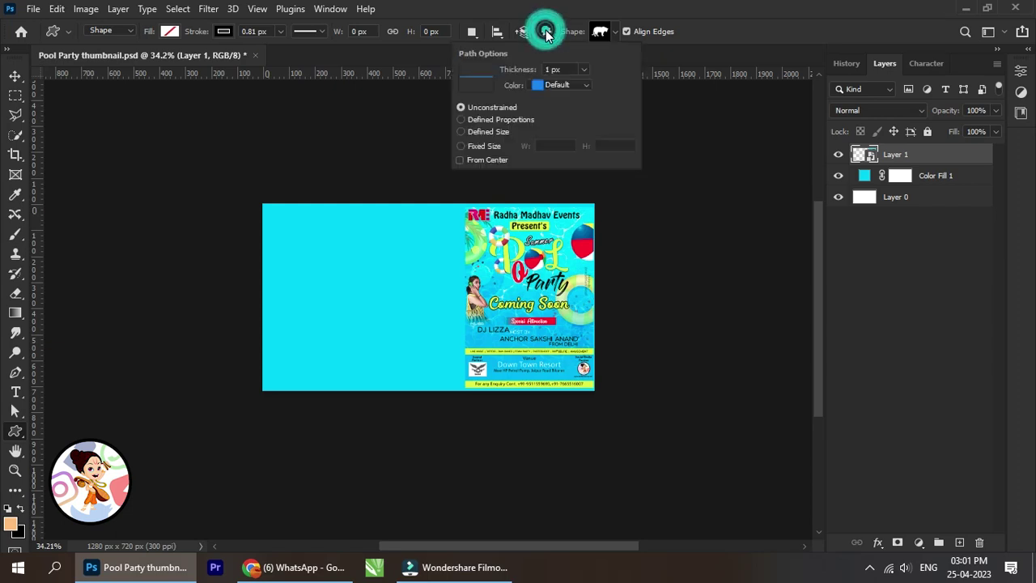
left_click(547, 34)
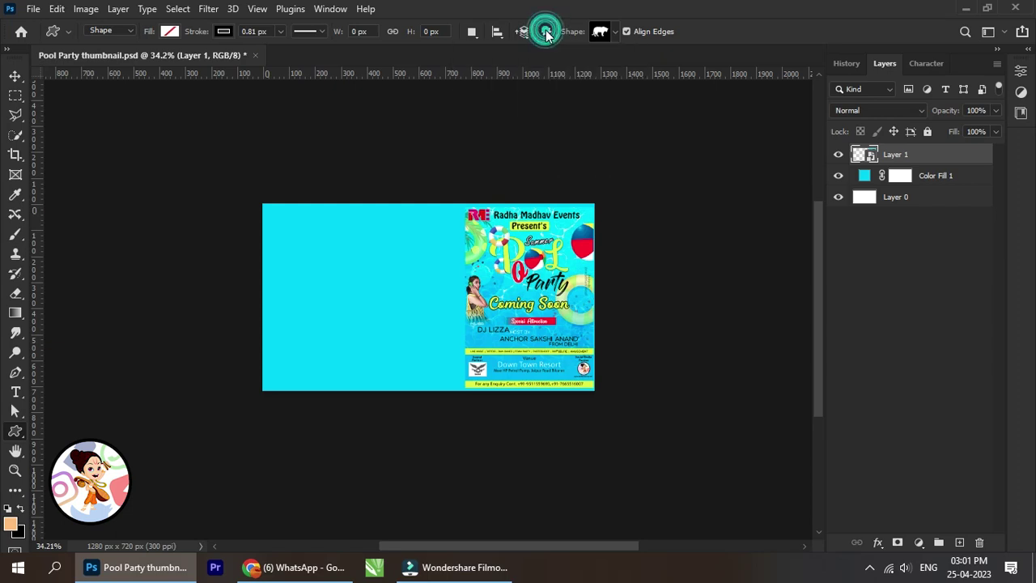
left_click(600, 32)
left_click(521, 63)
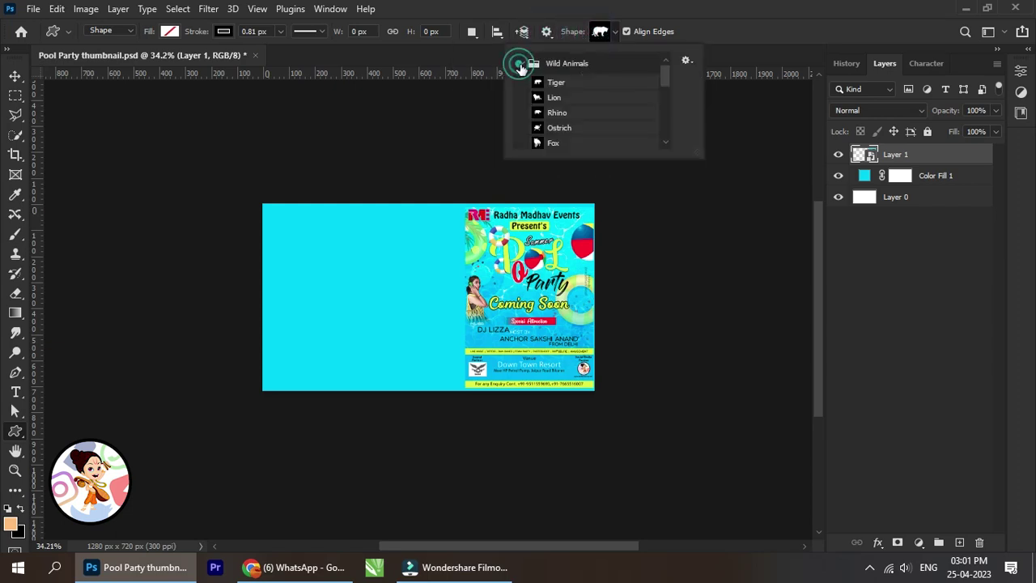
scroll(558, 114, "down", 3)
scroll(560, 118, "down", 2)
scroll(560, 118, "down", 3)
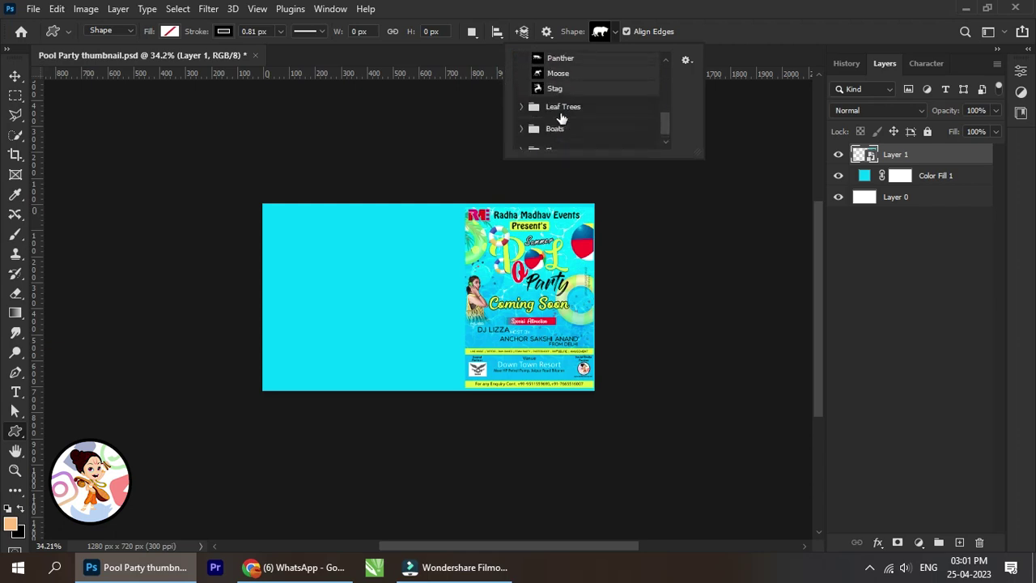
left_click(521, 106)
scroll(555, 121, "down", 3)
scroll(556, 121, "down", 2)
scroll(556, 121, "down", 2)
left_click(520, 116)
scroll(585, 129, "down", 3)
scroll(585, 130, "down", 3)
scroll(589, 132, "down", 3)
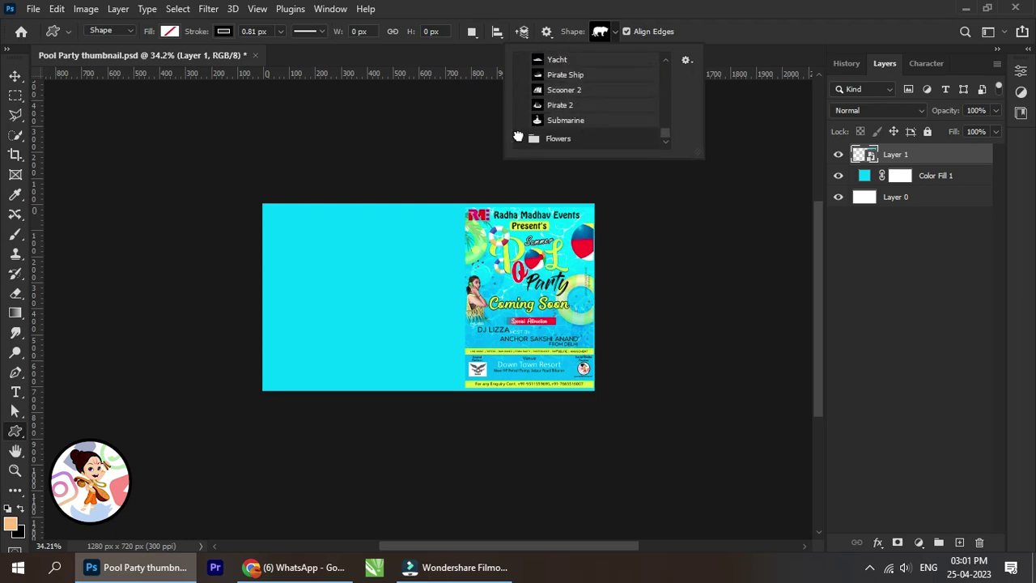
left_click(537, 139)
scroll(585, 137, "down", 2)
scroll(586, 128, "down", 2)
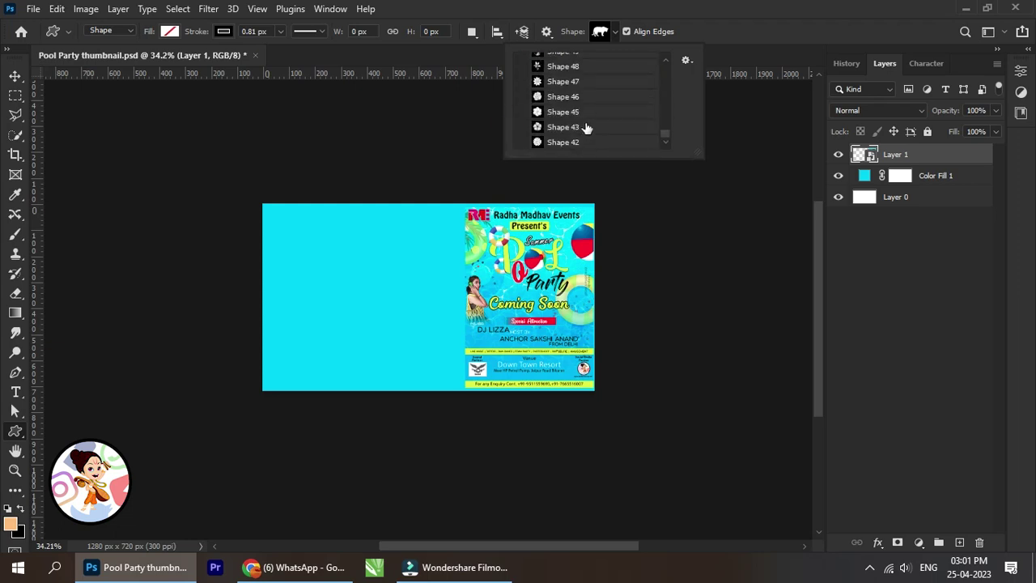
left_click(711, 112)
left_click(566, 237)
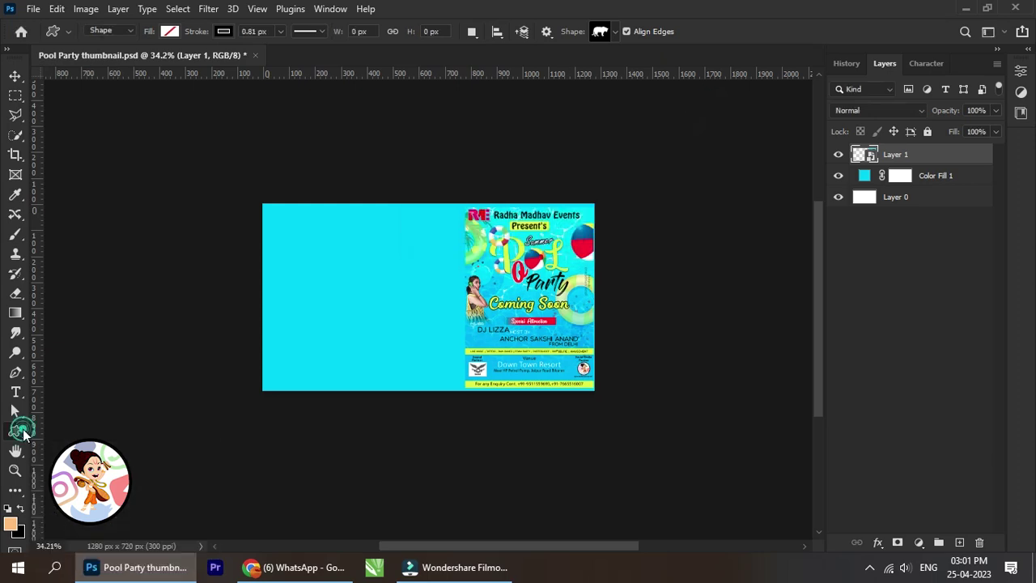
Step: Leave the shape tools for the Move tool, zoom in on the thumbnail, then take the Brush tool
right_click(23, 435)
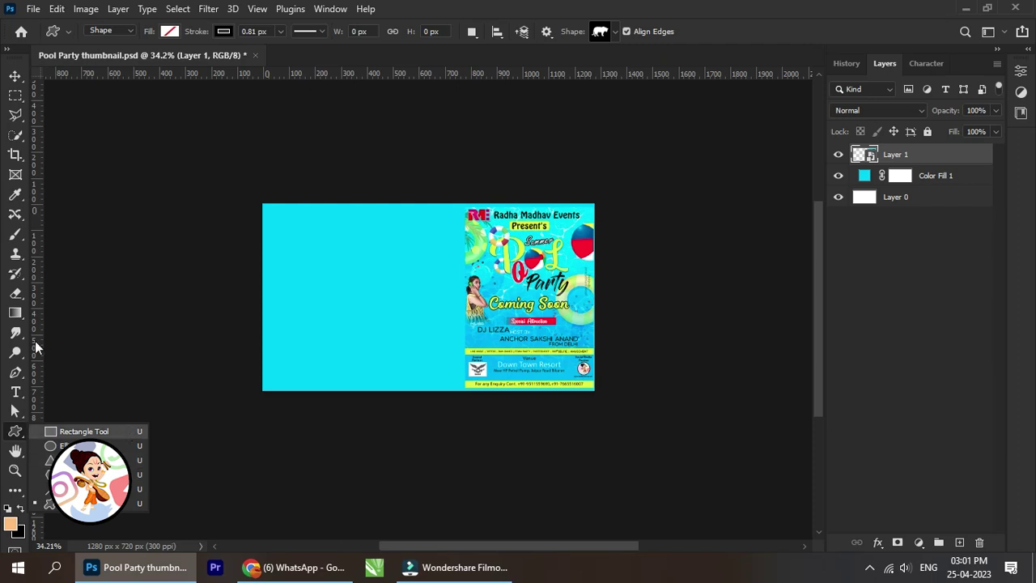
left_click(15, 75)
scroll(498, 276, "up", 2)
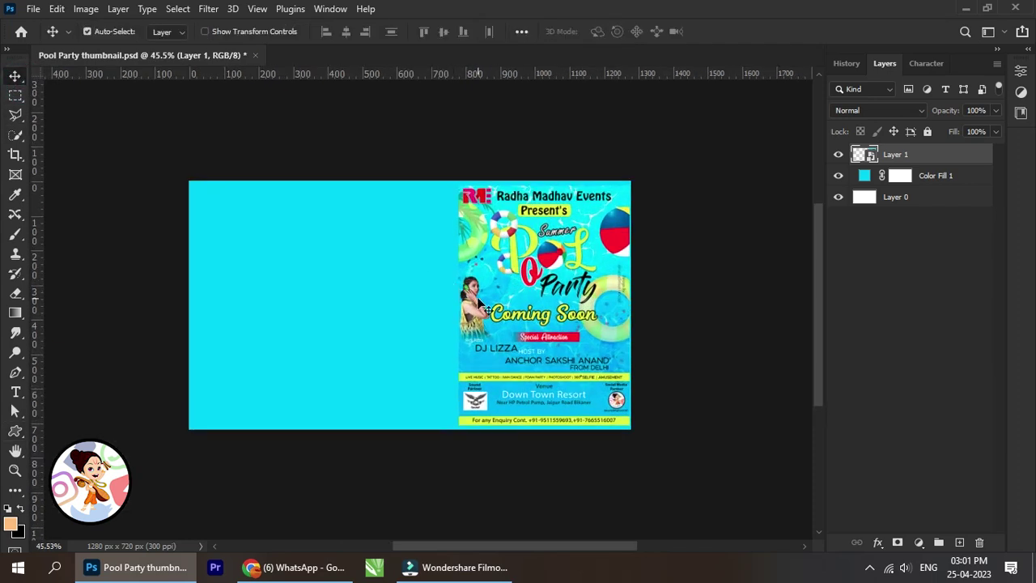
scroll(473, 293, "up", 2)
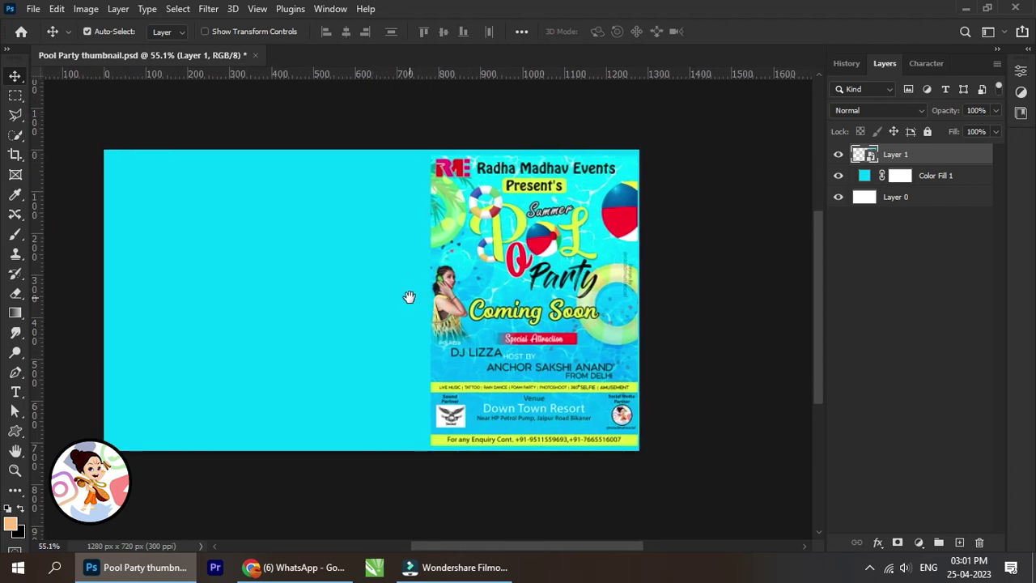
left_click_drag(406, 297, 421, 297)
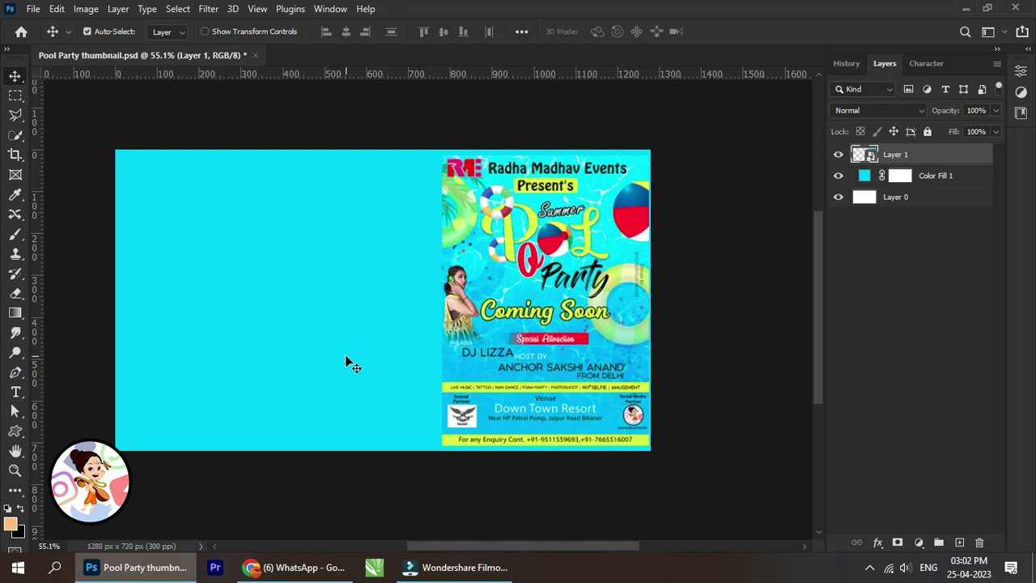
left_click(870, 567)
right_click(833, 543)
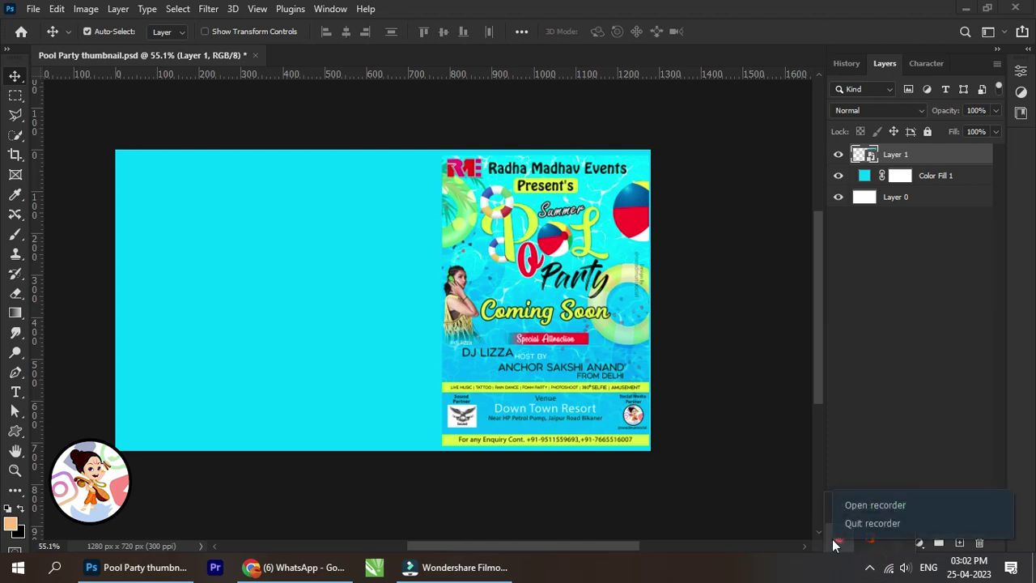
left_click(857, 503)
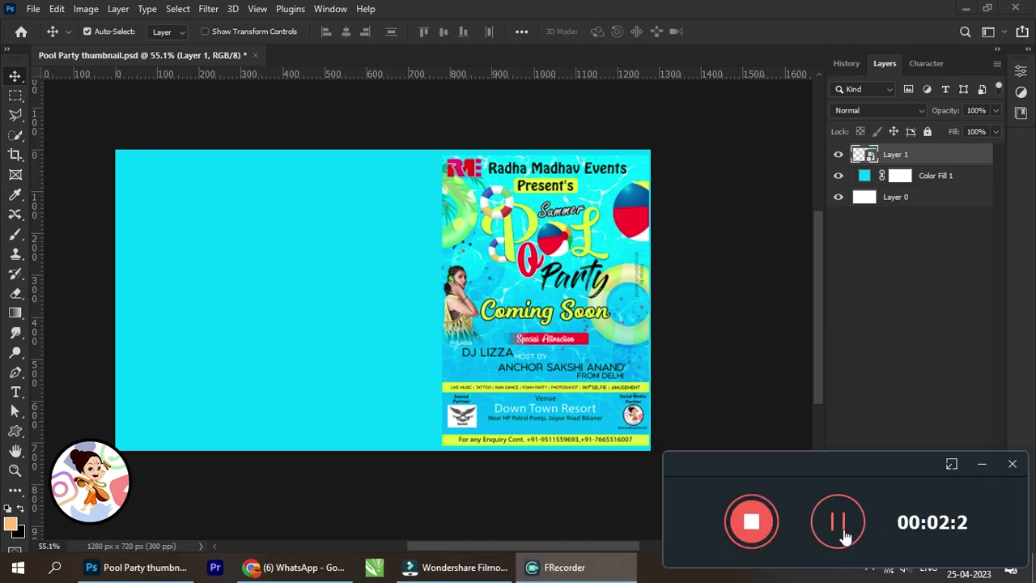
key("b")
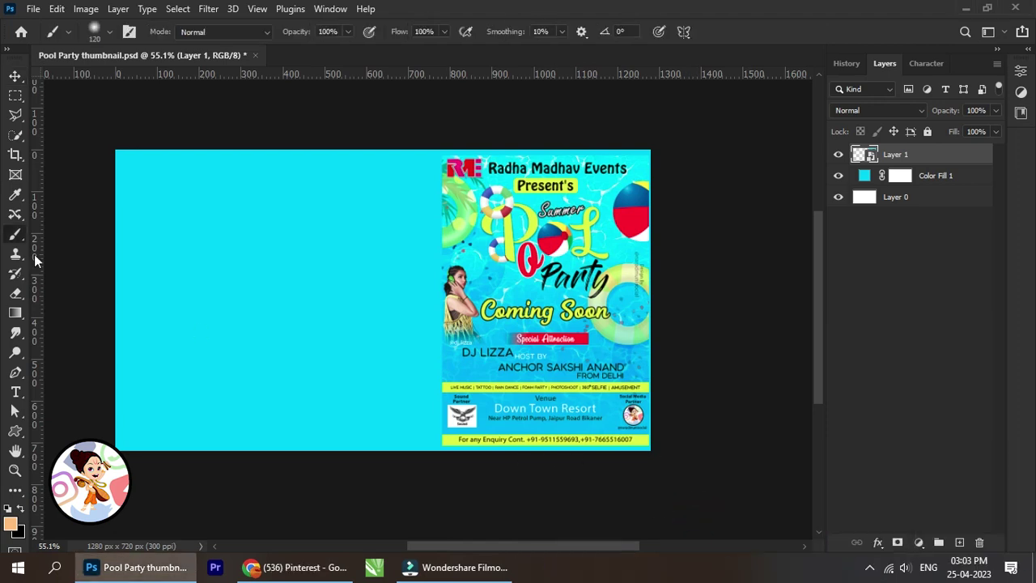
Step: Add an empty Layer 2 and move it beneath Layer 1
left_click(961, 544)
left_click_drag(913, 157, 913, 188)
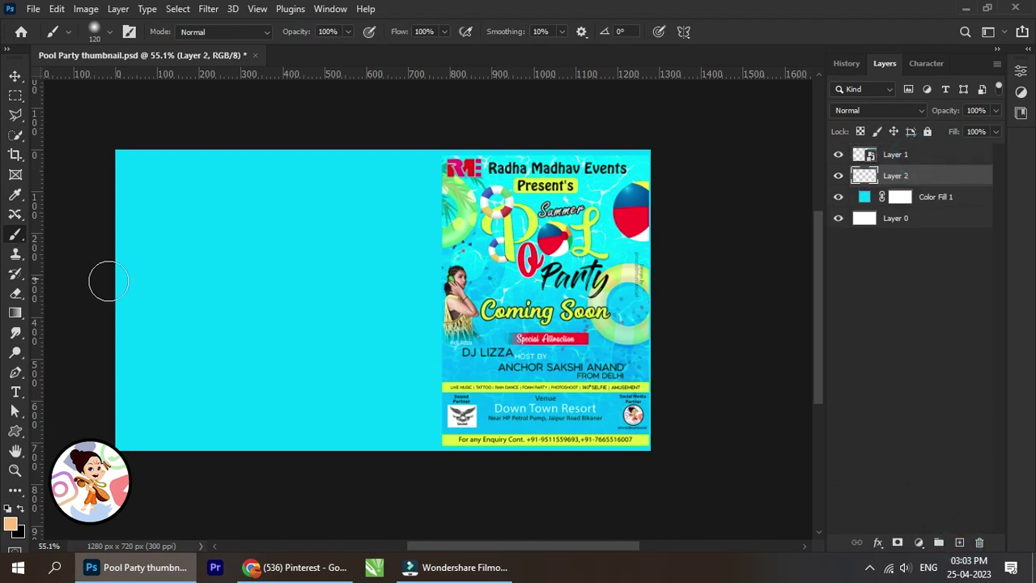
right_click(17, 236)
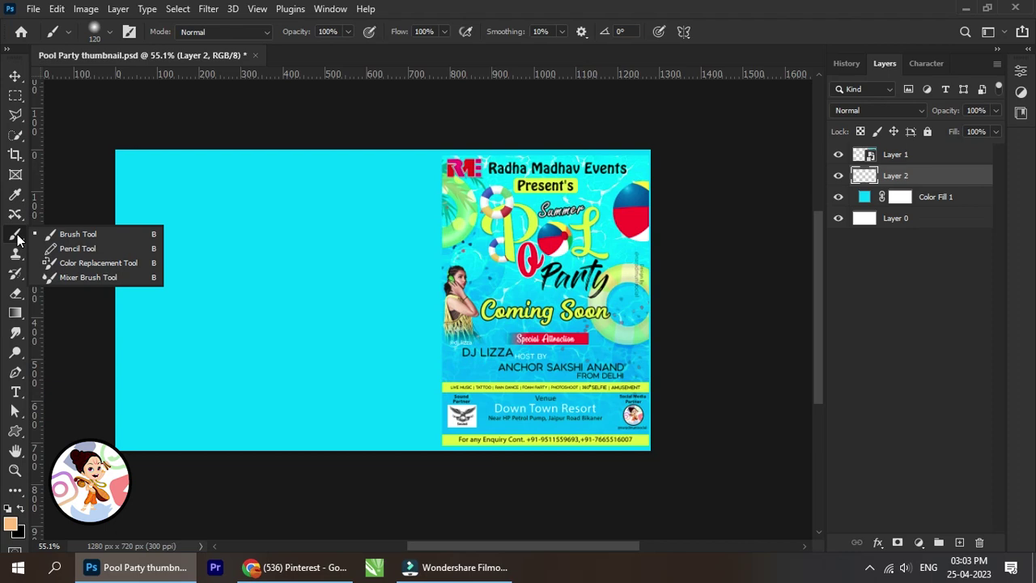
Step: Pick the water splatter 2 brush and shrink it to about 338 px
left_click(100, 32)
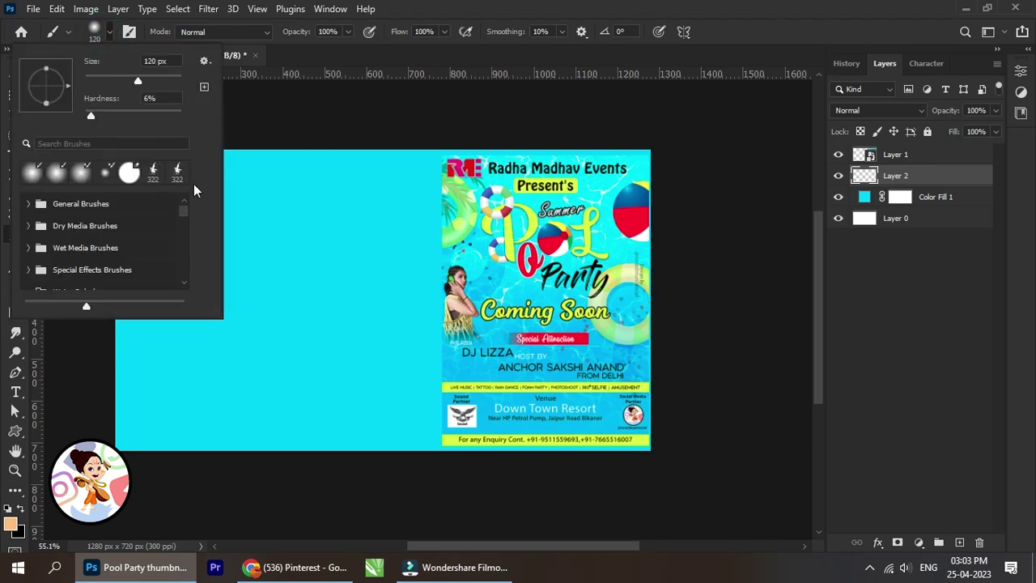
left_click_drag(188, 212, 187, 220)
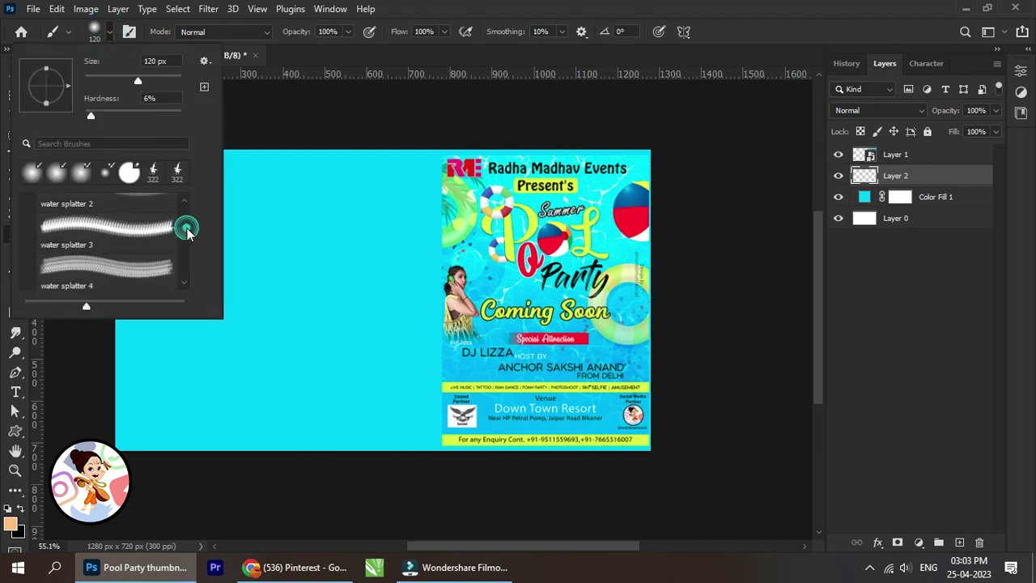
left_click(130, 265)
scroll(130, 267, "down", 1)
left_click(103, 271)
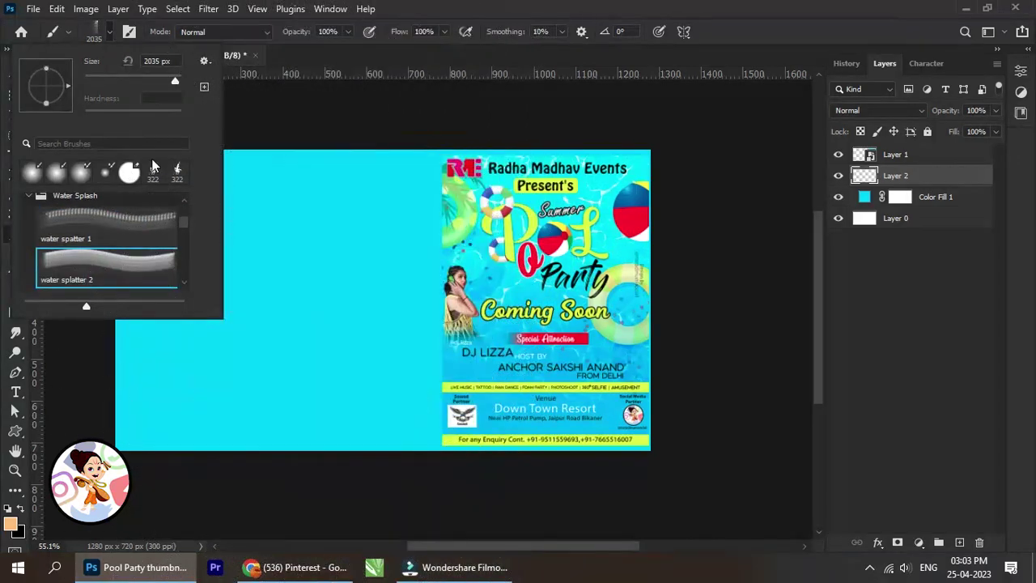
left_click_drag(175, 82, 163, 82)
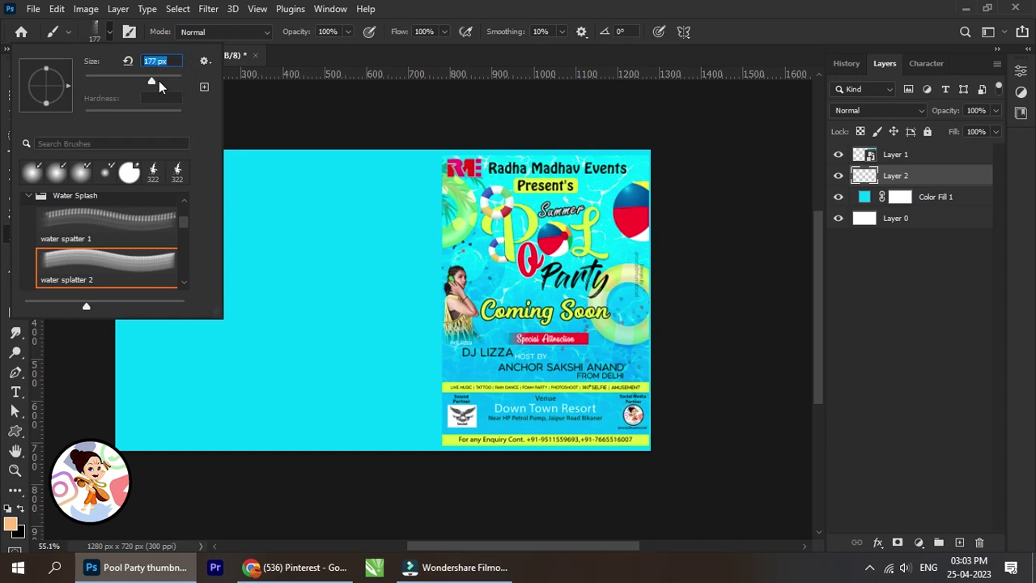
Step: Switch to another water splatter brush, test a stroke, and undo it
scroll(105, 242, "down", 1)
scroll(101, 259, "down", 1)
scroll(97, 271, "down", 1)
left_click(96, 274)
left_click(304, 323)
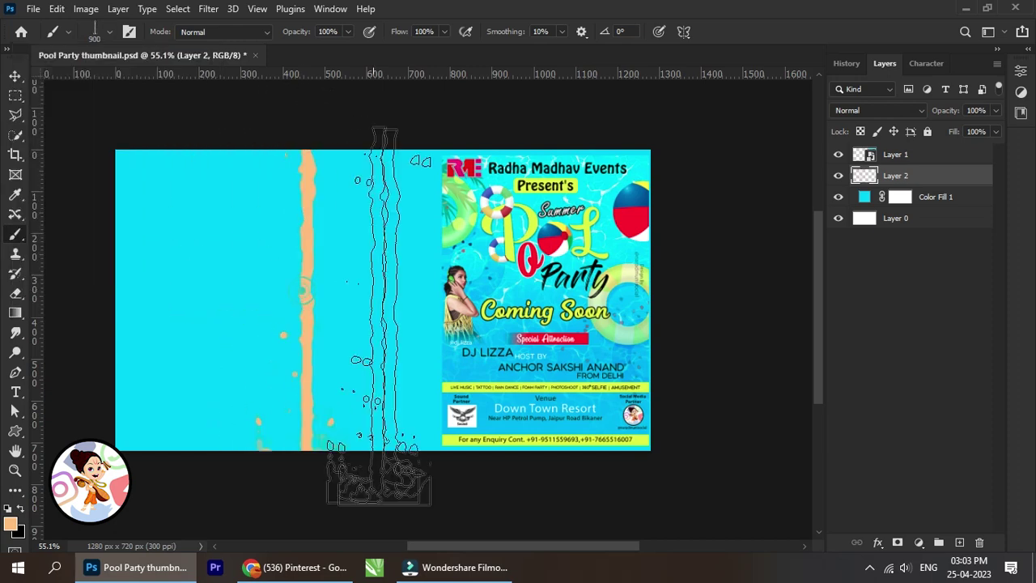
key("ctrl+z")
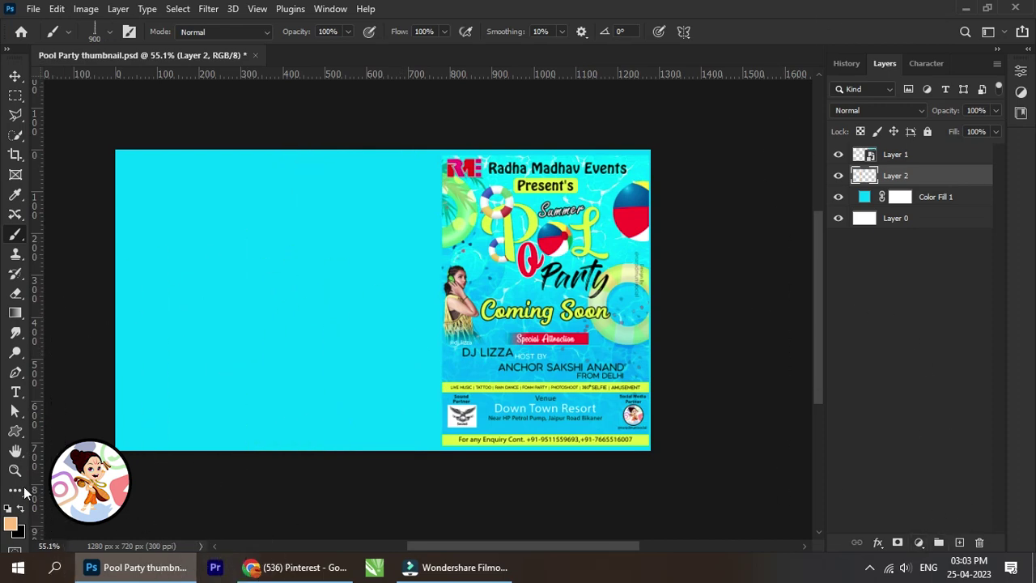
Step: Set white as the foreground colour and splatter it down the poster's left edge
left_click(11, 525)
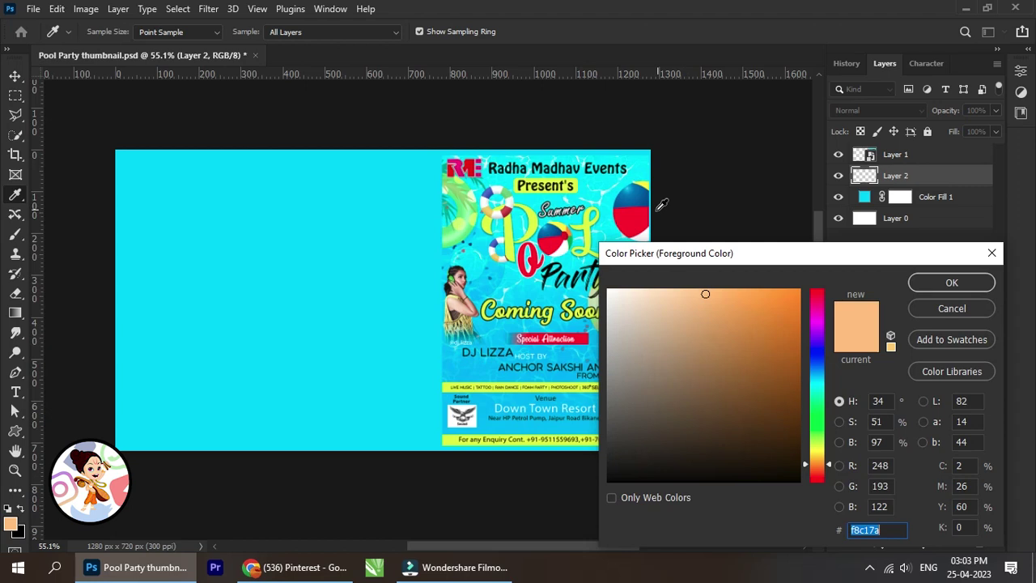
left_click(614, 299)
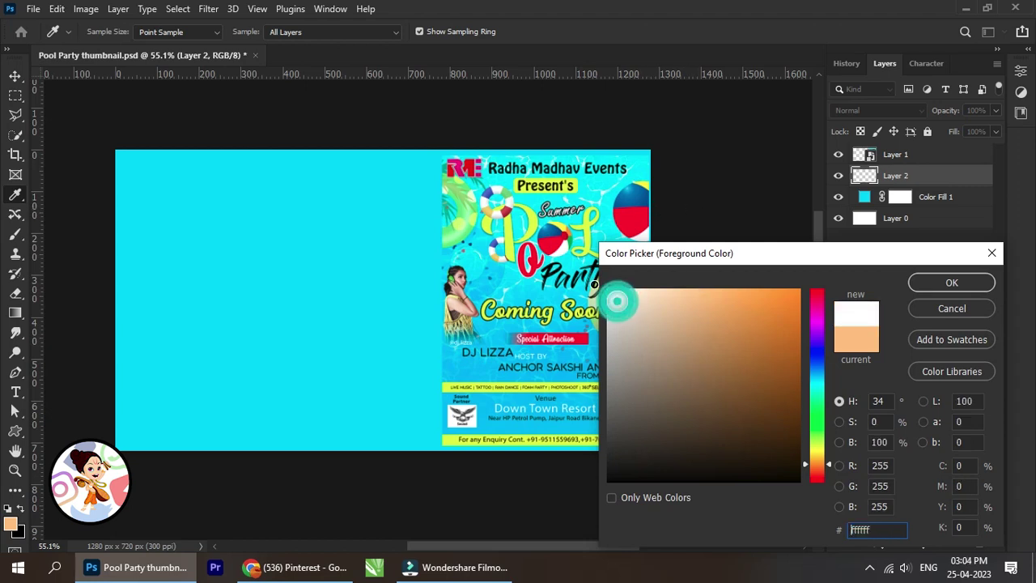
left_click(947, 283)
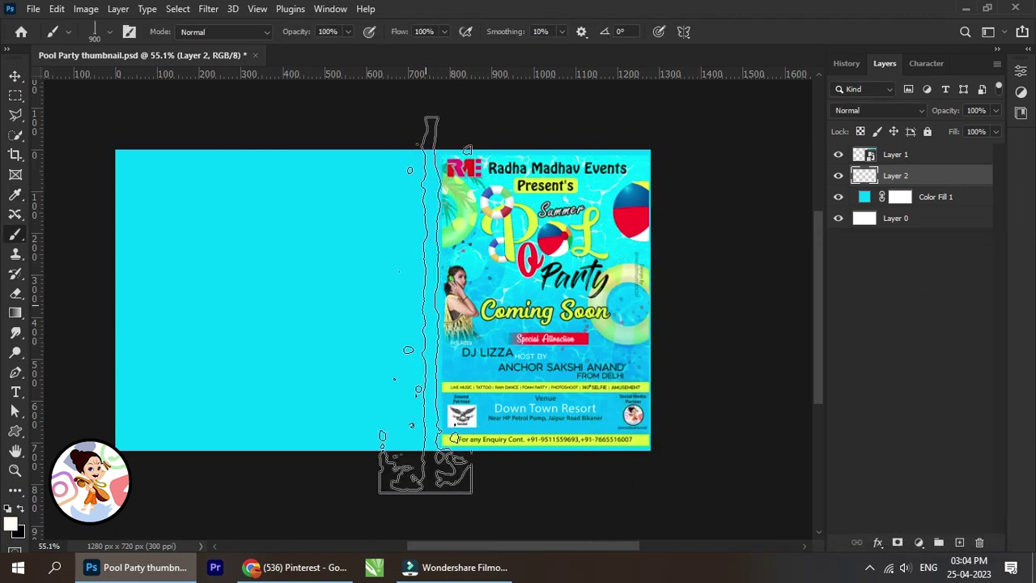
left_click(433, 300)
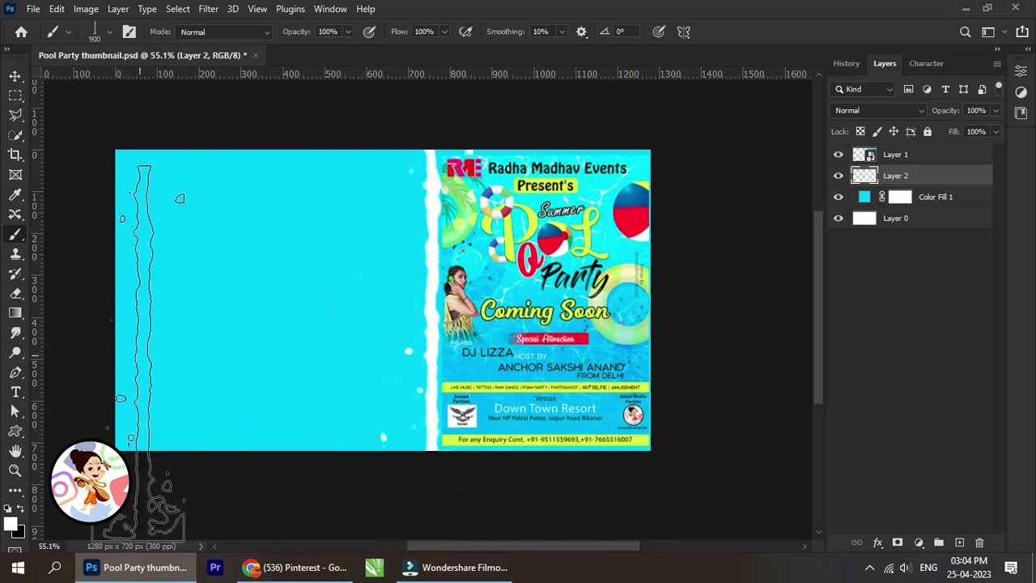
left_click(126, 326)
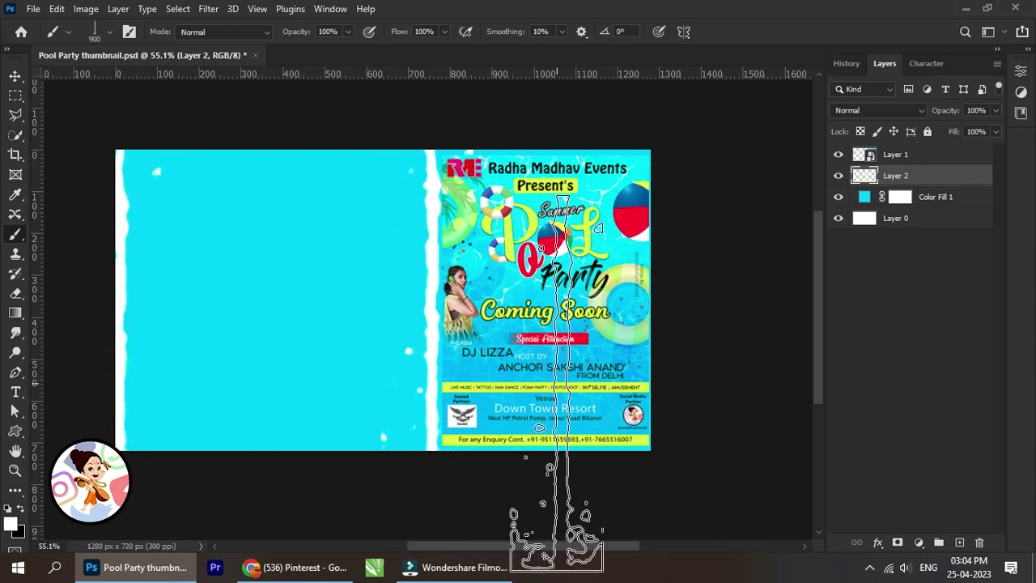
key("ctrl+z")
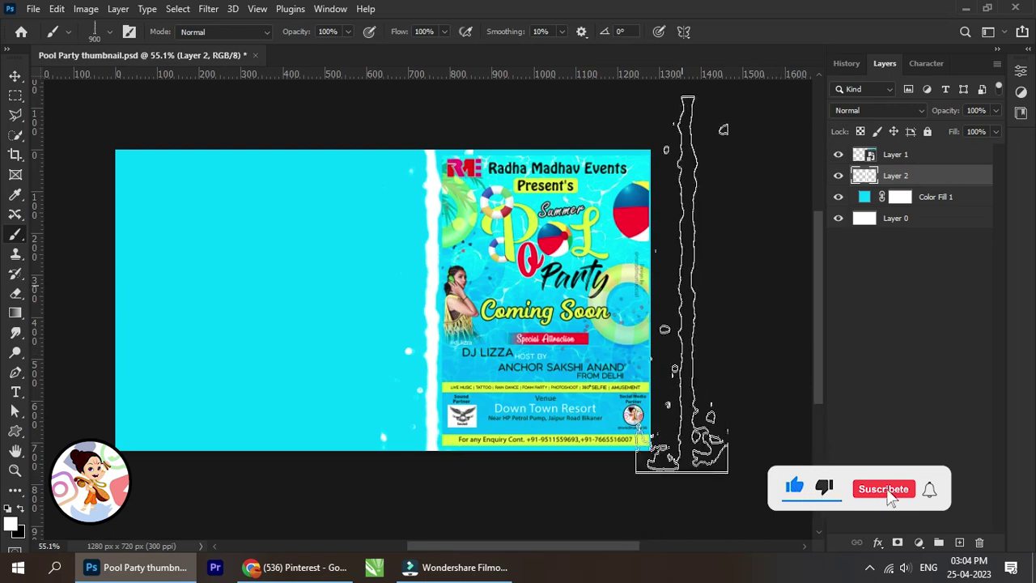
Step: Rotate the splatter brush to 89° and stamp it along the canvas top edge
left_click(73, 34)
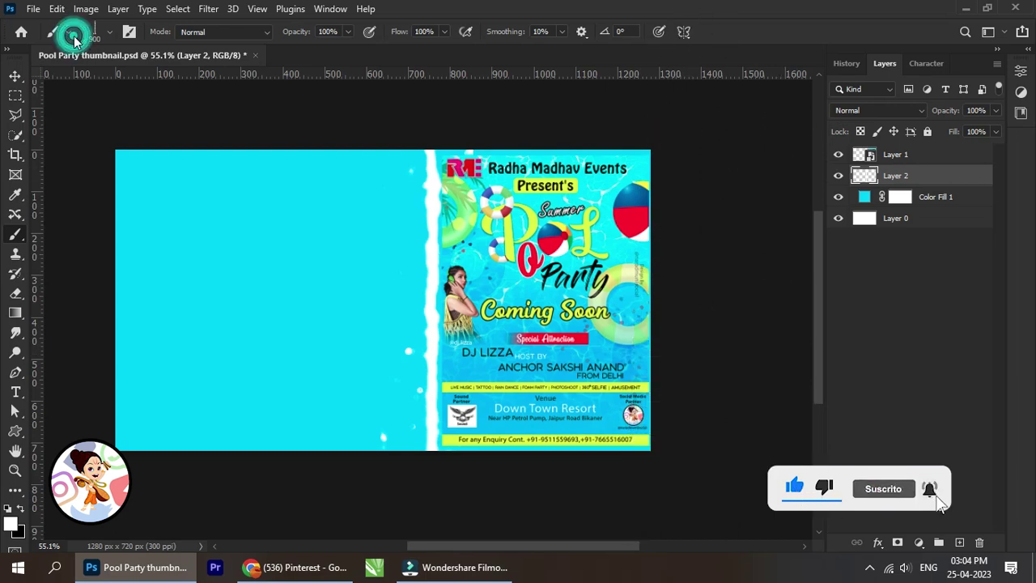
left_click(114, 34)
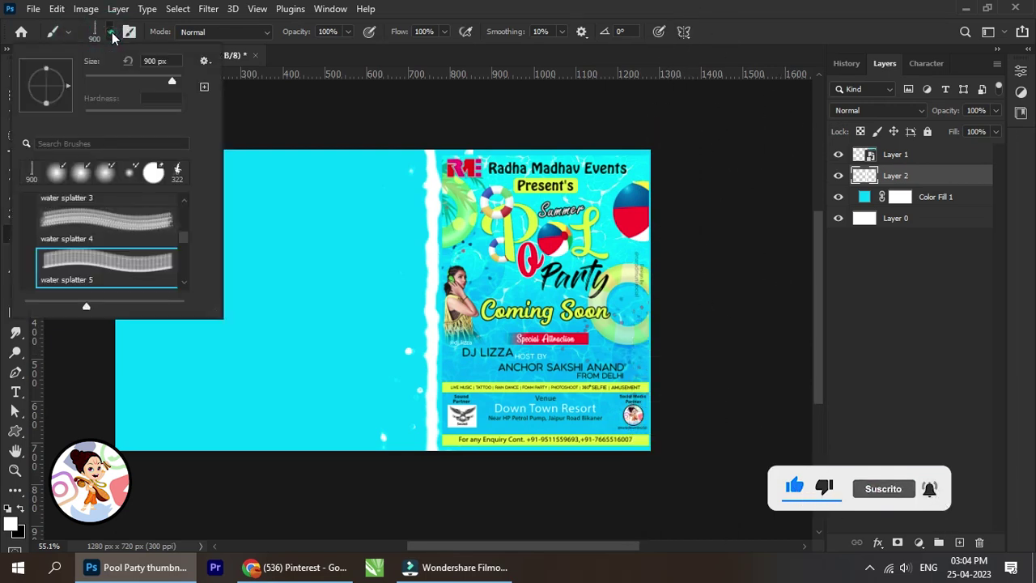
left_click(48, 62)
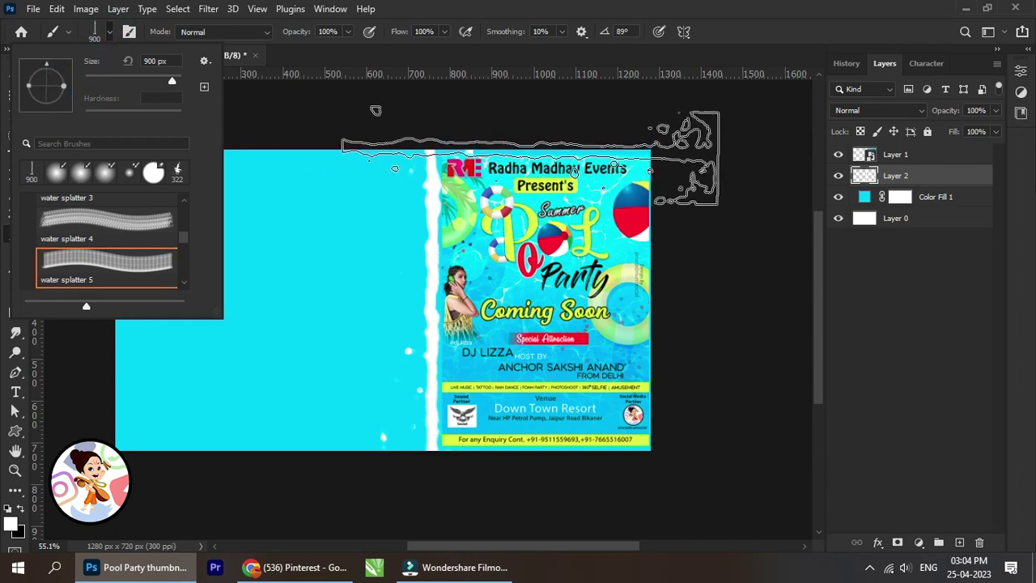
left_click(370, 106)
scroll(369, 106, "up", 1)
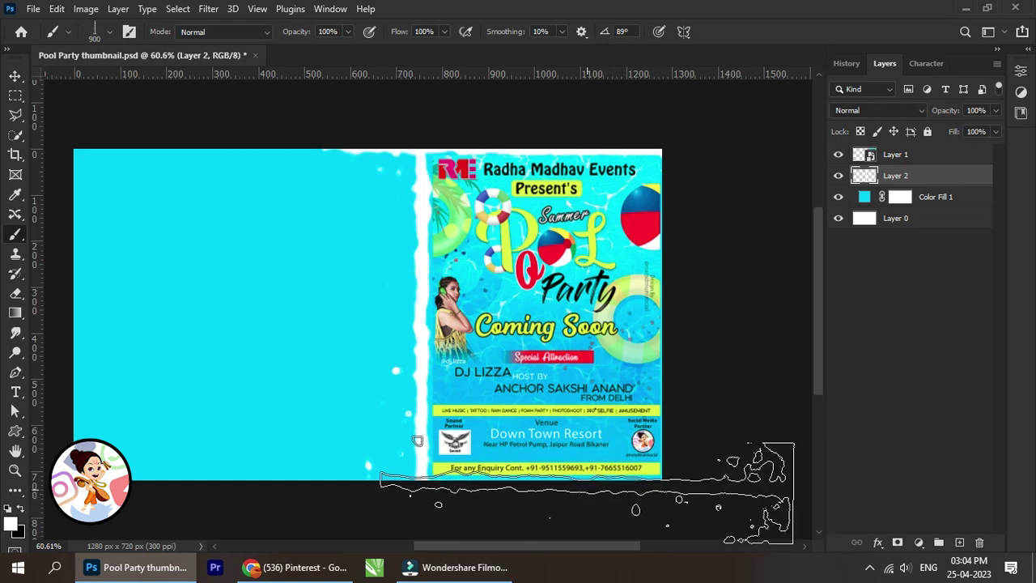
left_click(15, 77)
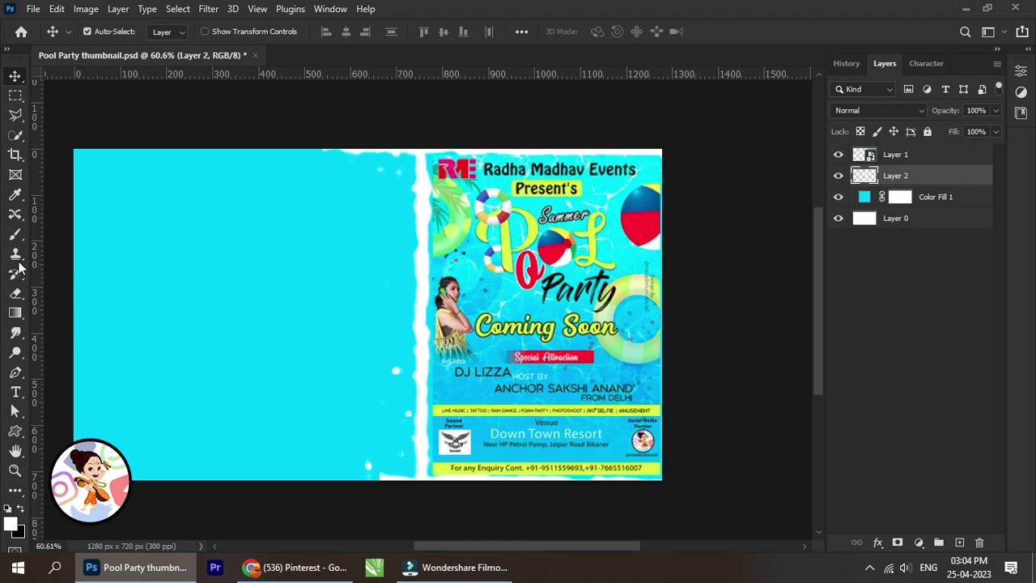
left_click(15, 234)
scroll(128, 275, "down", 1)
Step: Resize the brush and choose the water-splash brush preset
left_click(105, 34)
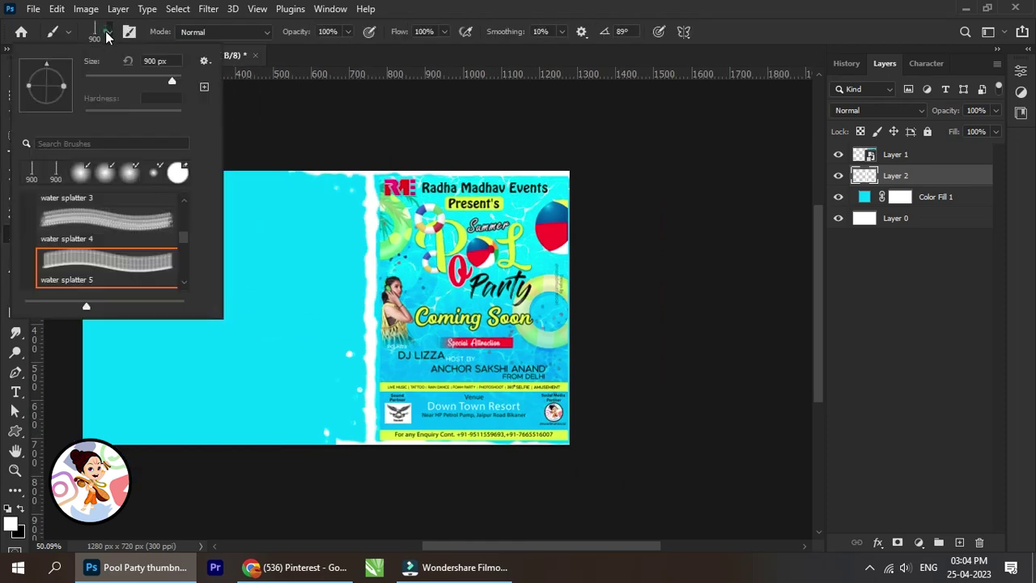
left_click_drag(144, 78, 177, 77)
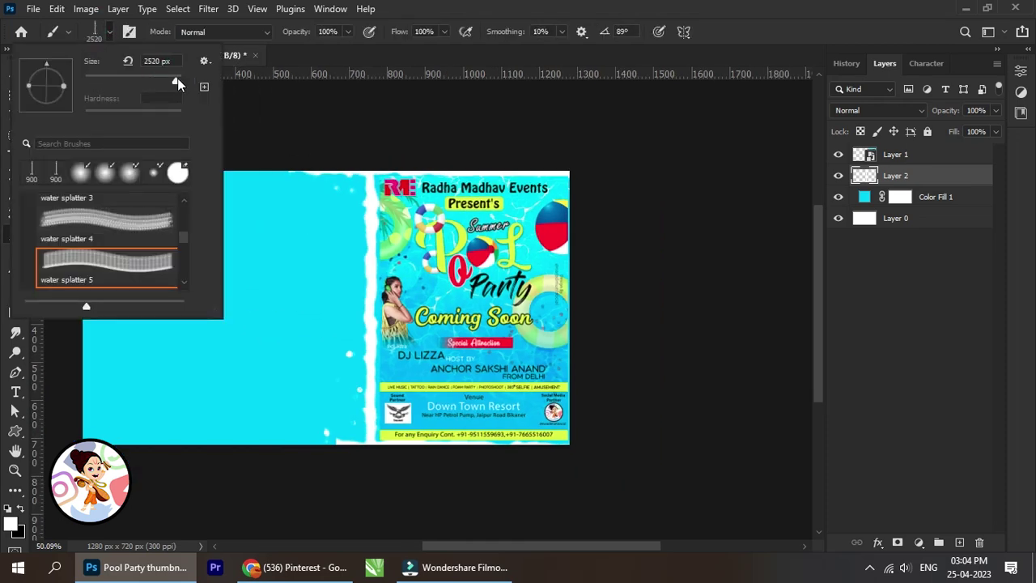
left_click(107, 33)
left_click(107, 33)
scroll(143, 256, "down", 2)
scroll(143, 256, "down", 2)
scroll(143, 255, "down", 1)
scroll(143, 259, "down", 1)
scroll(115, 258, "down", 1)
left_click(120, 231)
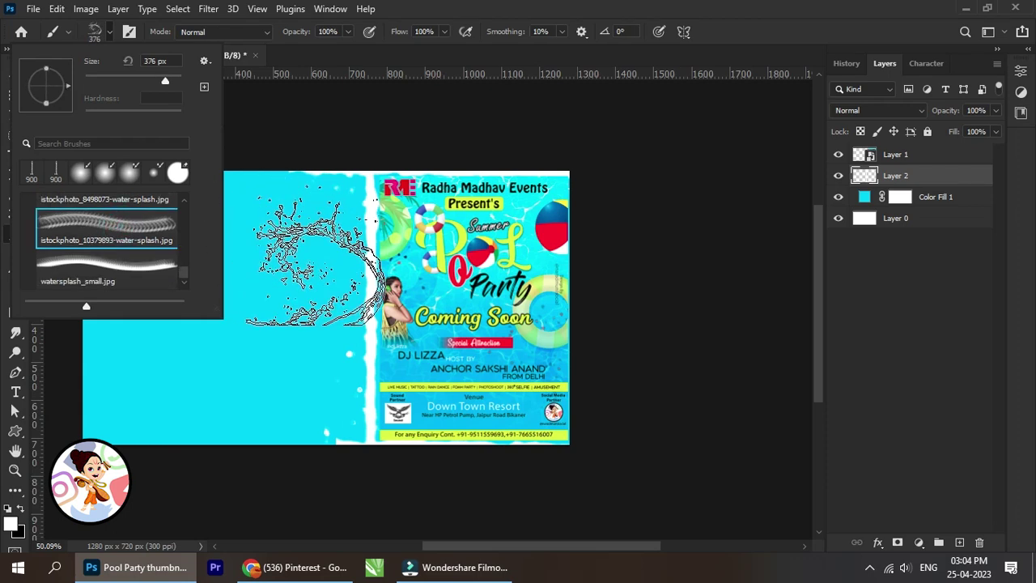
Step: Paint a white splash along the bottom-left edge, undoing a top-left attempt
left_click(128, 451)
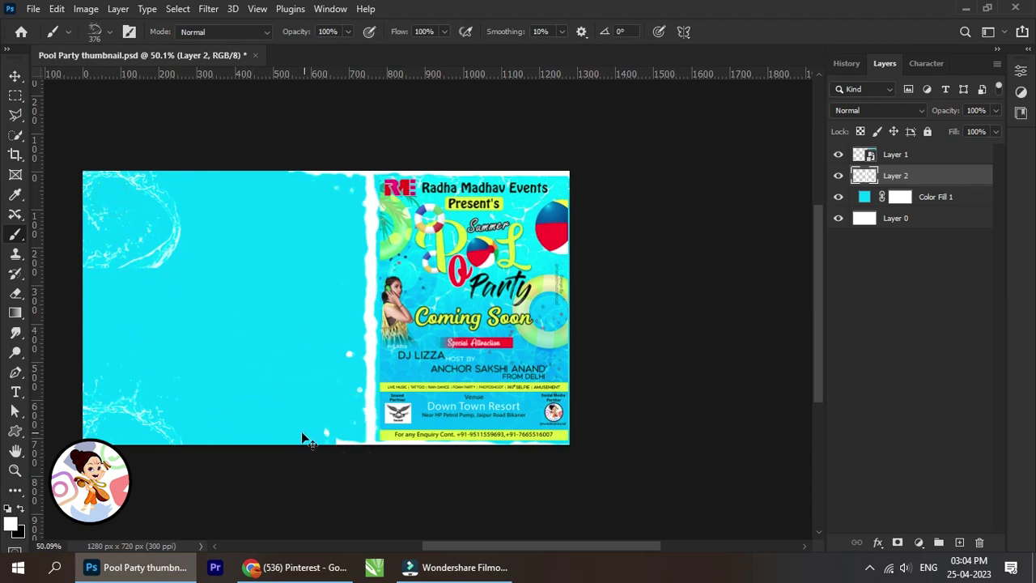
key("ctrl+z")
left_click(230, 461)
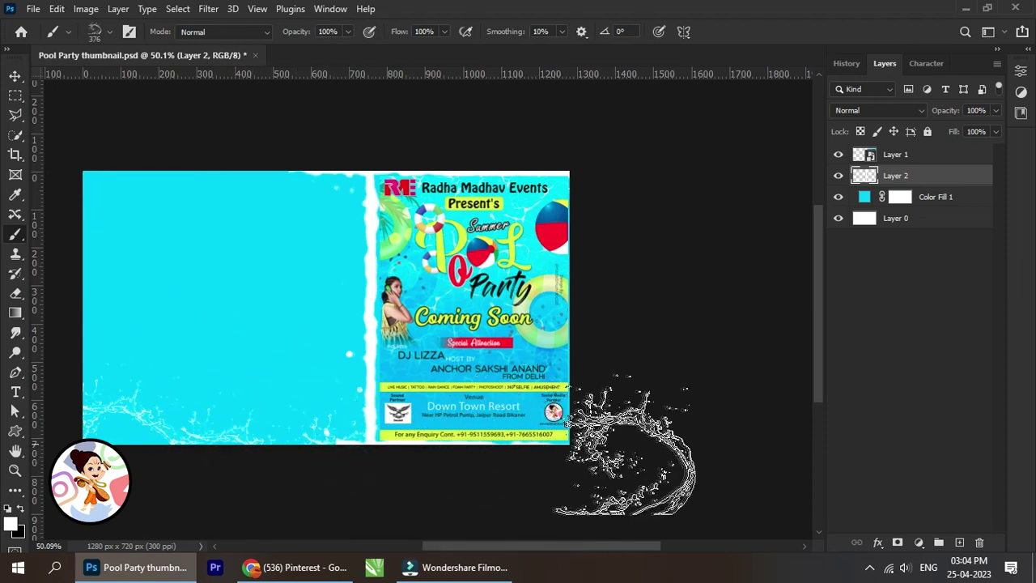
left_click(15, 75)
scroll(232, 304, "up", 1)
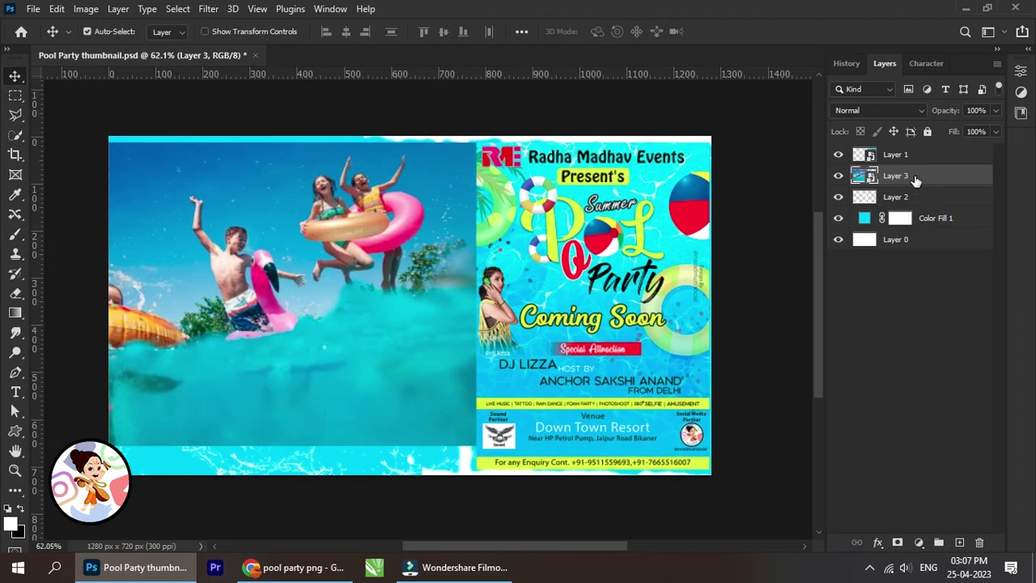
Step: Move the pool photo below Layer 2, scale it up about 127%, and shift it left
left_click_drag(913, 175, 913, 202)
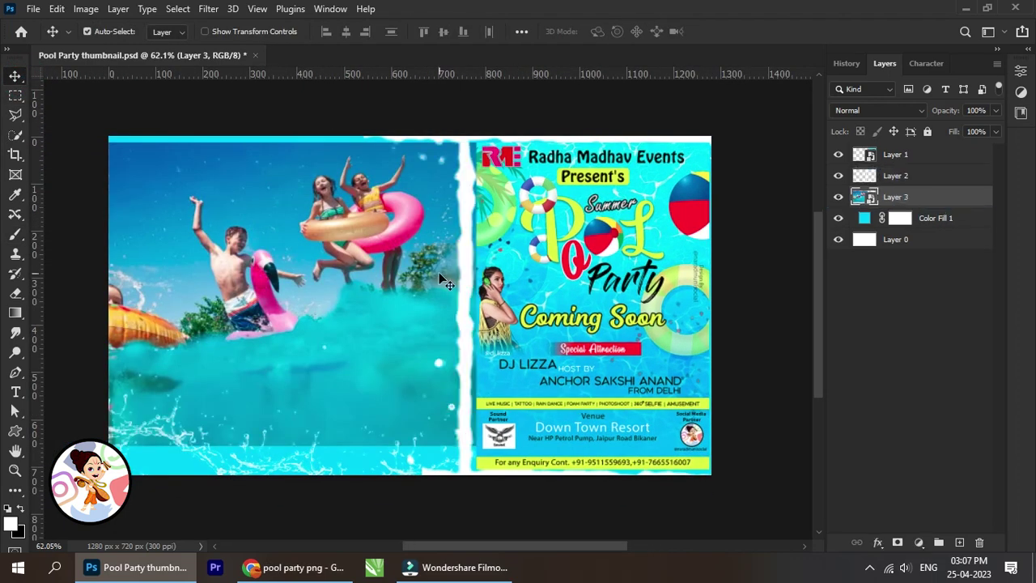
key("ctrl+t")
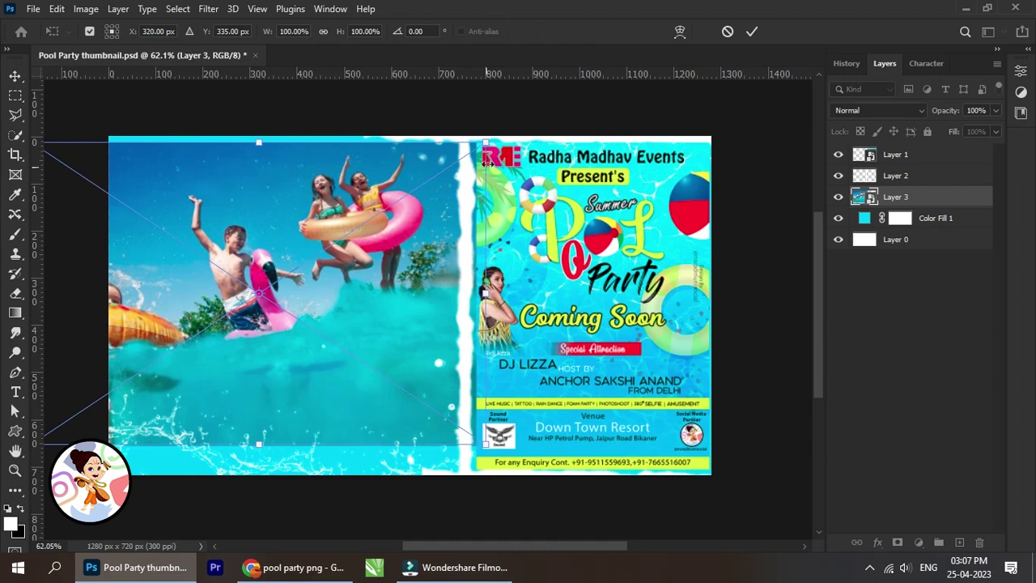
left_click_drag(484, 142, 541, 65)
mouse_move(478, 196)
left_mouse_down()
mouse_move(497, 240)
mouse_move(484, 253)
left_mouse_up()
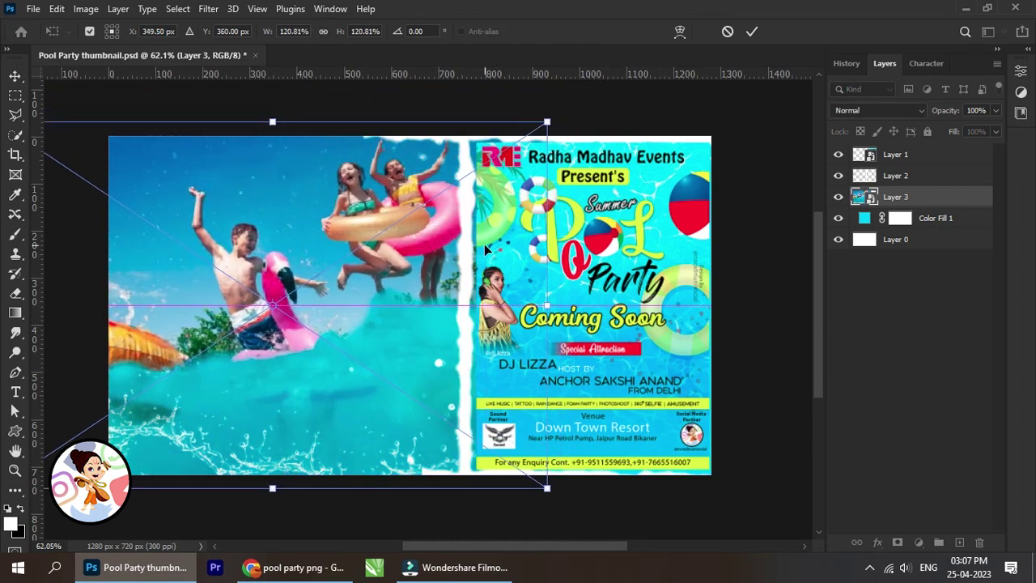
left_click_drag(542, 126, 568, 105)
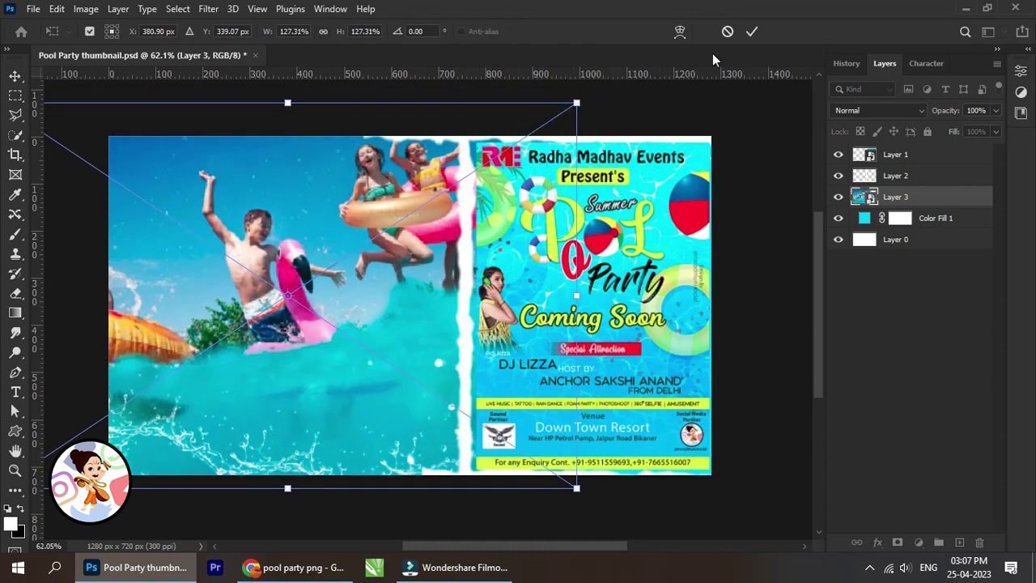
left_click(750, 32)
left_click_drag(369, 287, 360, 294)
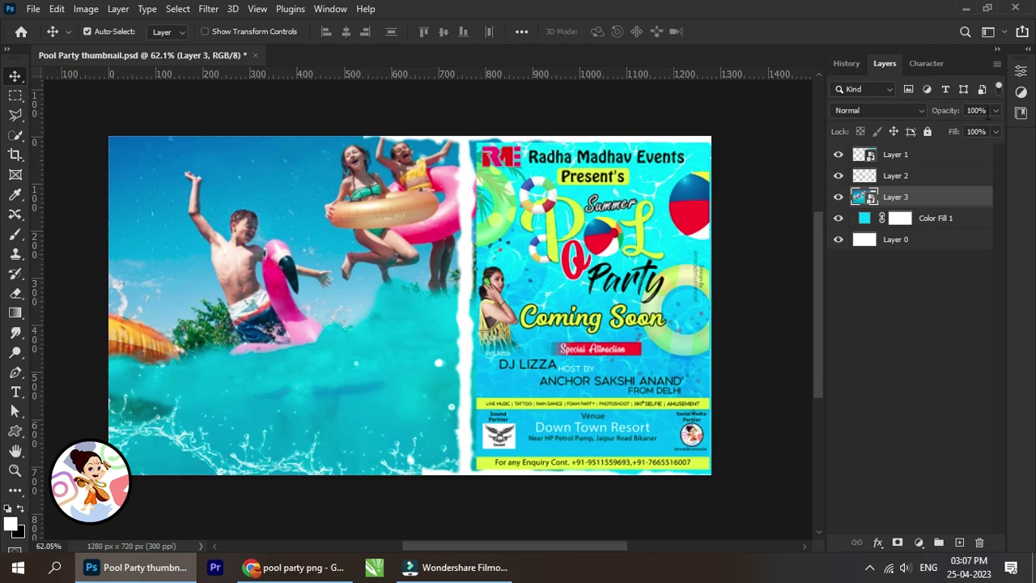
Step: Fade Layer 3 to 33% opacity and move the photo up and left
left_click(995, 110)
left_click(951, 126)
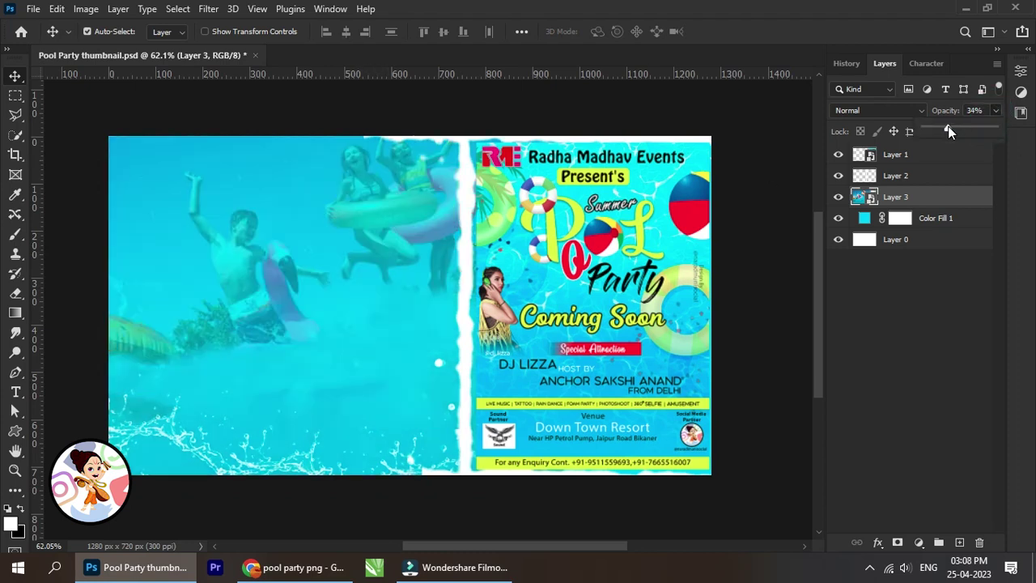
mouse_move(395, 296)
left_mouse_down()
mouse_move(347, 272)
mouse_move(338, 280)
mouse_move(346, 278)
left_mouse_up()
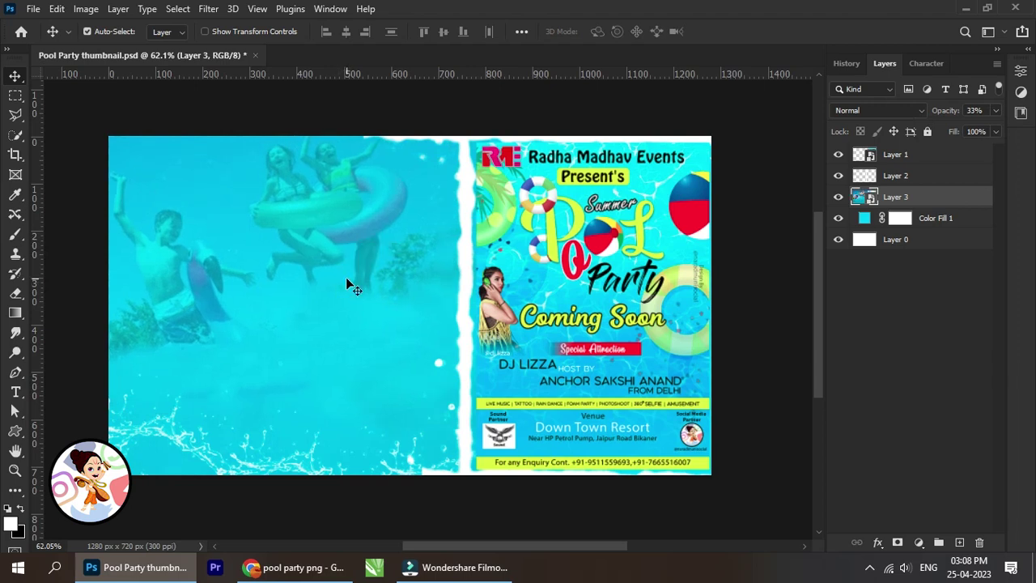
left_click(377, 113)
Step: Zoom and pan to review the faded pool photo on the thumbnail
scroll(397, 247, "up", 1)
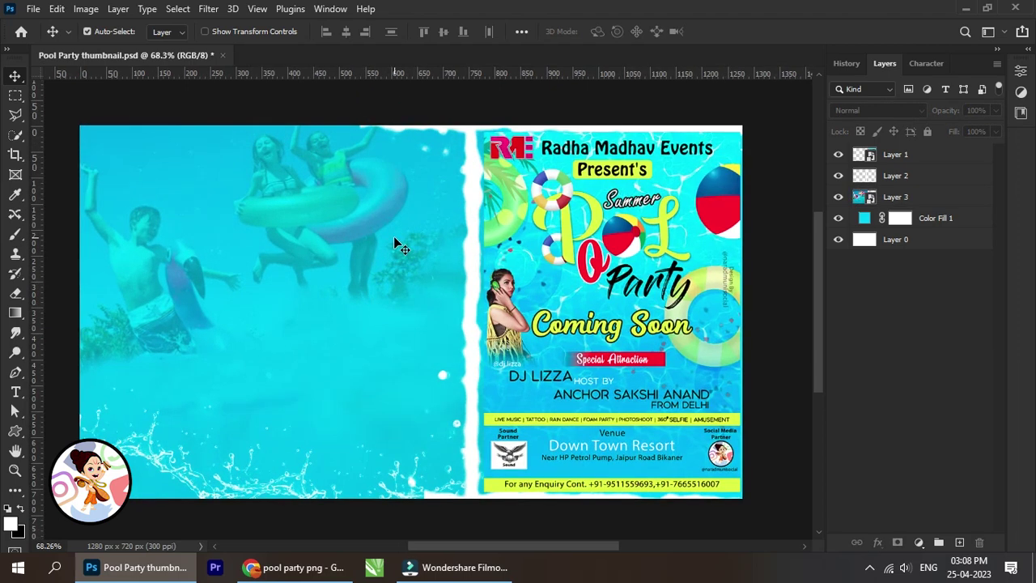
scroll(401, 247, "up", 1)
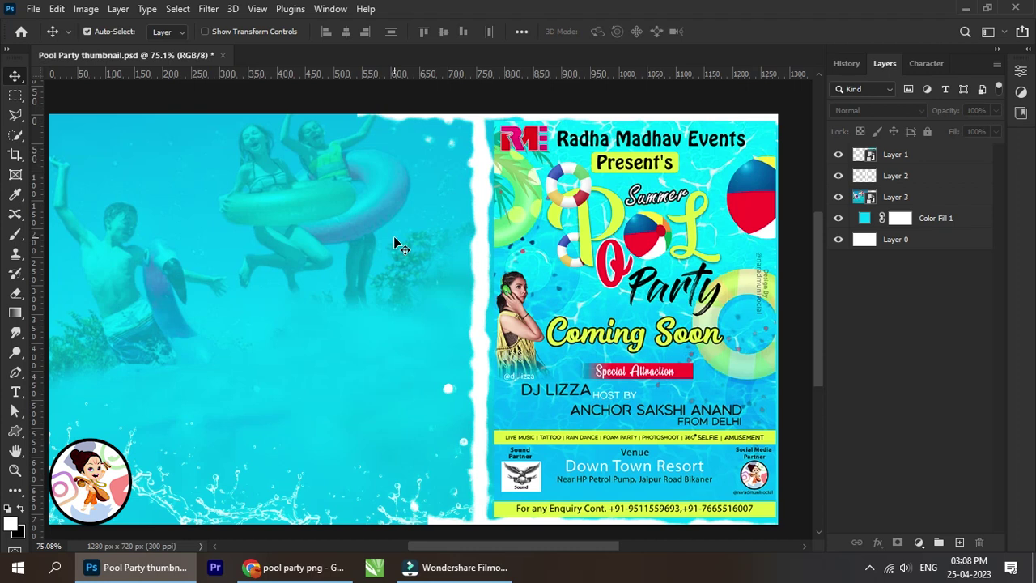
scroll(394, 235, "down", 2)
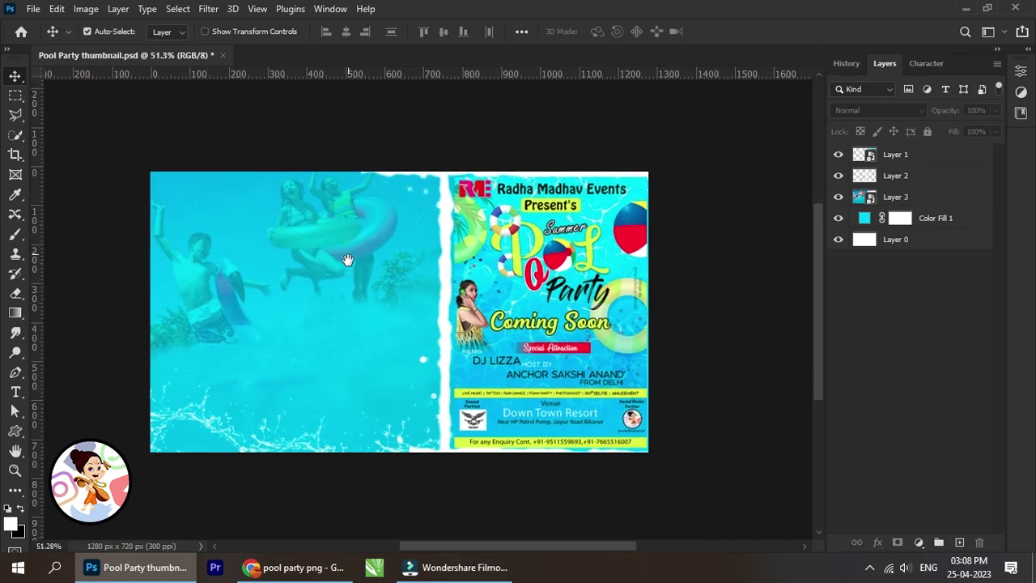
scroll(327, 273, "up", 2)
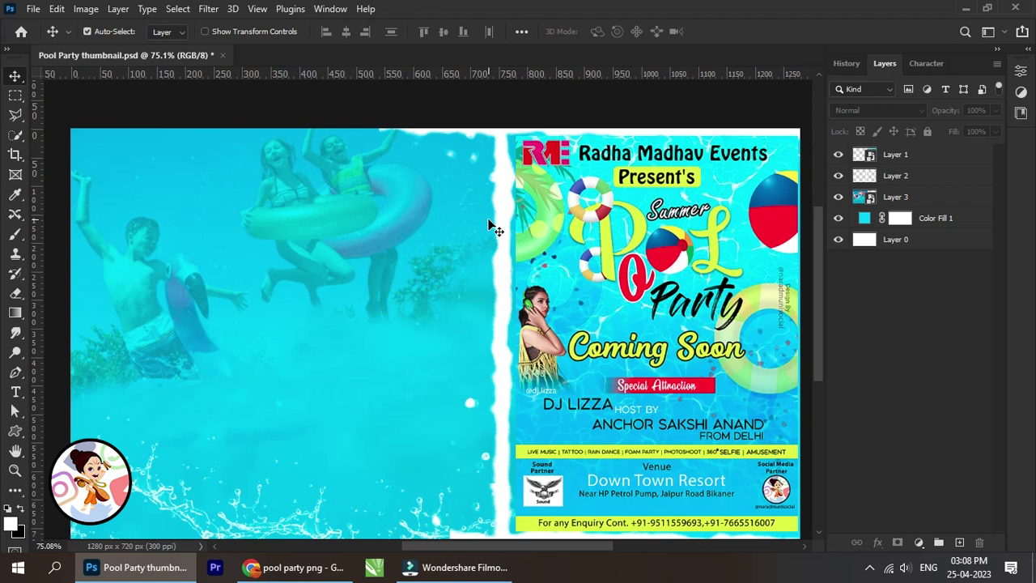
scroll(469, 247, "down", 3)
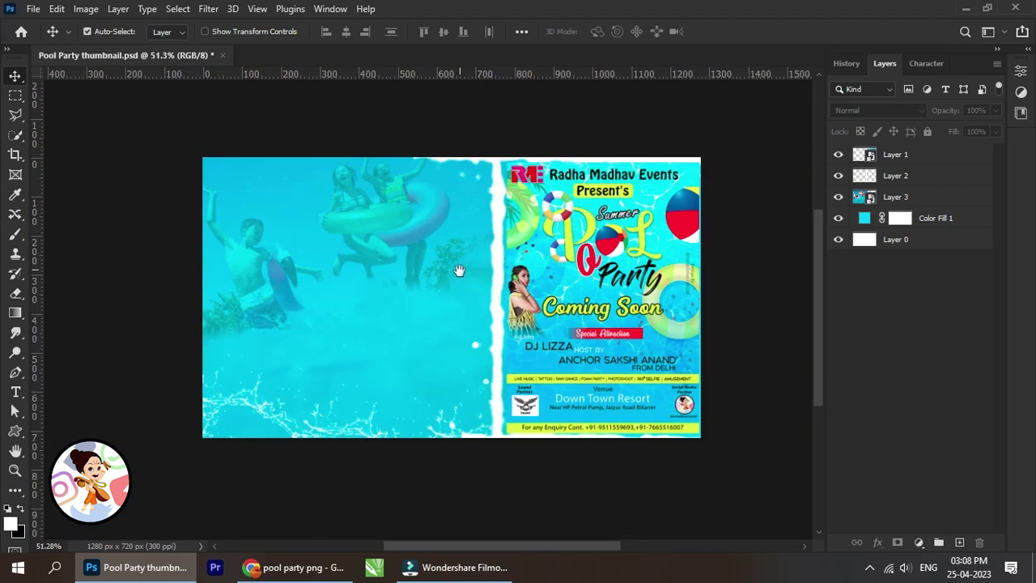
scroll(419, 307, "up", 1)
scroll(419, 322, "up", 1)
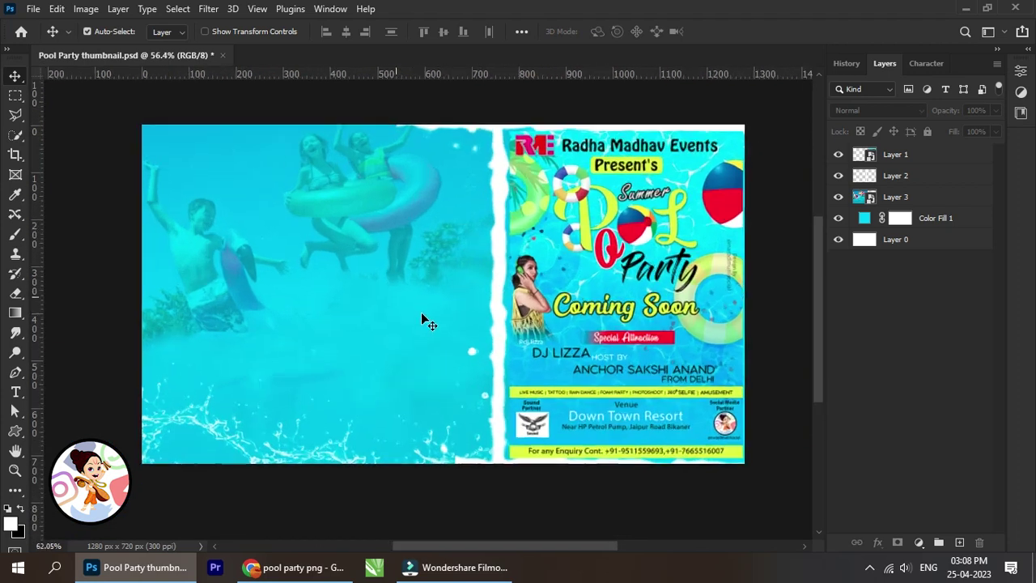
left_click_drag(351, 301, 325, 297)
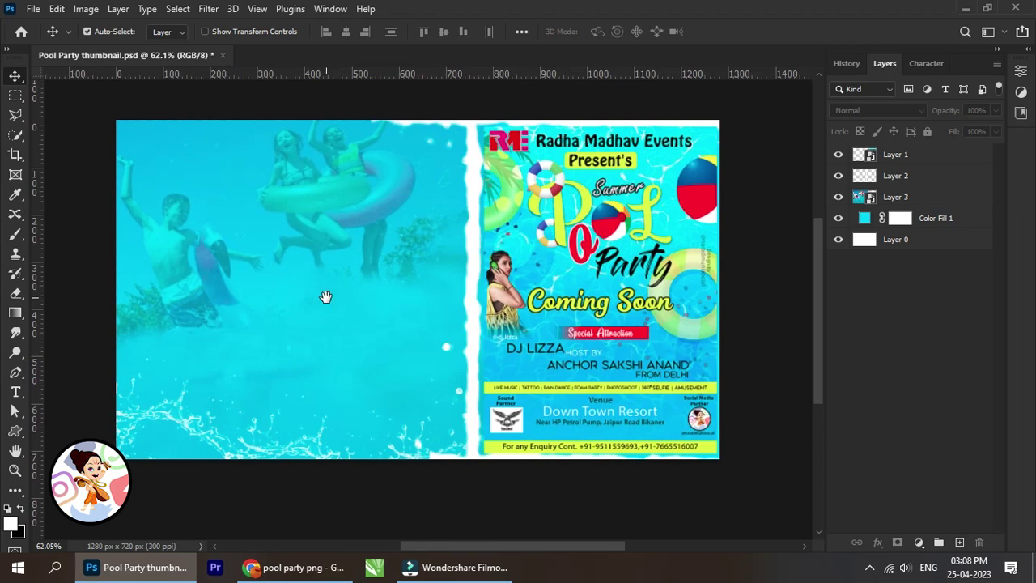
Step: Select the poster layer, Layer 1, and nudge it left then back to where it started
right_click(619, 272)
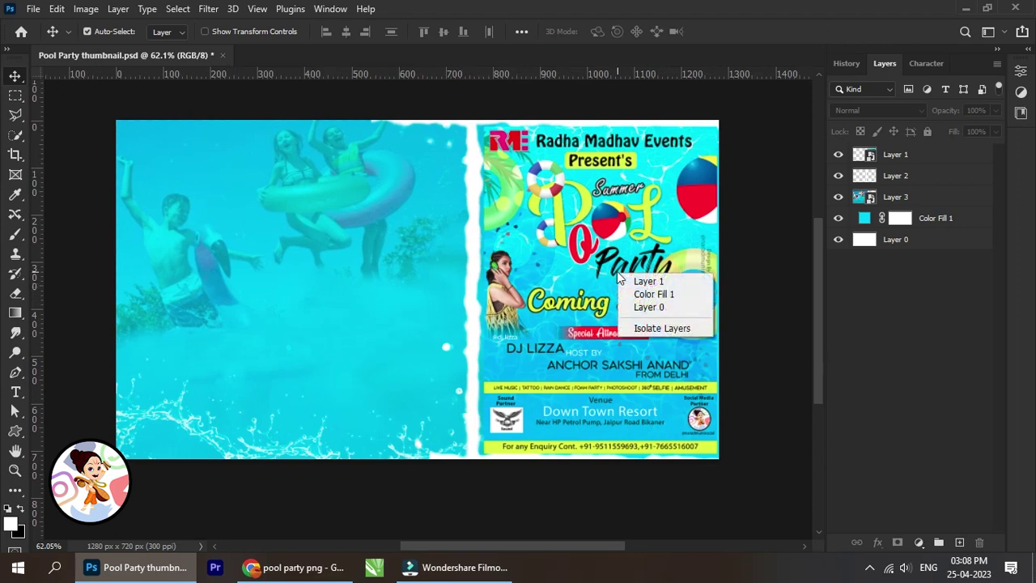
left_click(641, 278)
key("Left")
key("Left")
key("Left")
key("Left")
key("Left")
key("Left")
key("Left")
key("Right")
key("Right")
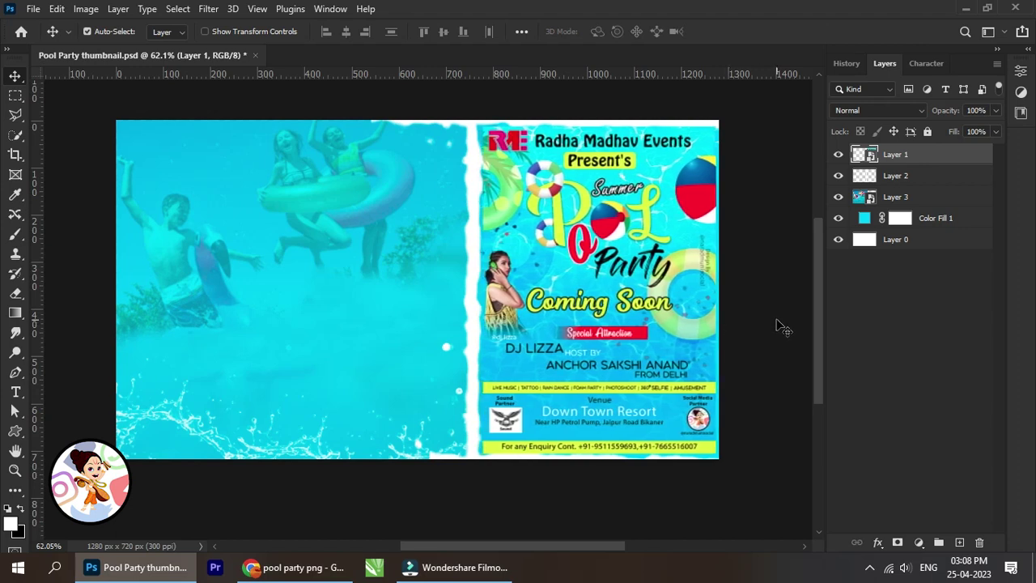
Step: Reframe the view so the thumbnail fills the window and pick the Horizontal Type tool
scroll(567, 309, "down", 2)
left_click_drag(488, 332, 517, 342)
scroll(498, 283, "up", 1)
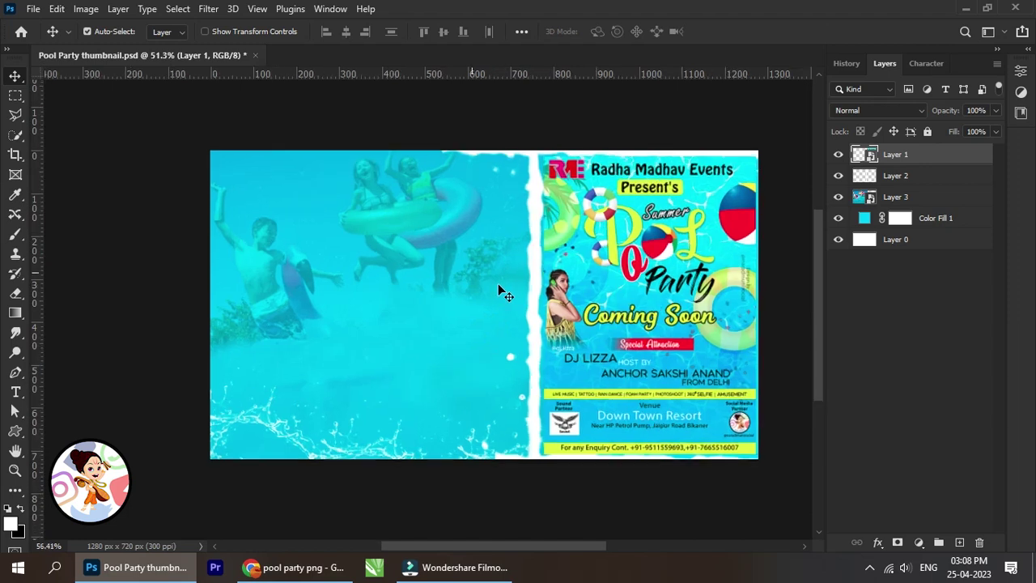
scroll(494, 288, "up", 2)
mouse_move(492, 289)
left_mouse_down()
mouse_move(391, 275)
mouse_move(397, 299)
mouse_move(405, 275)
left_mouse_up()
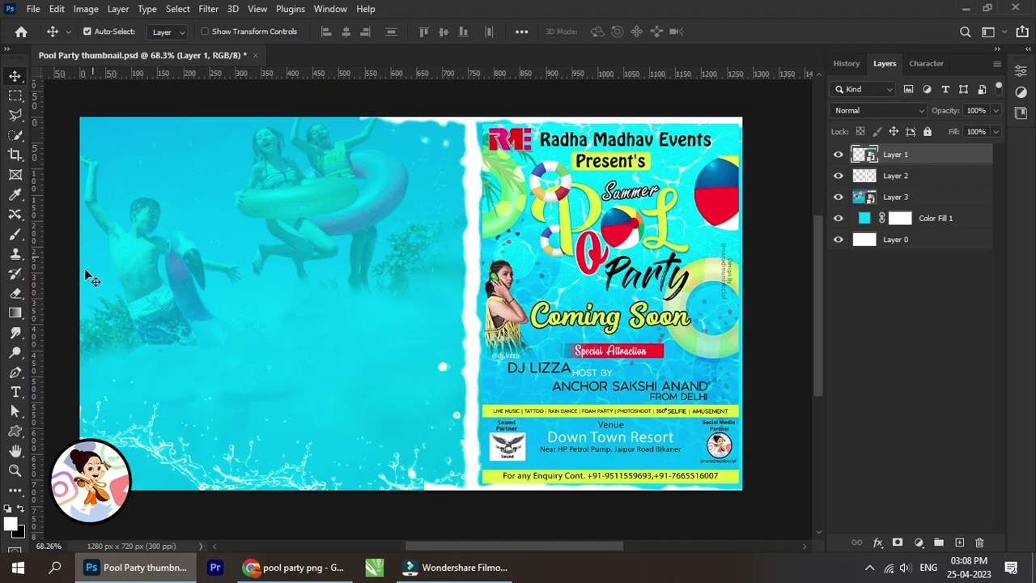
left_click(15, 394)
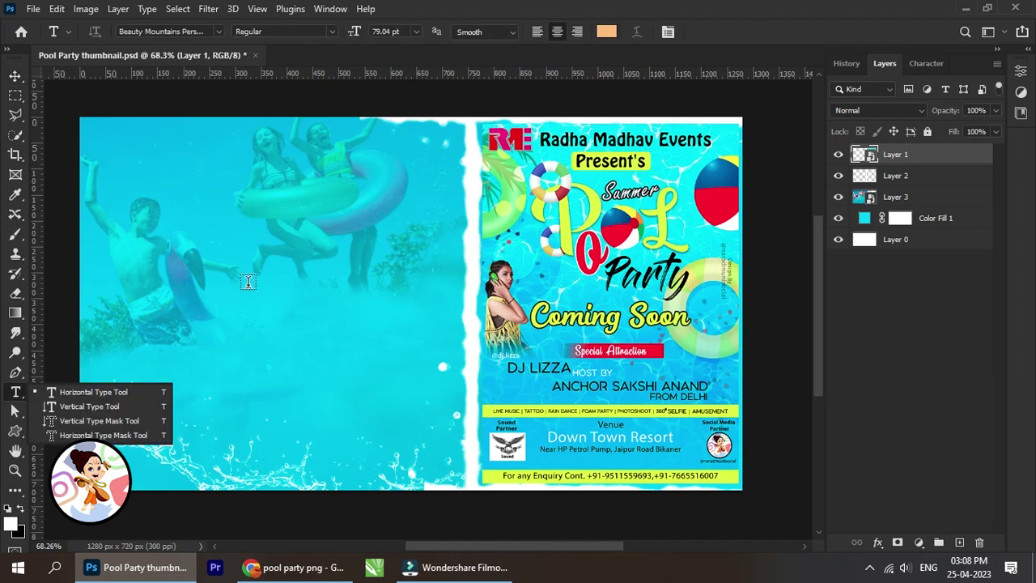
Step: Add an 18 pt text layer on the left of the photo reading 'Easy'
left_click(248, 282)
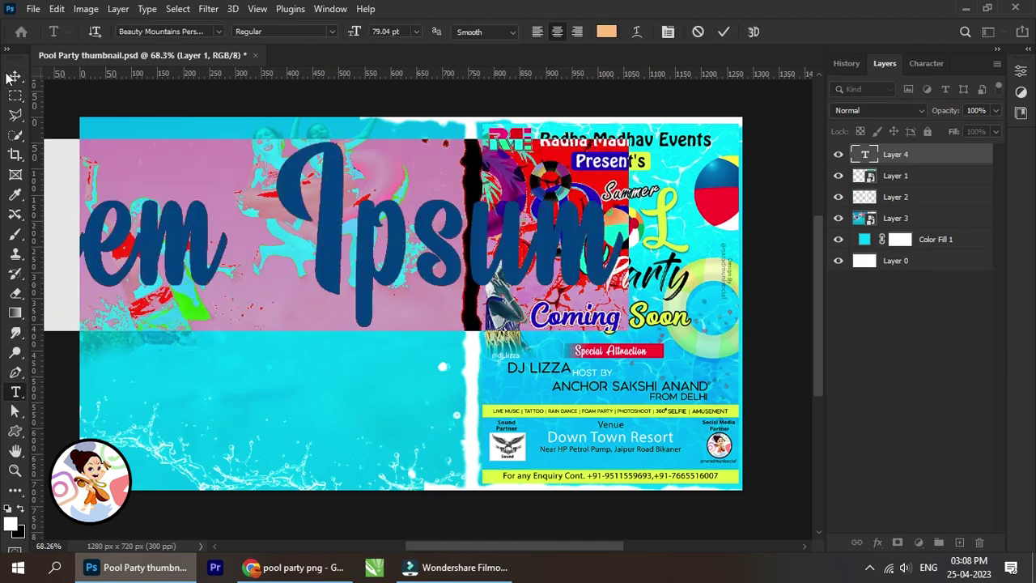
left_click(931, 63)
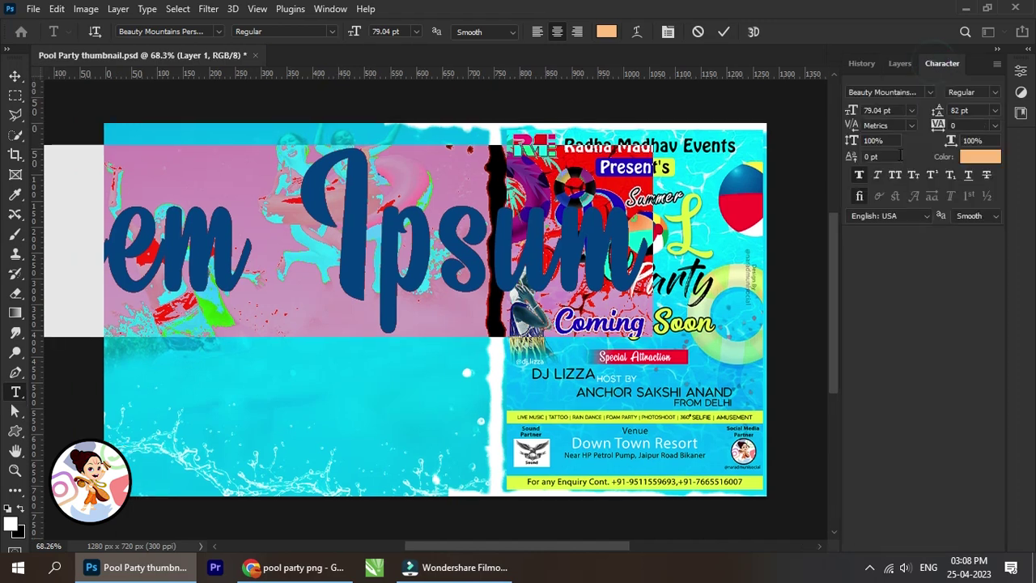
left_click(911, 110)
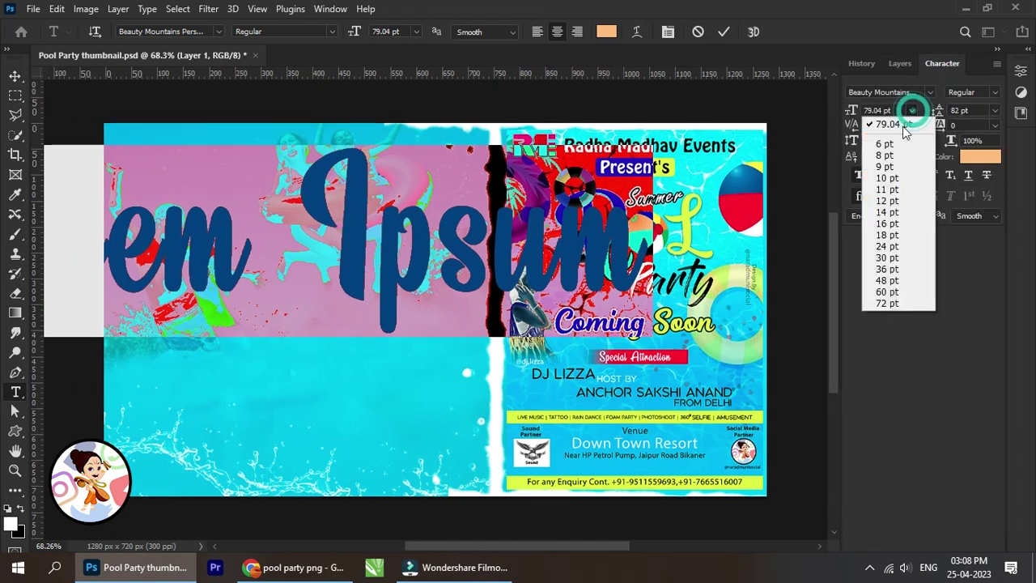
left_click(890, 235)
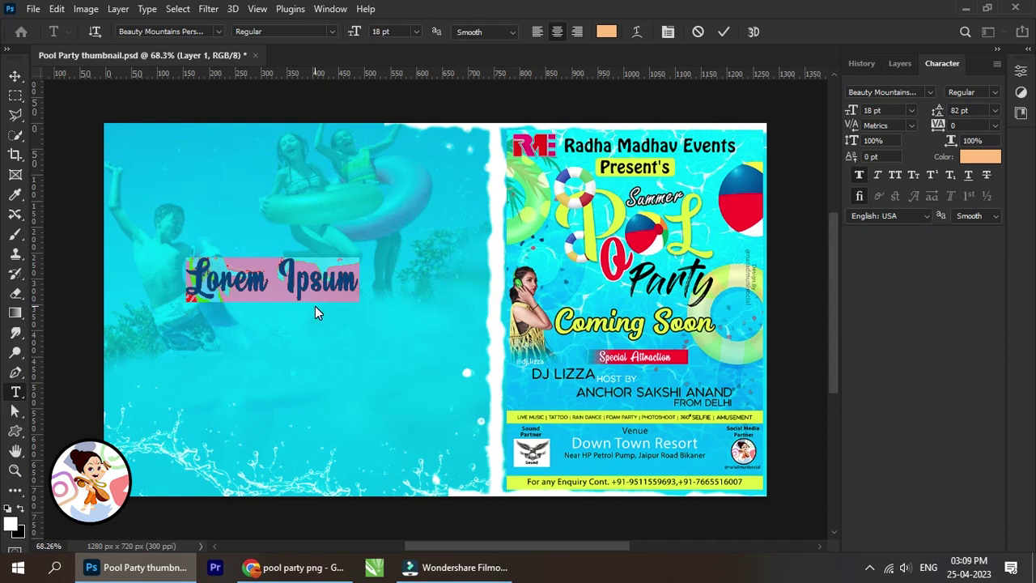
type("Easy")
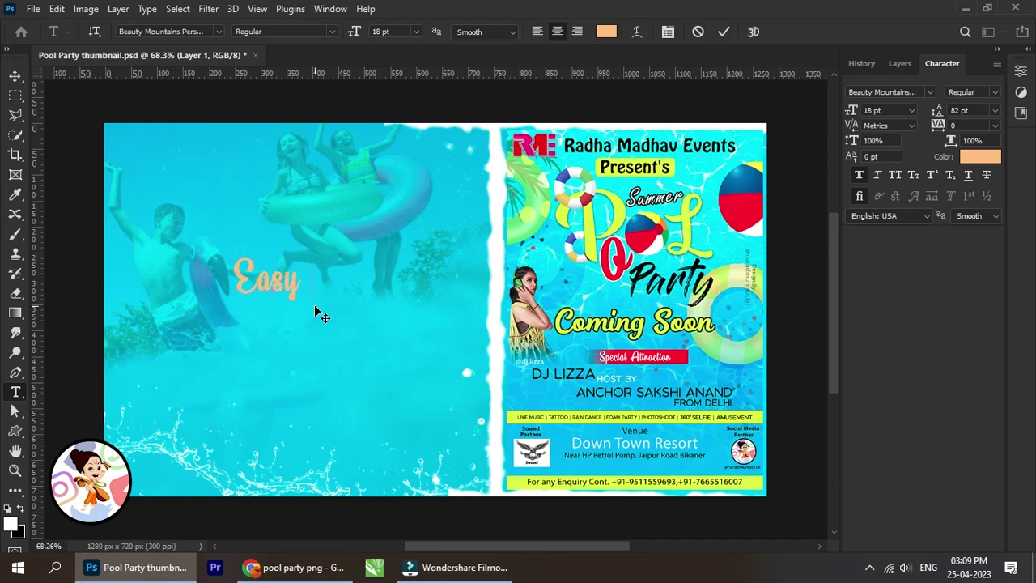
Step: Commit the Easy text and set its colour to black (000000)
left_click(14, 77)
scroll(312, 266, "up", 1)
type("ffffff")
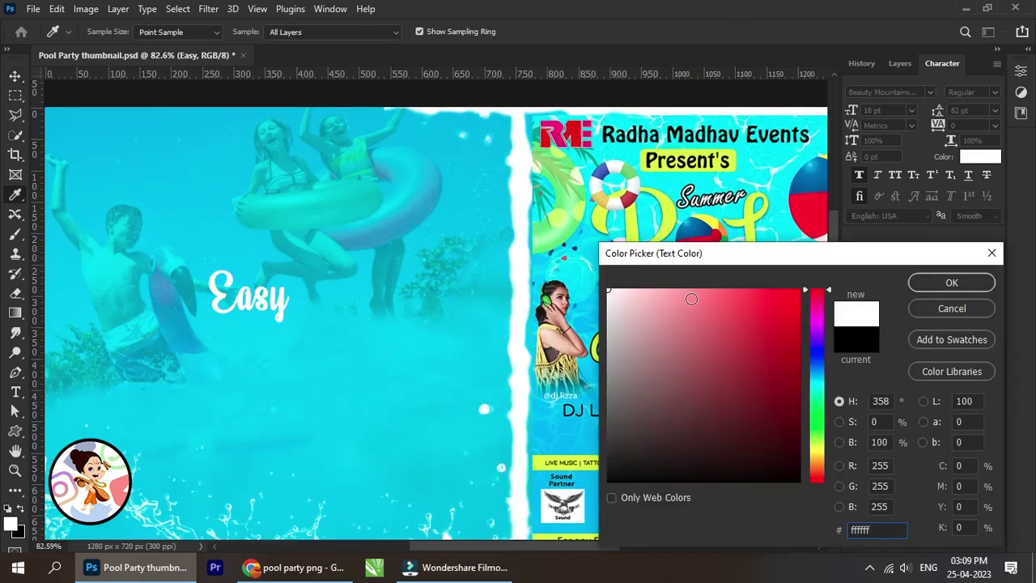
type("000000")
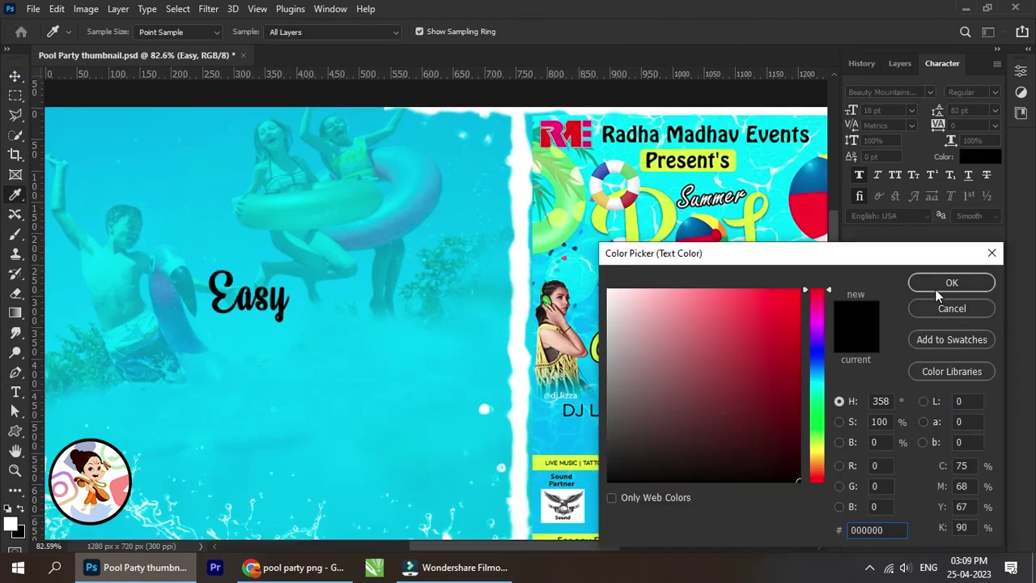
left_click(944, 283)
scroll(263, 291, "down", 1)
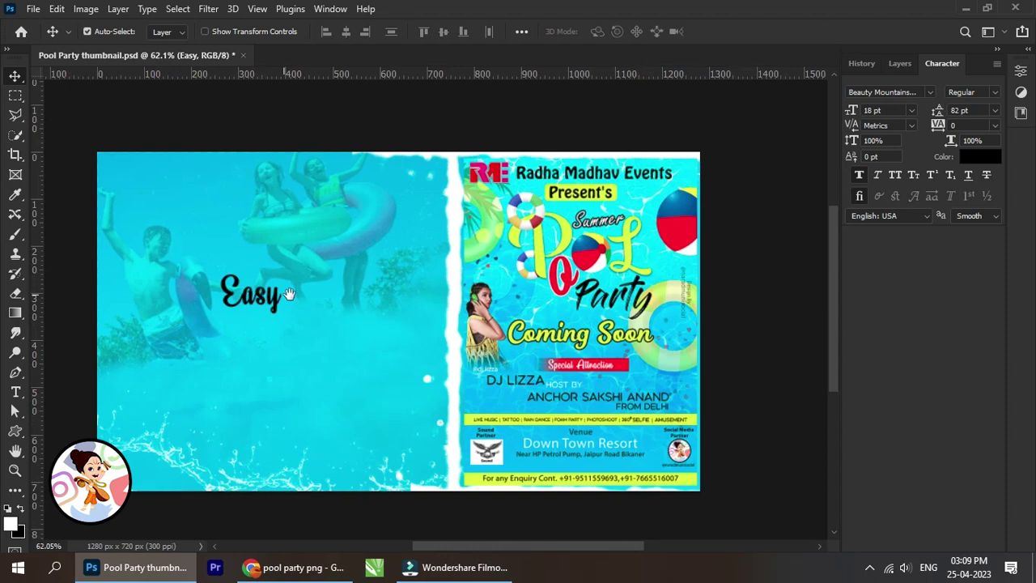
scroll(289, 283, "down", 1)
scroll(289, 282, "up", 1)
scroll(289, 282, "up", 1)
scroll(289, 281, "up", 1)
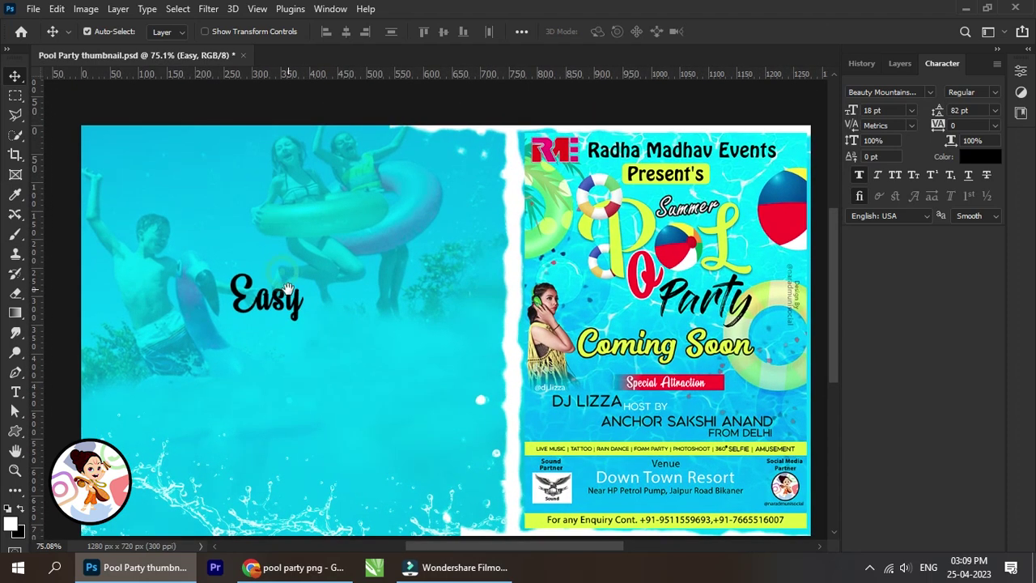
Step: Resize the Easy text with Free Transform and commit the change
key("ctrl+t")
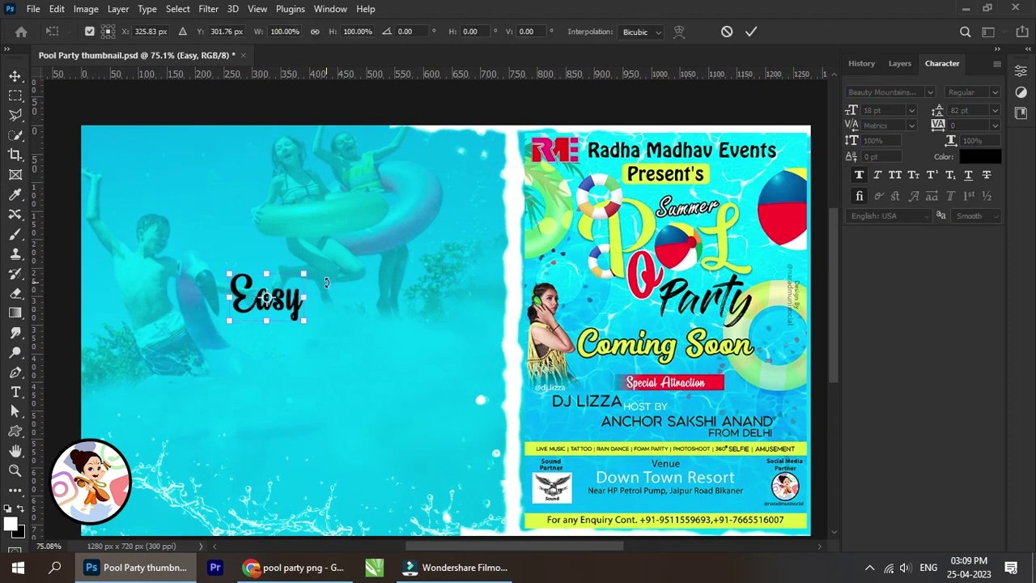
left_click(751, 31)
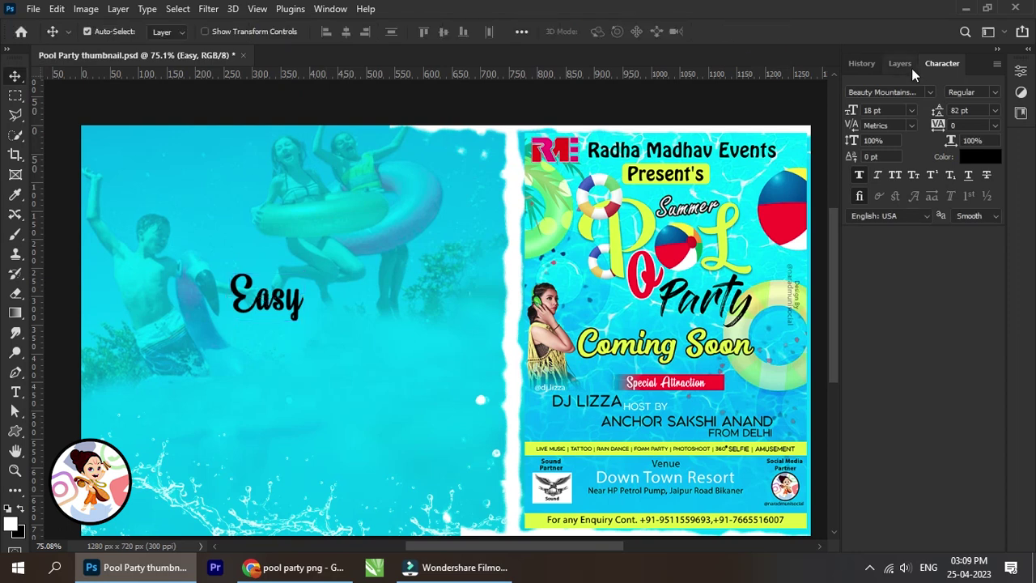
left_click(907, 66)
left_click(931, 63)
Step: Set EASY in the Aquatico font, then shrink it and shift it rightward
left_click(929, 91)
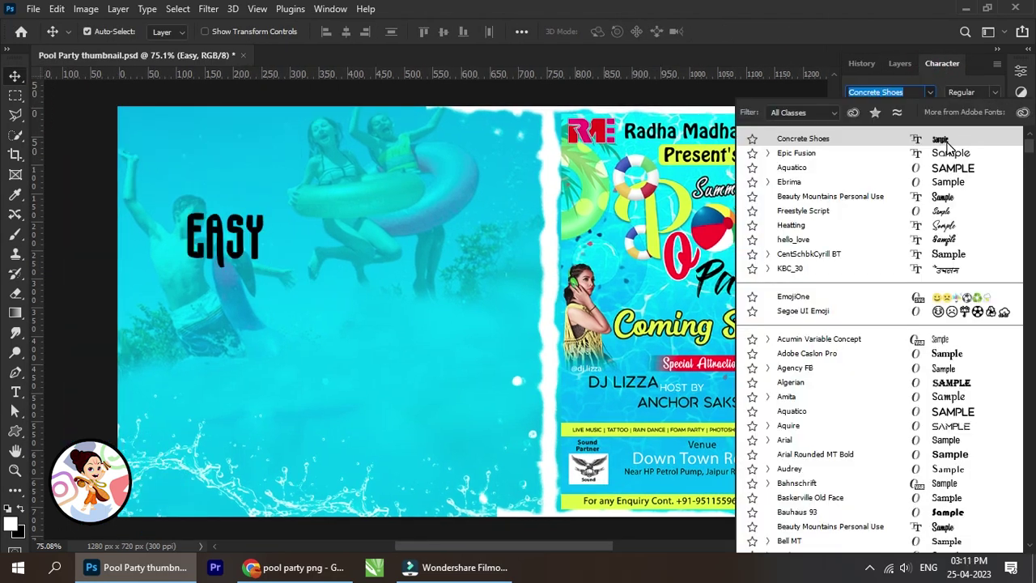
left_click(945, 169)
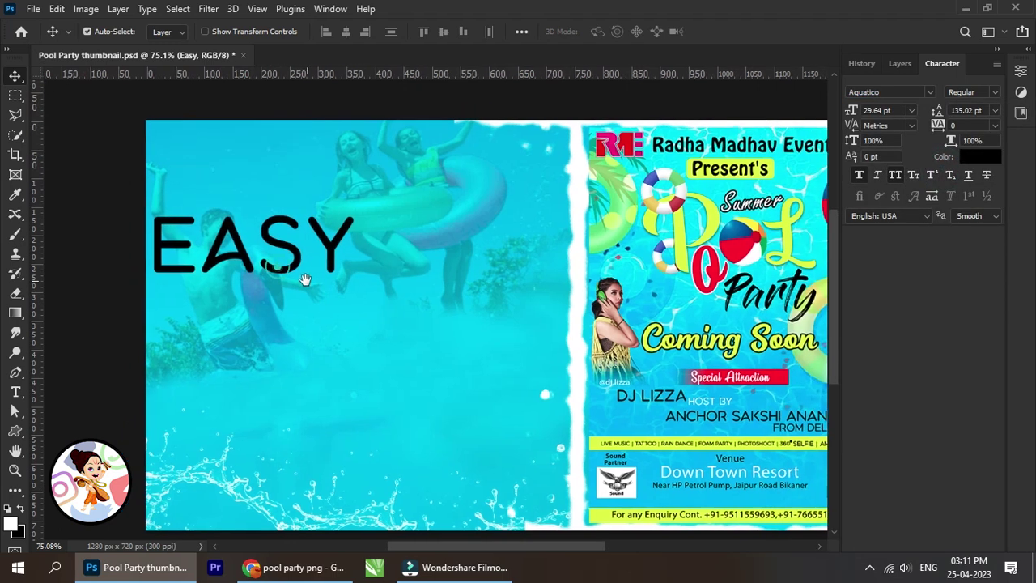
key("ctrl+t")
mouse_move(150, 209)
left_mouse_down()
mouse_move(300, 251)
mouse_move(269, 191)
mouse_move(276, 274)
left_mouse_up()
left_click(751, 32)
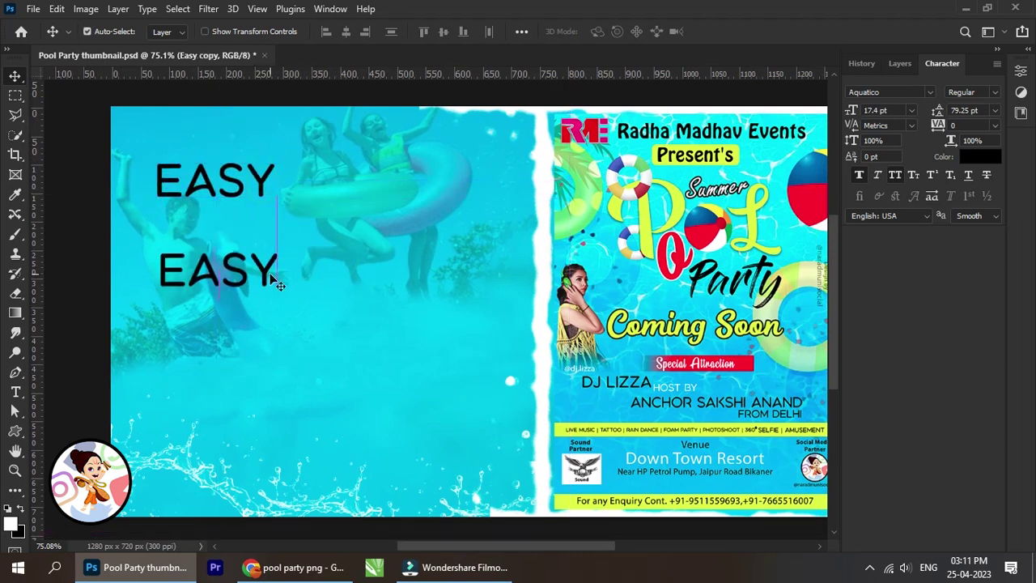
Step: Retype the duplicated line as 'POOL PARTY' and align it beneath EASY
double_click(270, 273)
type("POOL PA")
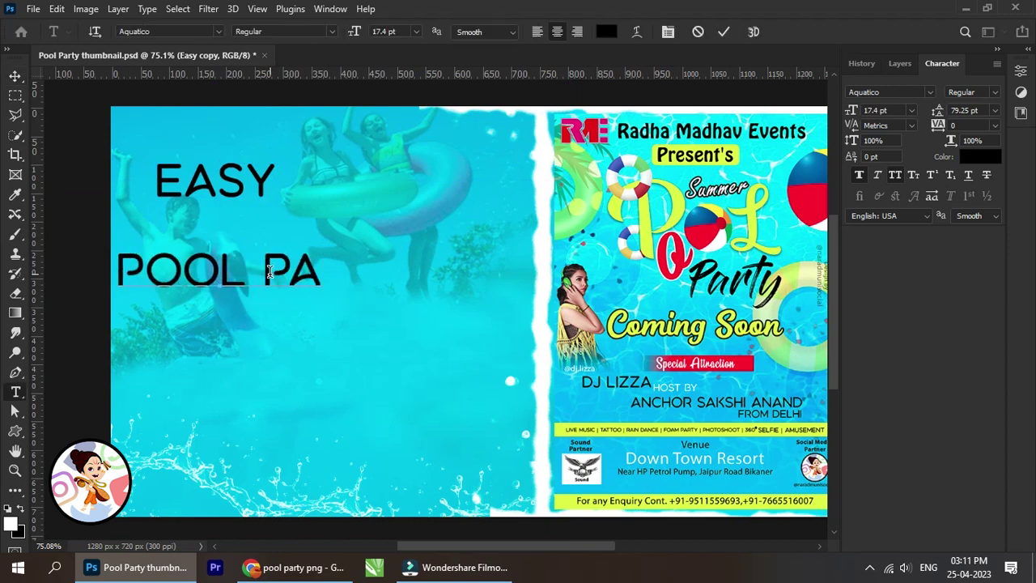
type("RT")
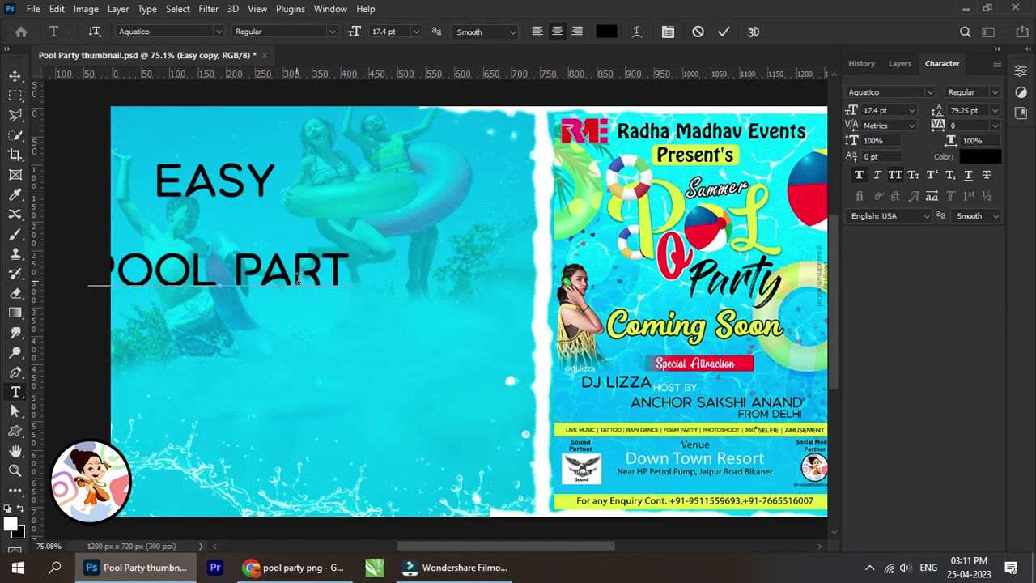
type("Y")
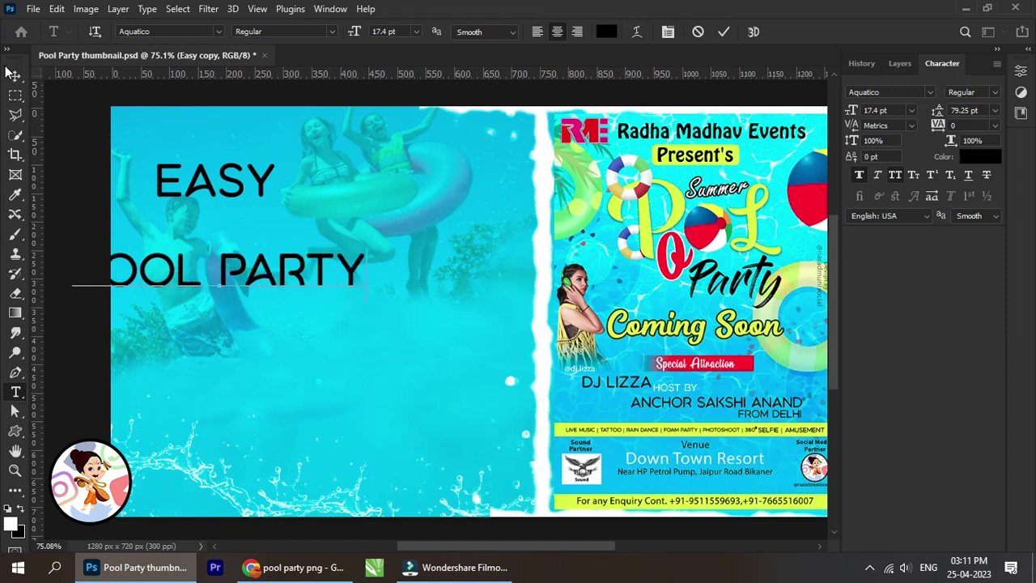
left_click(16, 75)
scroll(258, 216, "up", 1)
left_click_drag(275, 301, 320, 271)
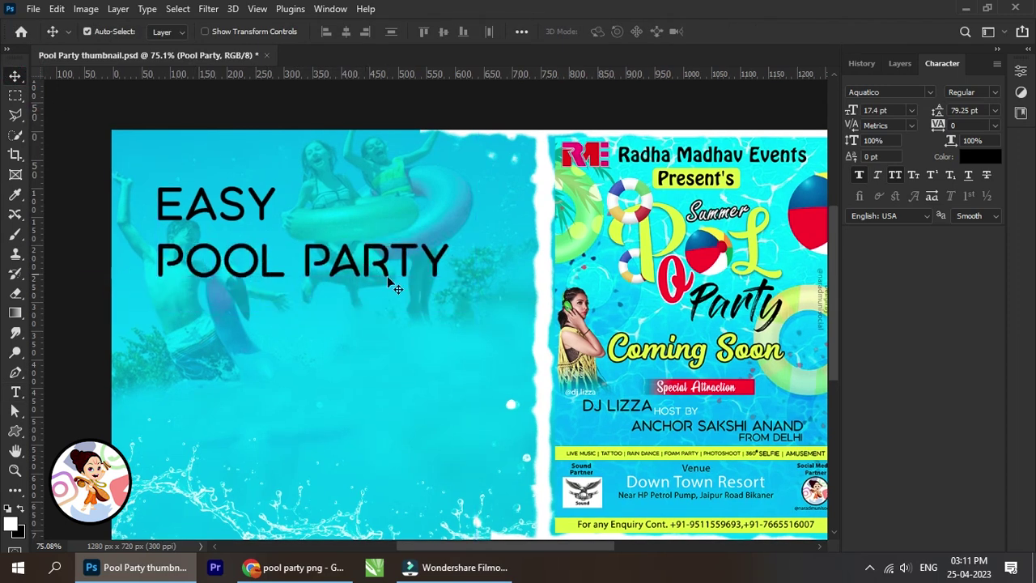
left_click_drag(381, 284, 405, 305)
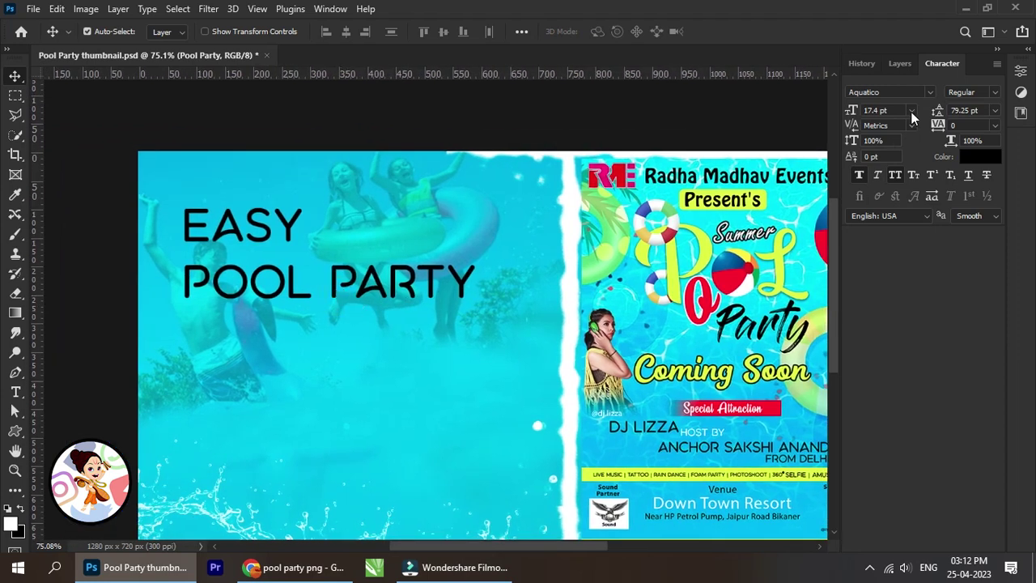
Step: Give Pool Party the Beauty Mountains script font in white
left_click(929, 92)
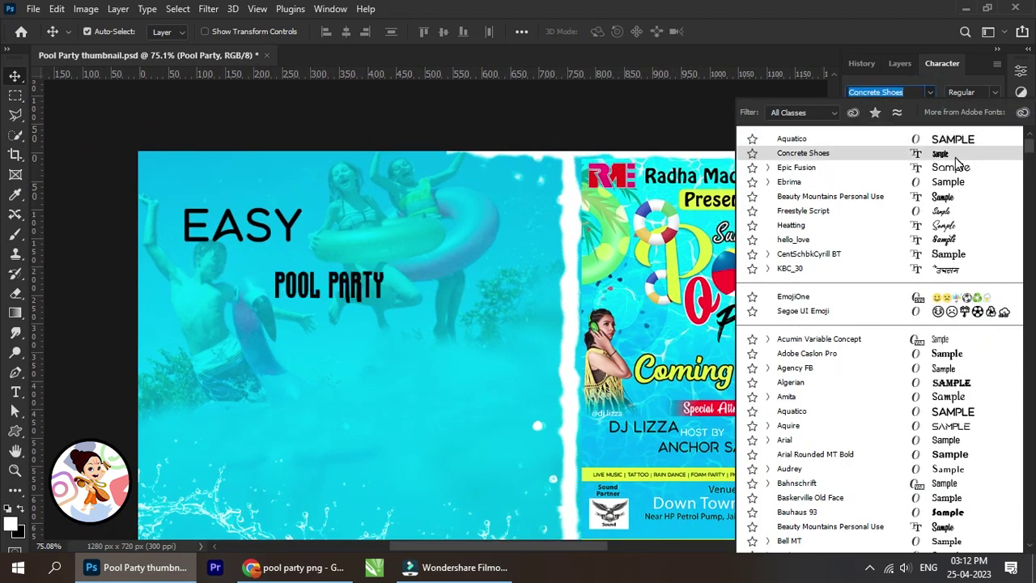
left_click(955, 197)
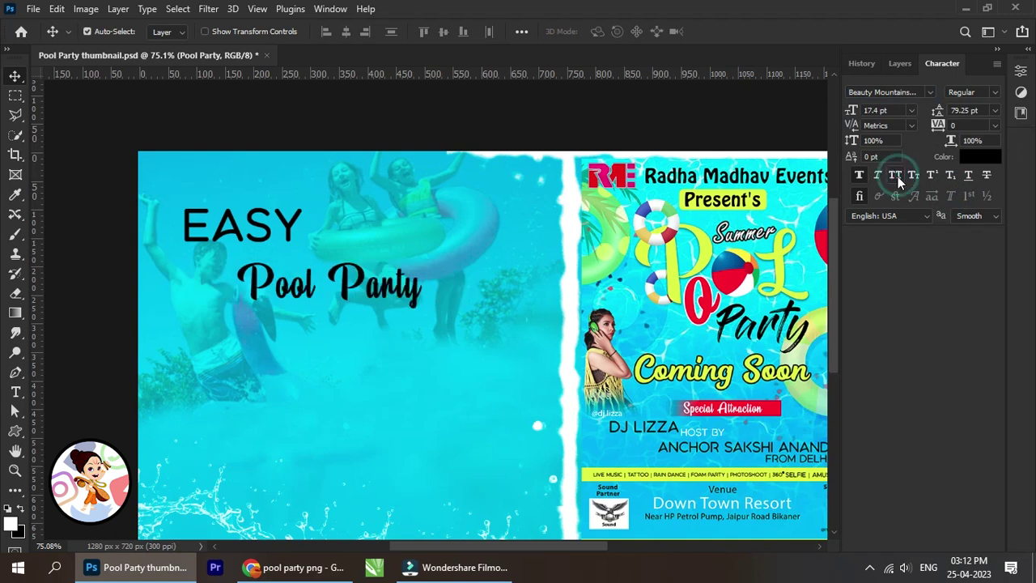
scroll(376, 291, "up", 1)
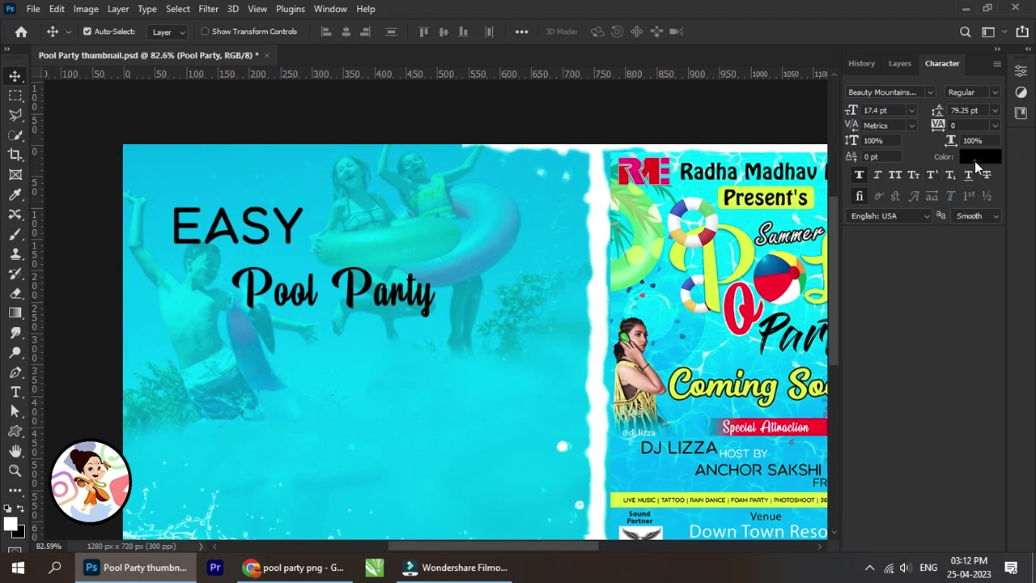
left_click(974, 159)
left_click(611, 289)
left_click(952, 280)
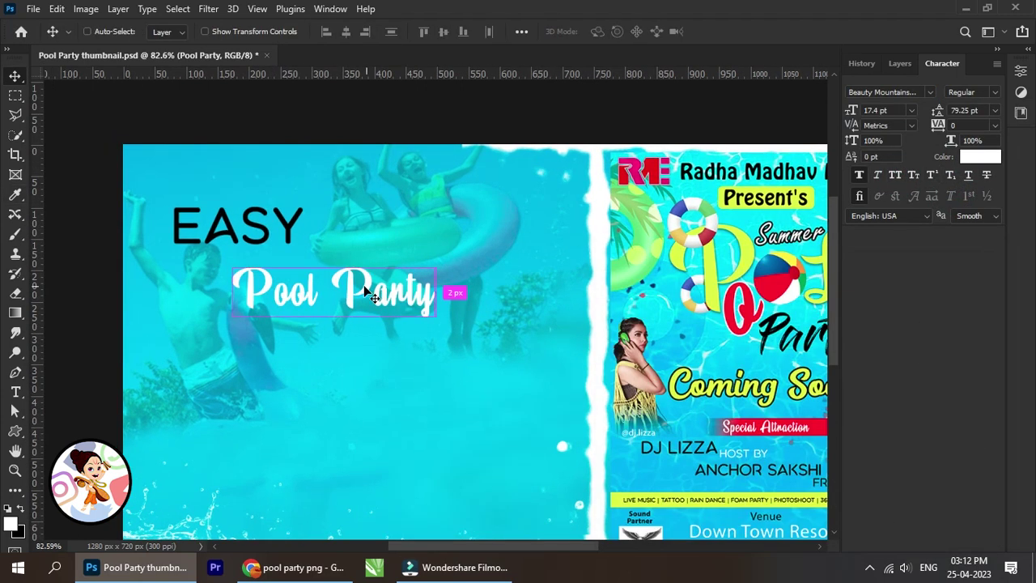
Step: Tilt Pool Party about 9° upward, enlarge it, and shift it slightly left
key("ctrl+t")
left_click_drag(479, 265, 479, 255)
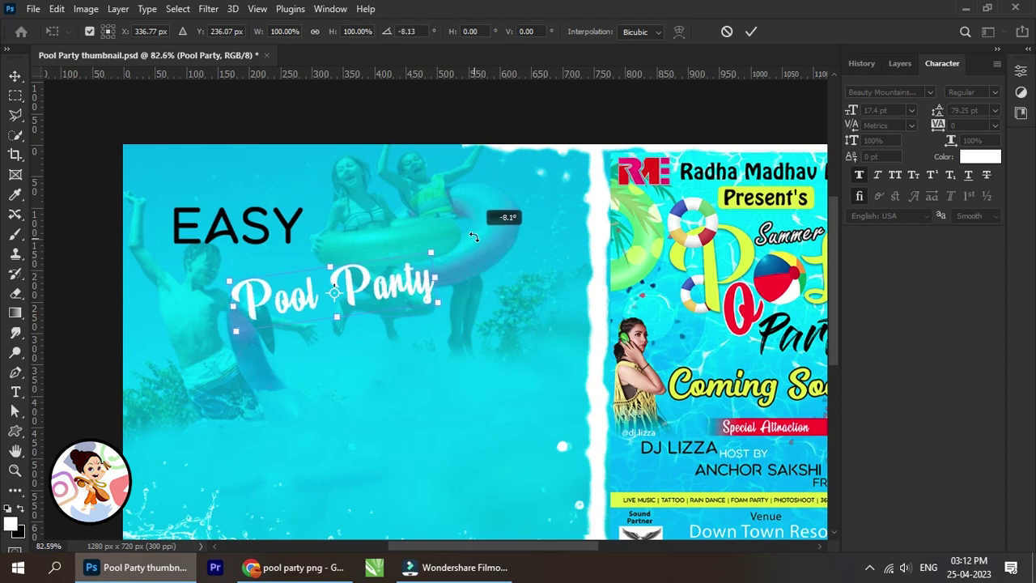
mouse_move(510, 221)
left_mouse_down()
mouse_move(563, 198)
mouse_move(536, 203)
left_mouse_up()
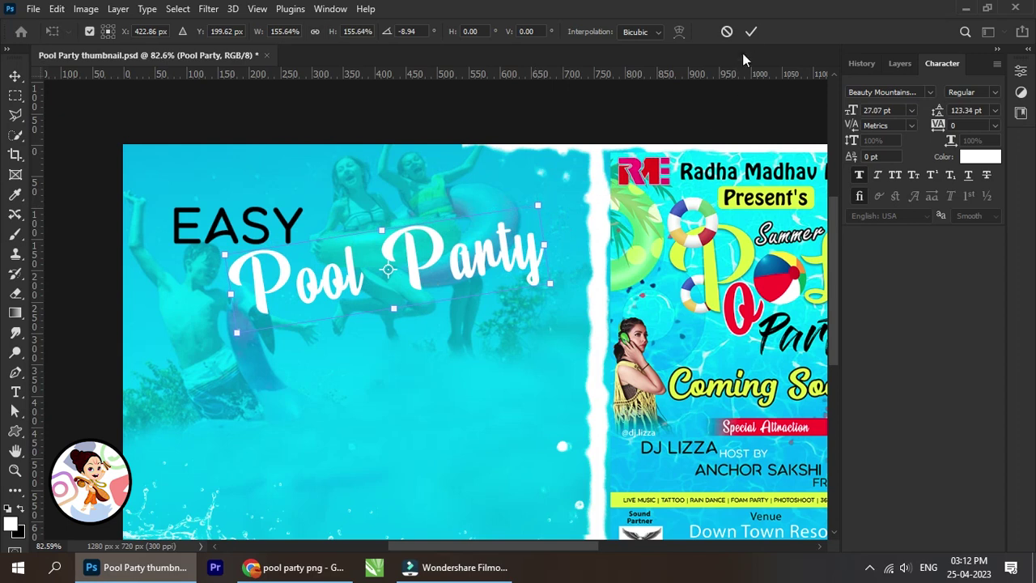
left_click(751, 31)
mouse_move(400, 201)
left_mouse_down()
mouse_move(336, 194)
mouse_move(397, 163)
left_mouse_up()
left_click_drag(344, 203, 332, 199)
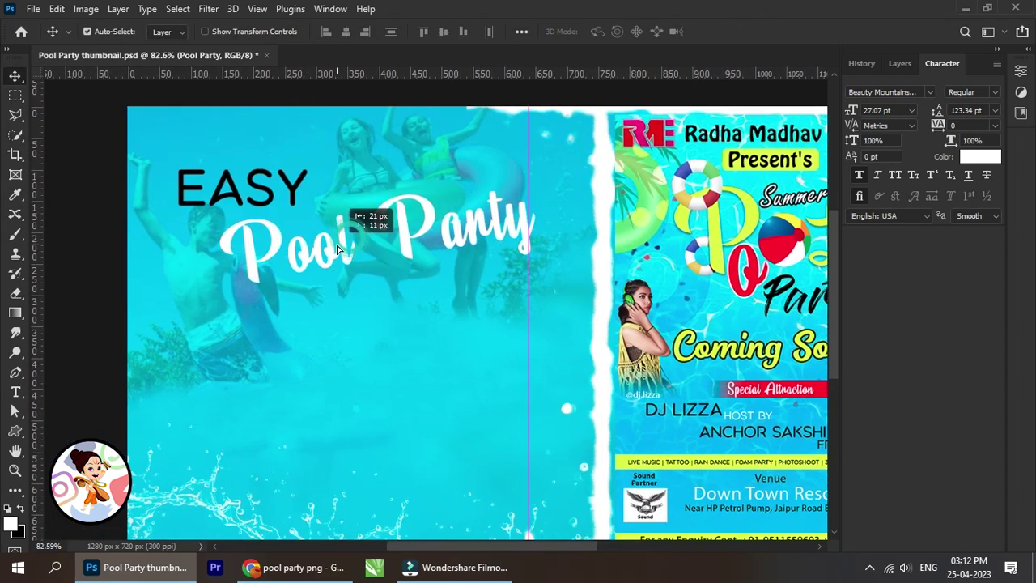
Step: Draw a wide rectangle bar below Pool Party and set its stroke to 0 px
left_click(15, 431)
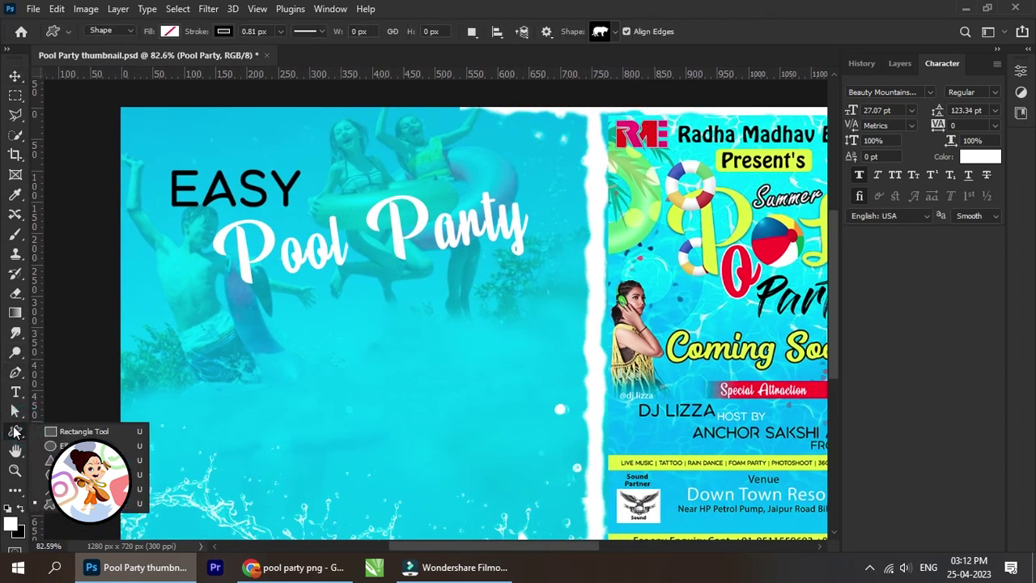
left_click(77, 434)
left_click_drag(193, 309, 514, 352)
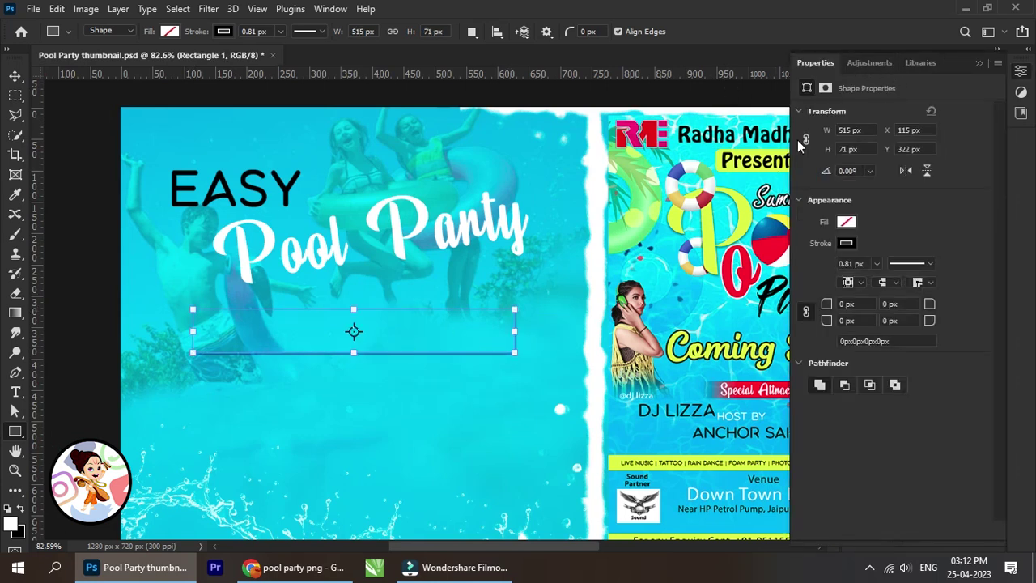
left_click(845, 242)
left_click(875, 264)
Step: Fill the bar light yellow and bring up the Layers panel
left_click(844, 221)
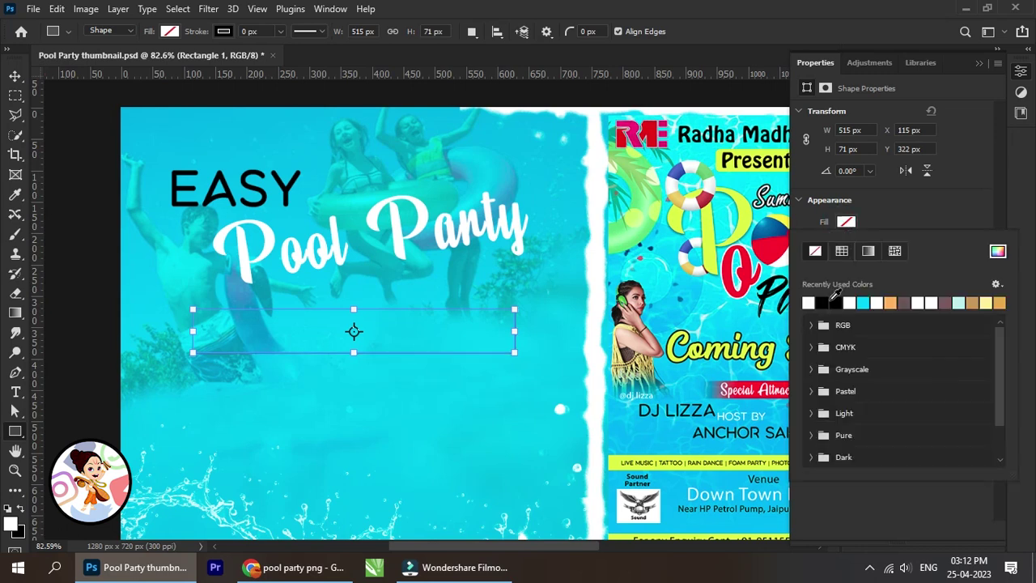
left_click(979, 302)
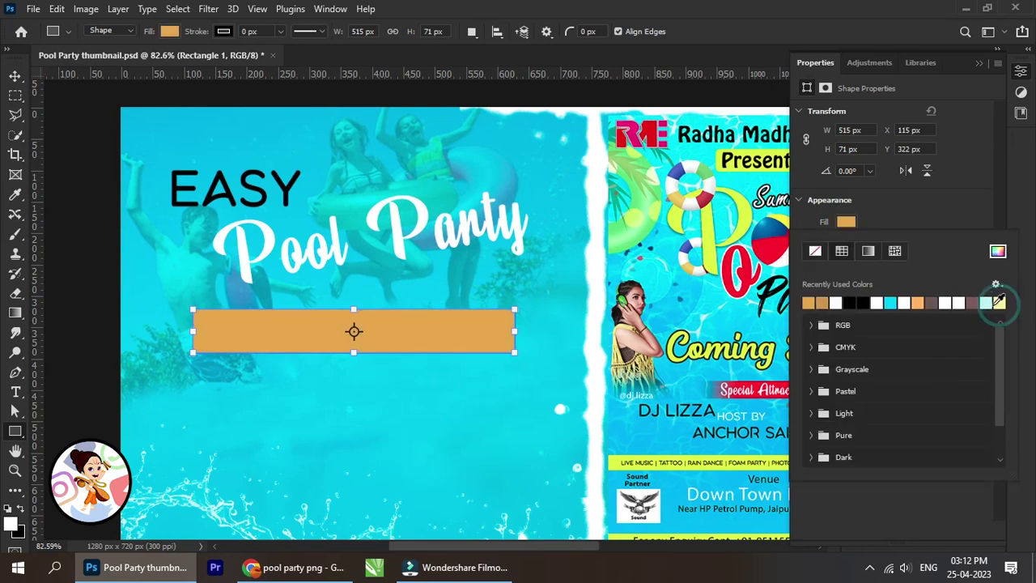
left_click(816, 301)
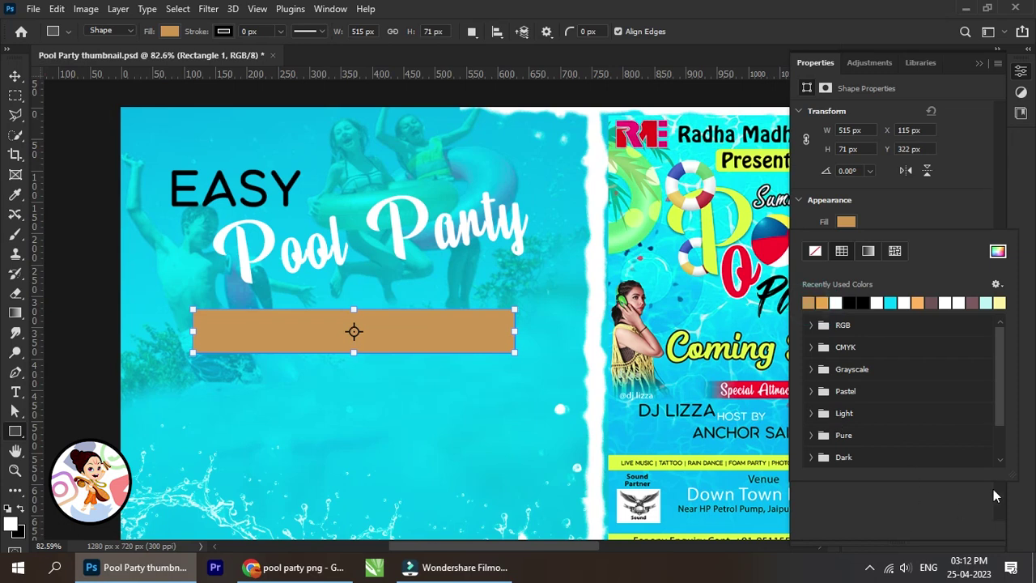
left_click(999, 302)
left_click(15, 75)
left_click_drag(419, 313, 382, 314)
left_click(870, 62)
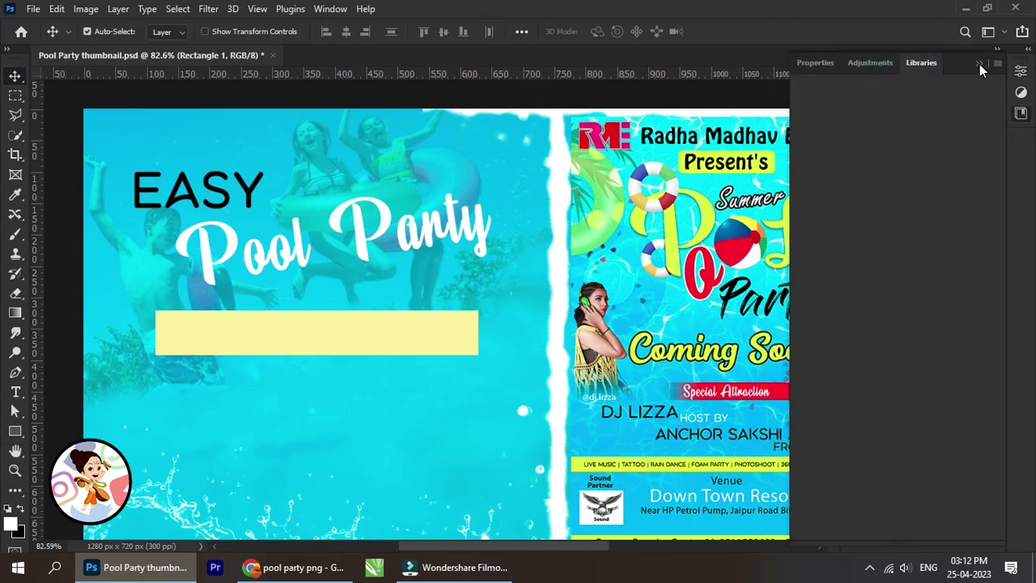
left_click(979, 62)
left_click(886, 63)
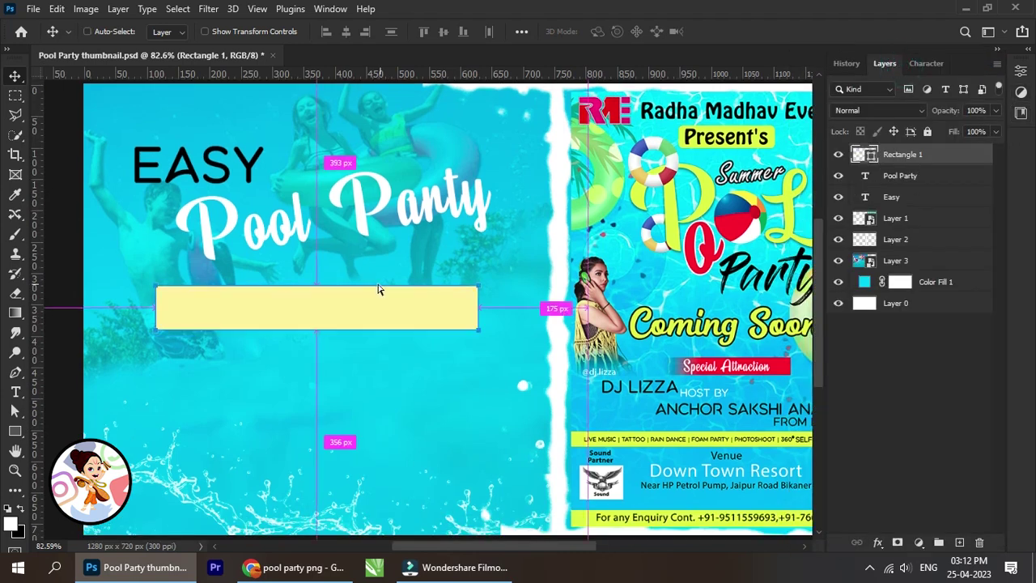
Step: Try slanting, rotating and skewing the yellow bar, keep it a shape, and move it up over Pool Party
key("ctrl+t")
left_click_drag(478, 286, 483, 247)
key("ctrl+z")
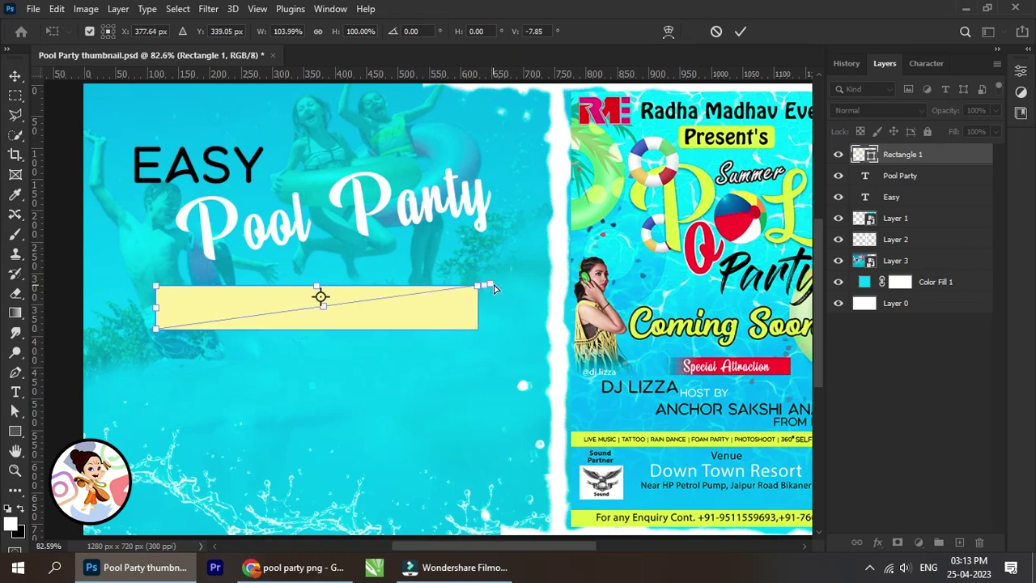
right_click(460, 314)
left_click(517, 278)
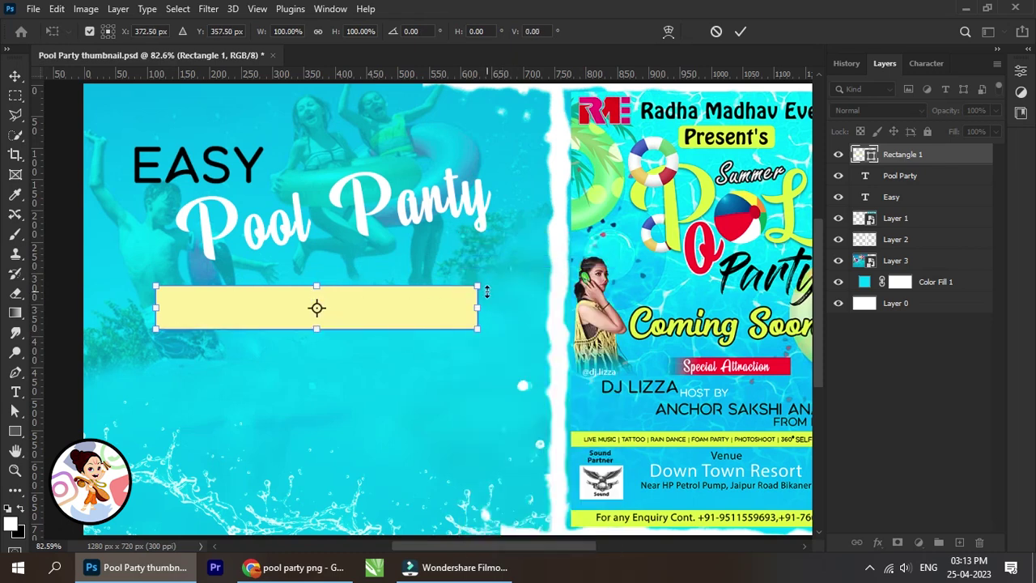
mouse_move(478, 288)
left_mouse_down()
mouse_move(457, 287)
mouse_move(490, 274)
left_mouse_up()
right_click(457, 287)
left_click(520, 293)
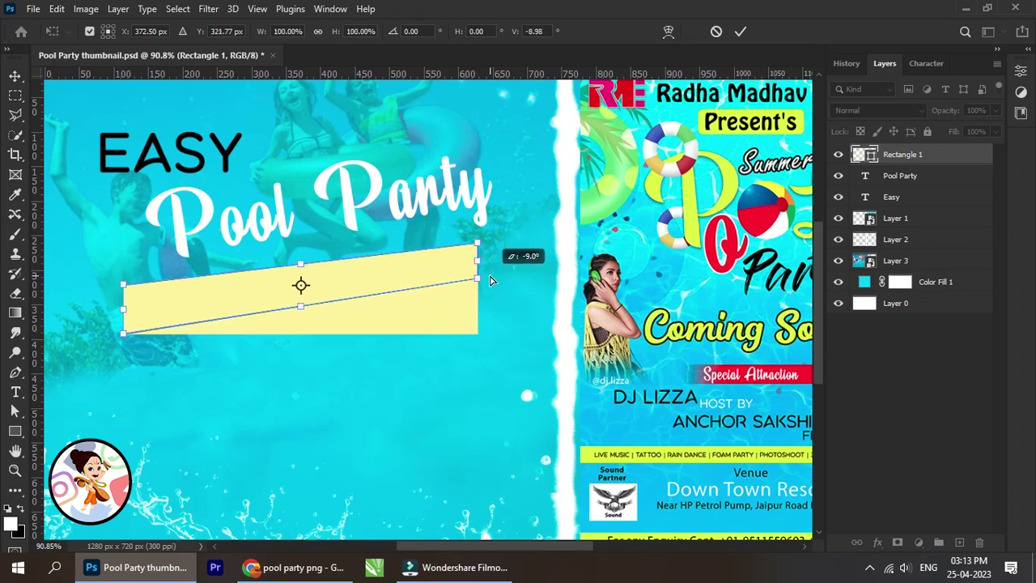
key("v")
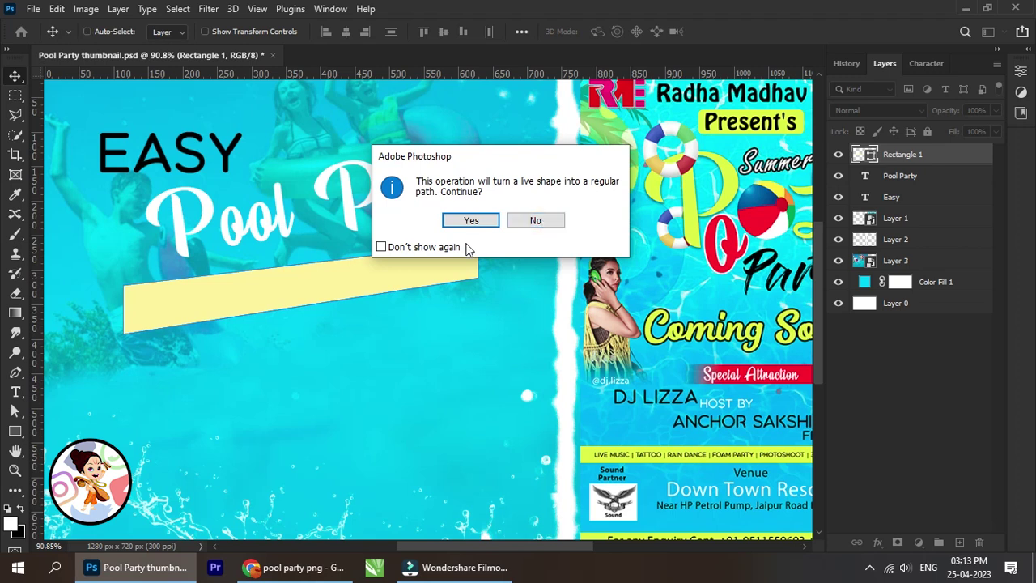
left_click(536, 221)
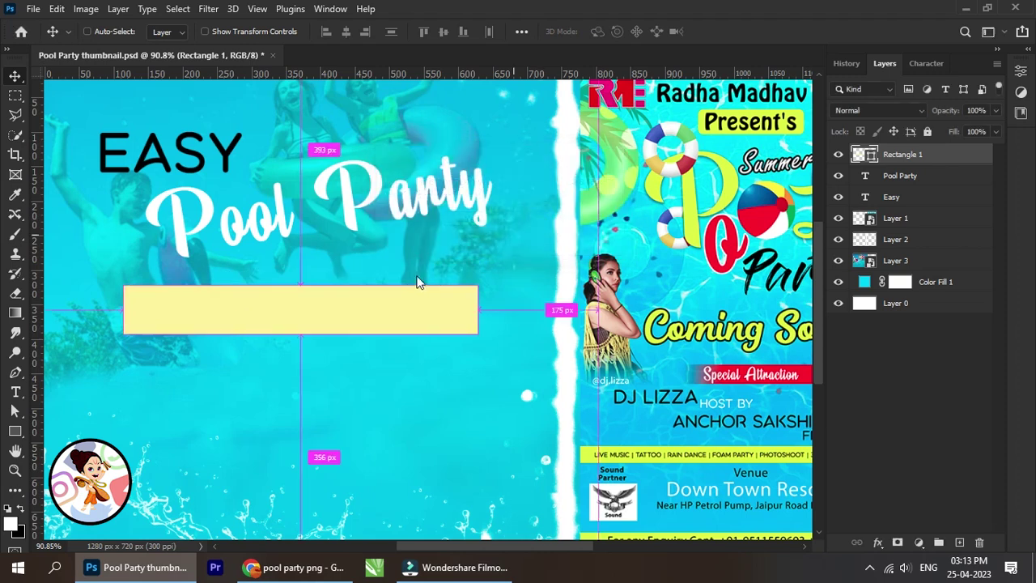
mouse_move(296, 296)
left_mouse_down()
mouse_move(364, 320)
mouse_move(363, 261)
left_mouse_up()
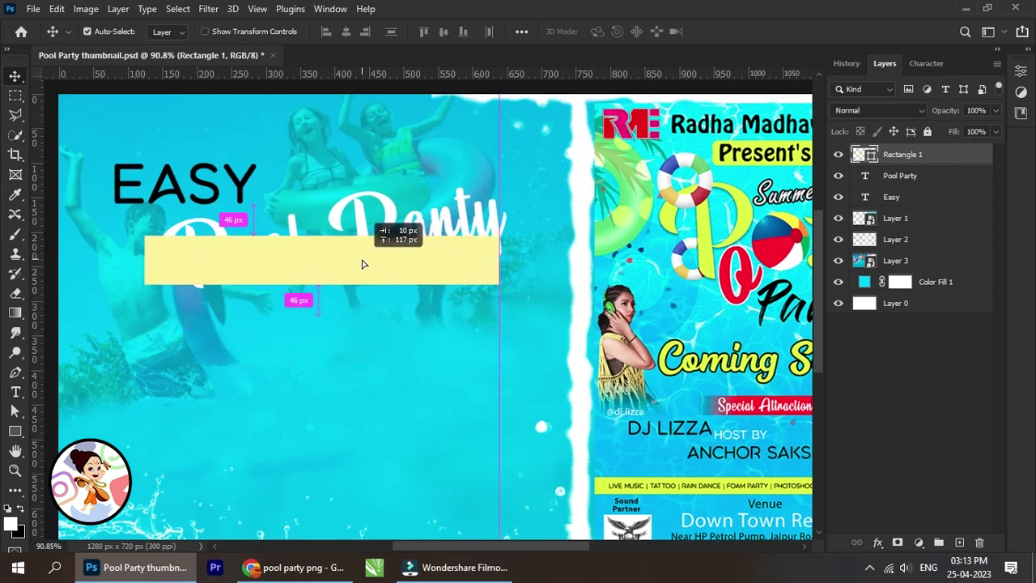
Step: Rotate the bar about -9°, enlarge it, thin its right end, and stack Pool Party above it
key("ctrl+t")
left_click_drag(508, 258, 508, 228)
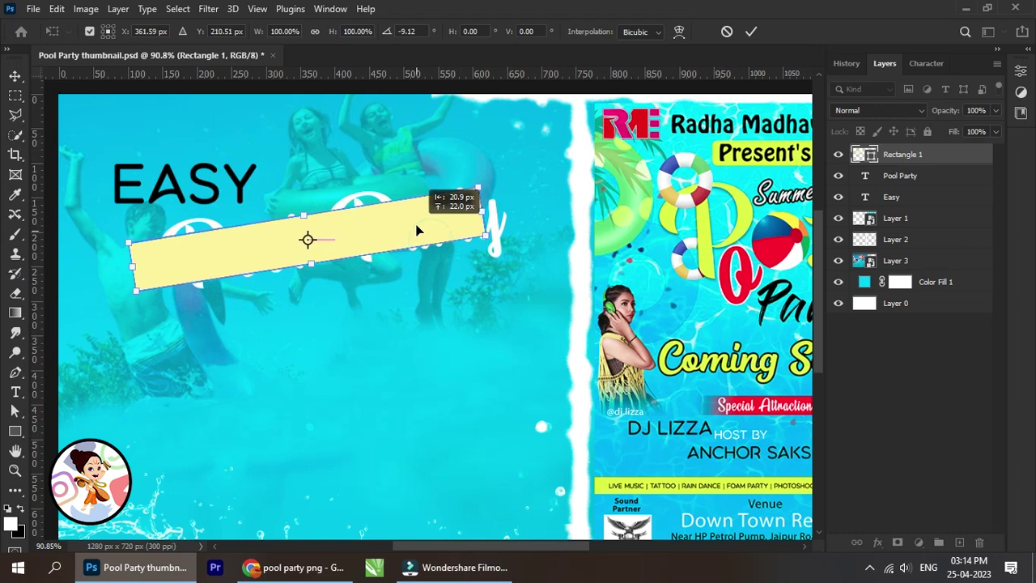
left_click_drag(316, 260, 314, 289)
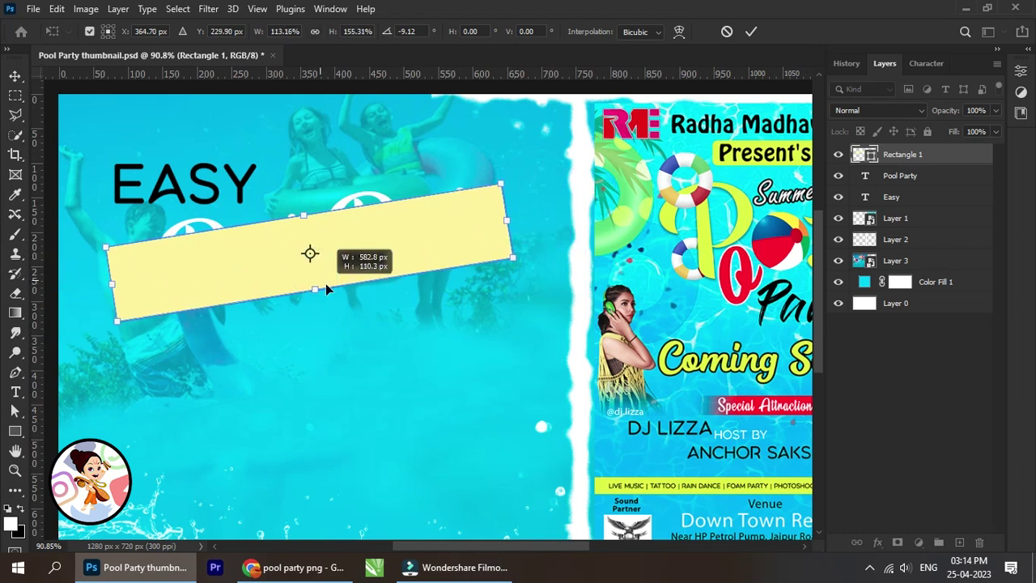
left_click_drag(303, 216, 301, 203)
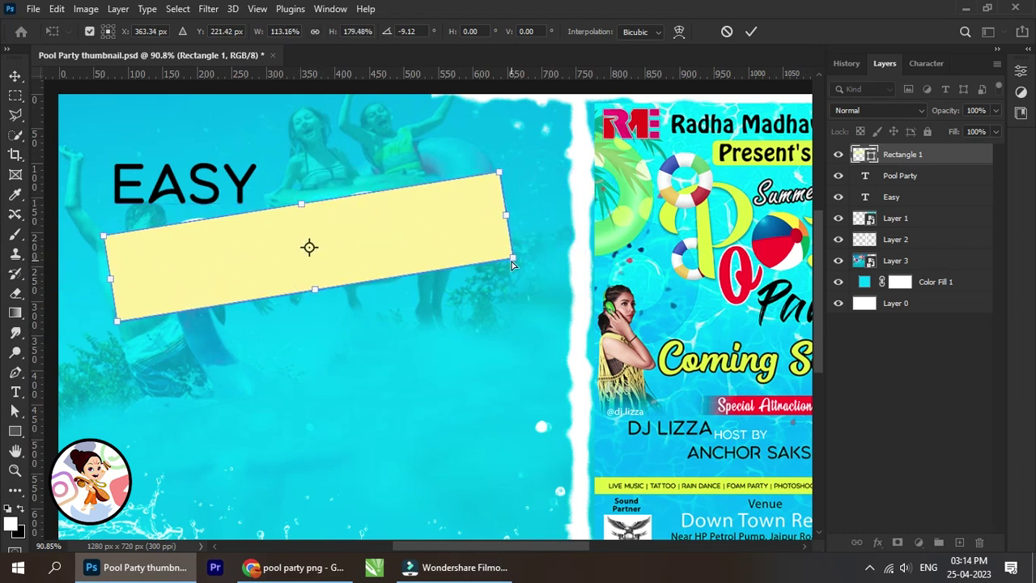
left_click_drag(511, 262, 506, 209)
left_click(748, 31)
left_click_drag(893, 182, 872, 161)
left_click_drag(411, 196, 521, 229)
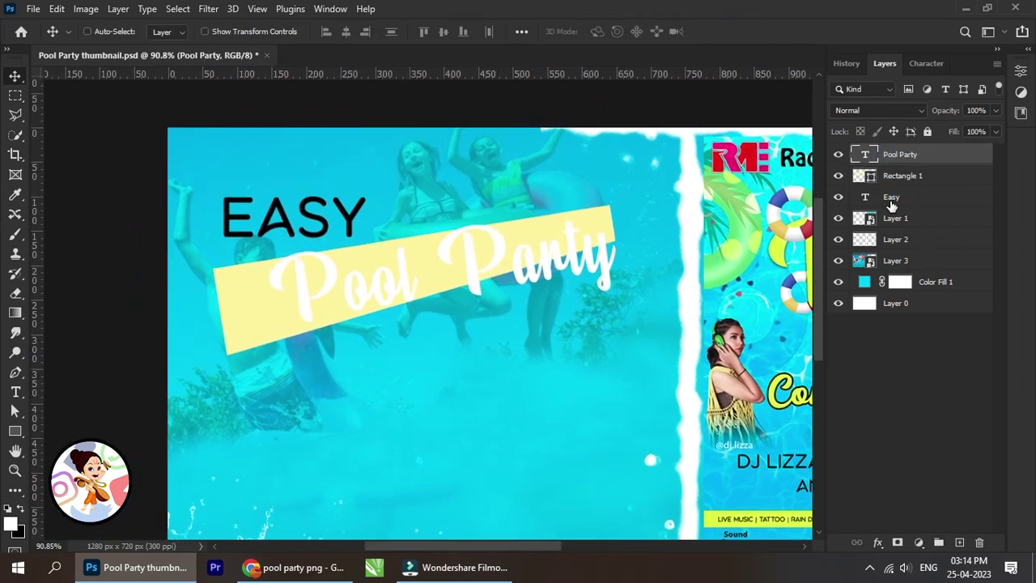
Step: Duplicate Pool Party, rasterize the copy, and tilt it to match the bar
key("ctrl+j")
right_click(926, 162)
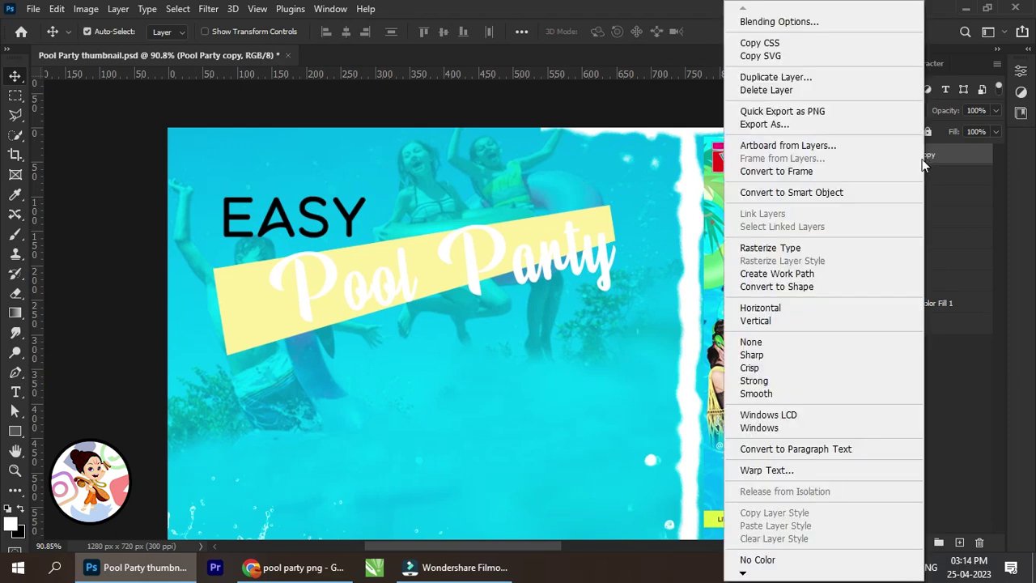
left_click(845, 245)
key("ctrl+t")
key("ctrl+plus")
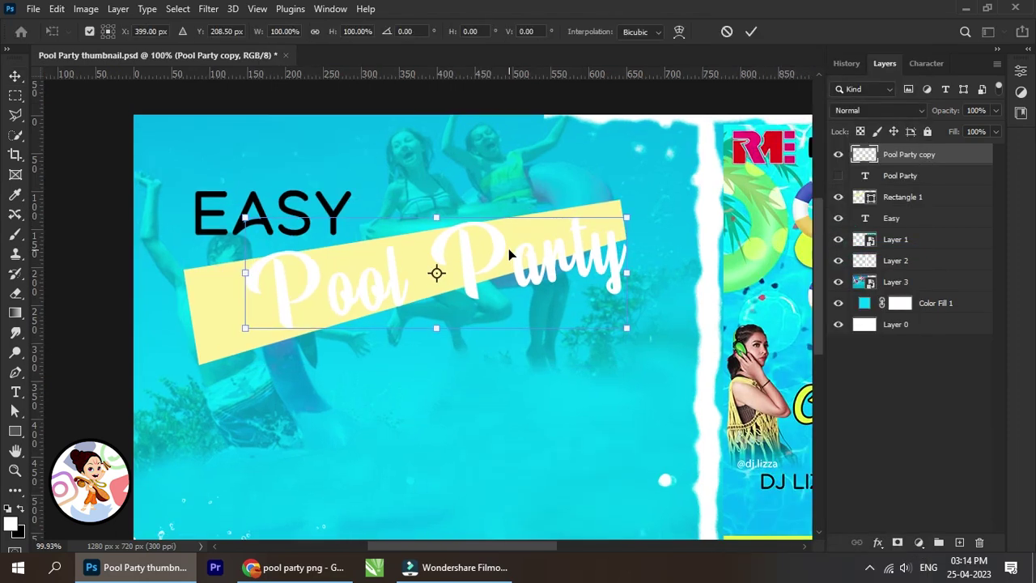
mouse_move(680, 270)
left_mouse_down()
mouse_move(613, 297)
mouse_move(617, 262)
mouse_move(560, 236)
mouse_move(592, 244)
left_mouse_up()
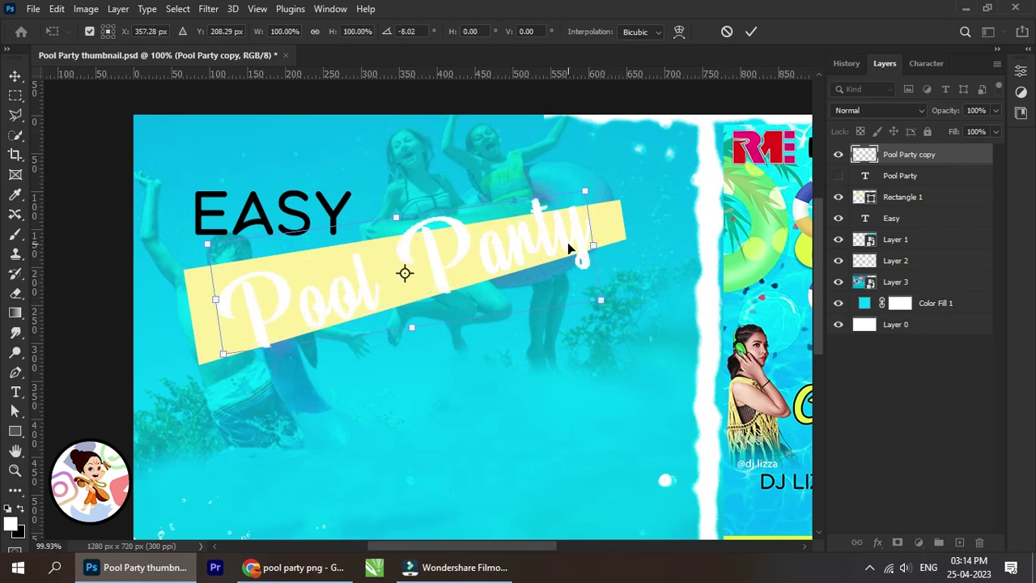
Step: Distort the Pool Party copy so its right end tapers up along the slanted bar
right_click(568, 243)
left_click(624, 275)
right_click(576, 256)
left_click(587, 261)
right_click(553, 253)
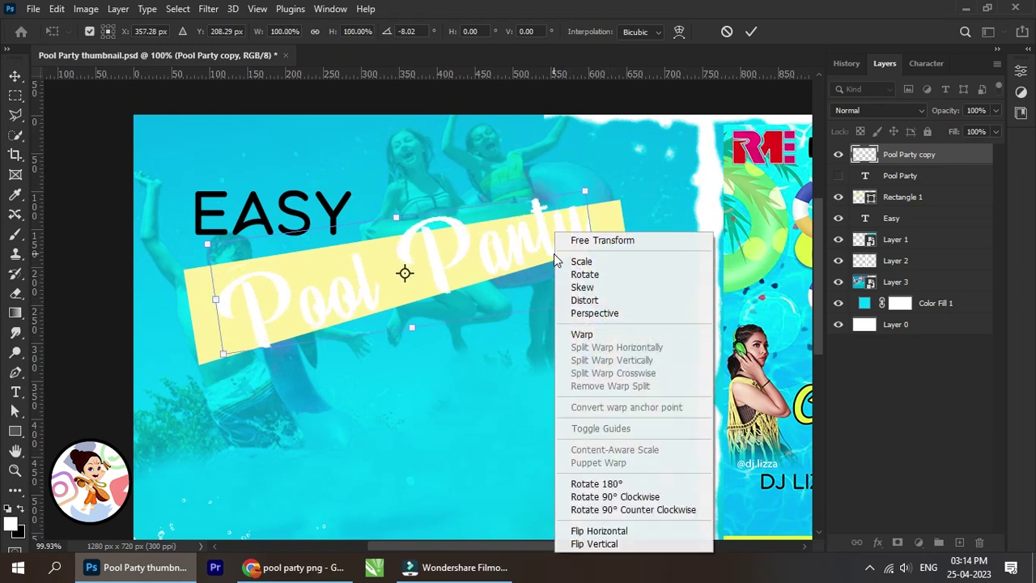
left_click(608, 300)
mouse_move(602, 303)
left_mouse_down()
mouse_move(623, 241)
mouse_move(498, 282)
mouse_move(631, 238)
left_mouse_up()
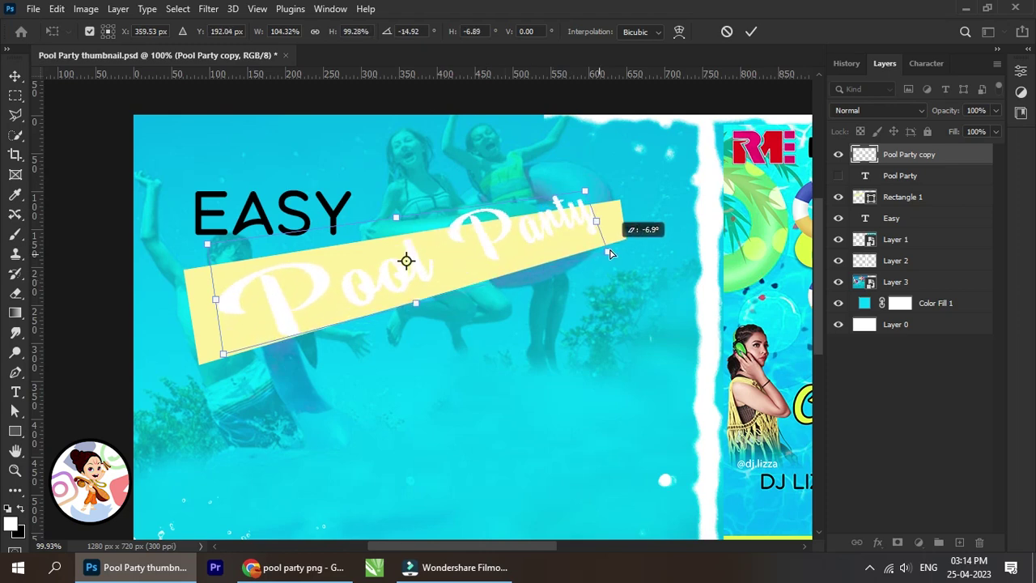
mouse_move(631, 239)
left_mouse_down()
mouse_move(605, 224)
mouse_move(623, 236)
left_mouse_up()
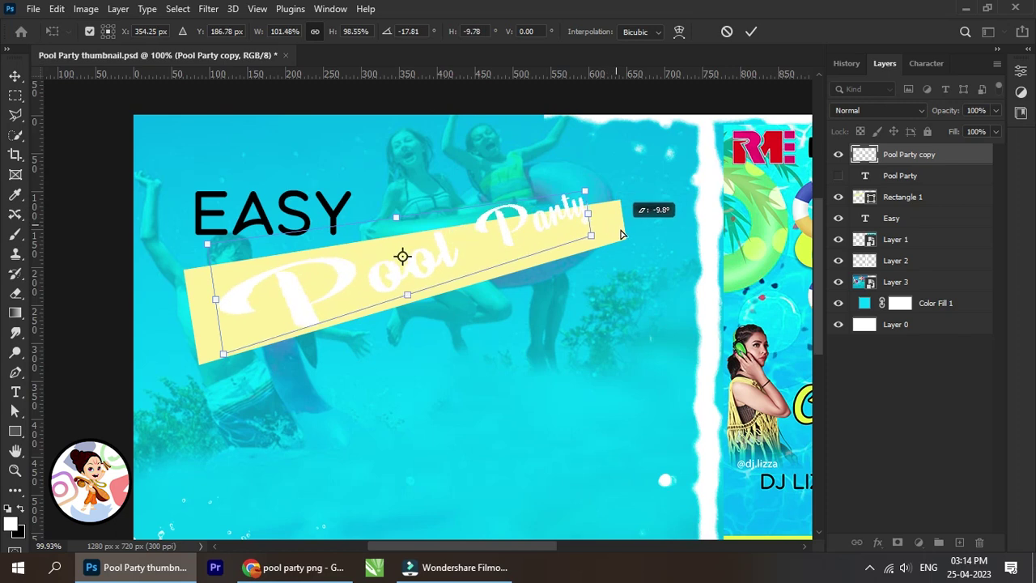
left_click(752, 35)
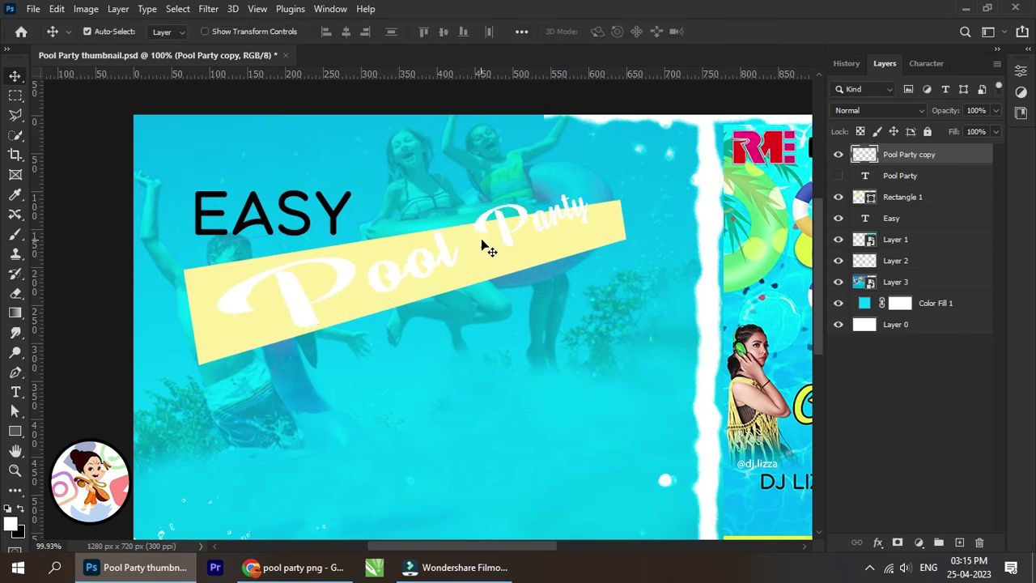
Step: Nudge the Pool Party copy left and down and rotate it about 5°
left_click_drag(518, 235, 497, 240)
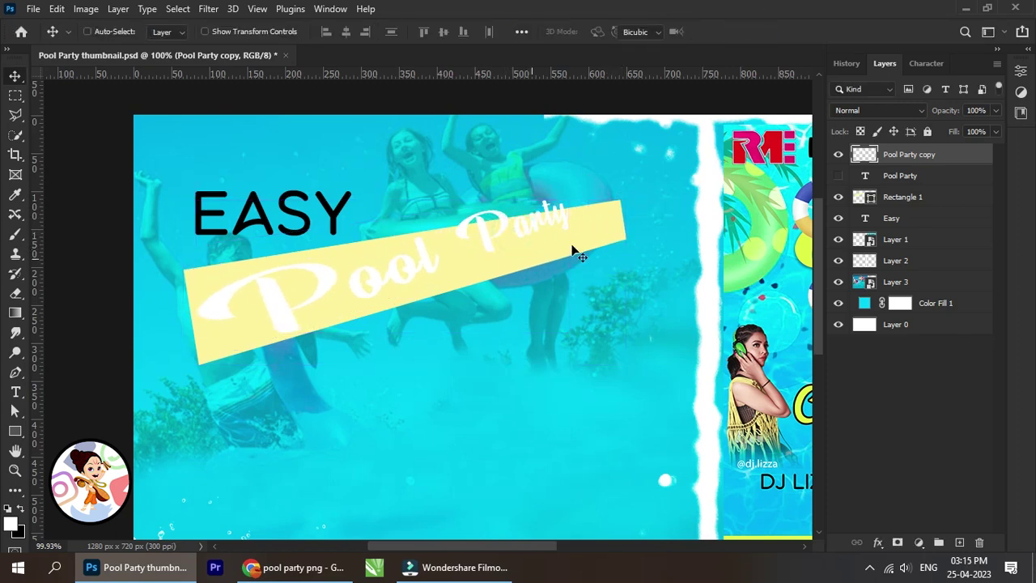
key("ctrl+t")
left_click_drag(596, 207, 605, 223)
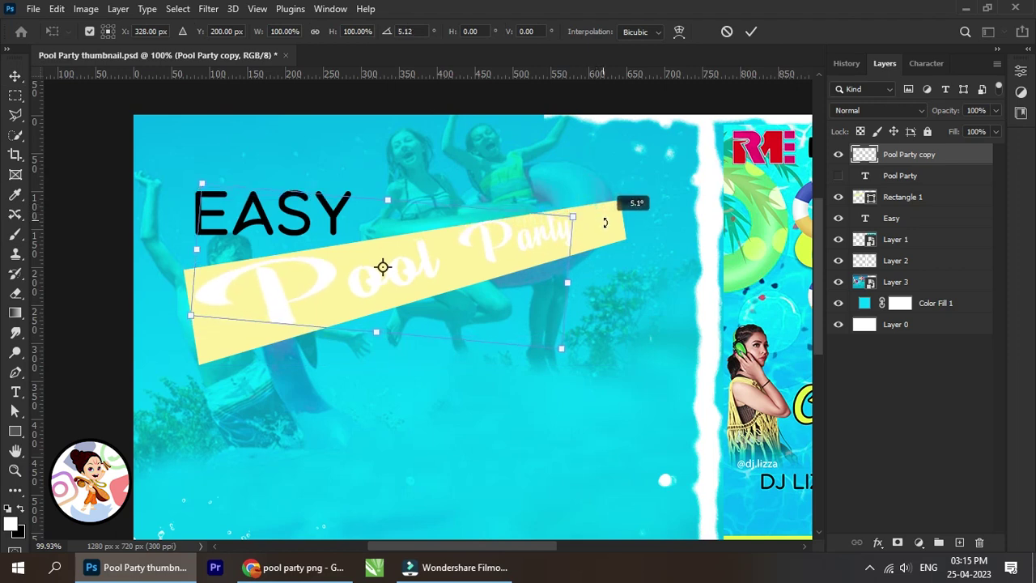
Step: Commit the rotated Pool Party copy and add a Color Overlay effect
left_click(751, 32)
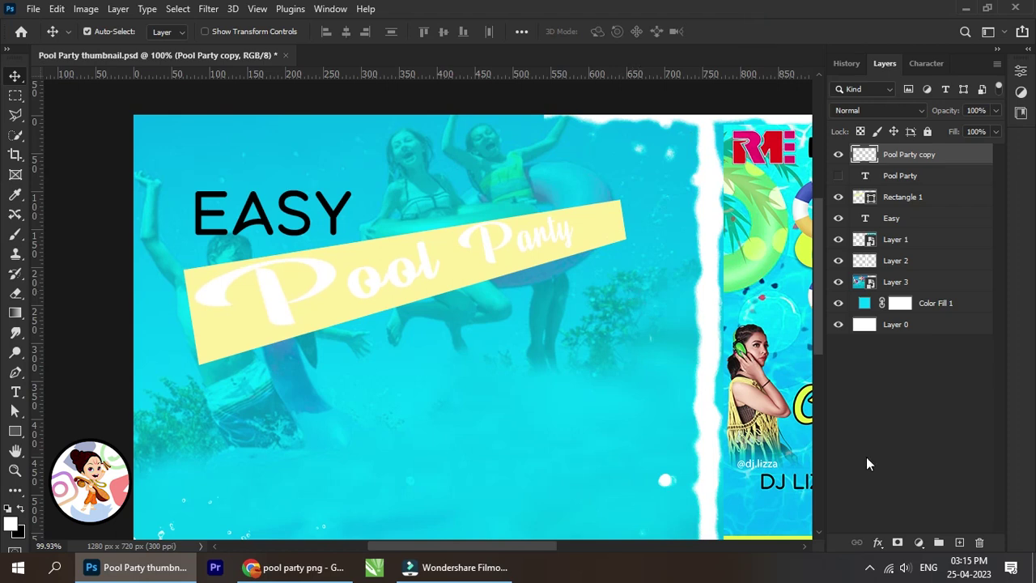
left_click(877, 548)
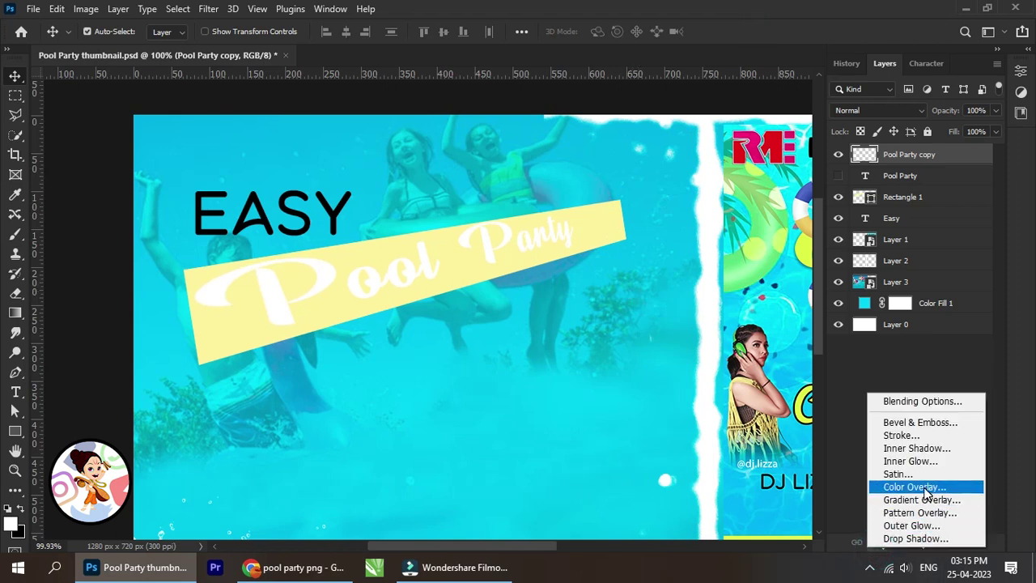
left_click(923, 487)
mouse_move(678, 181)
left_mouse_down()
mouse_move(905, 266)
mouse_move(783, 306)
left_mouse_up()
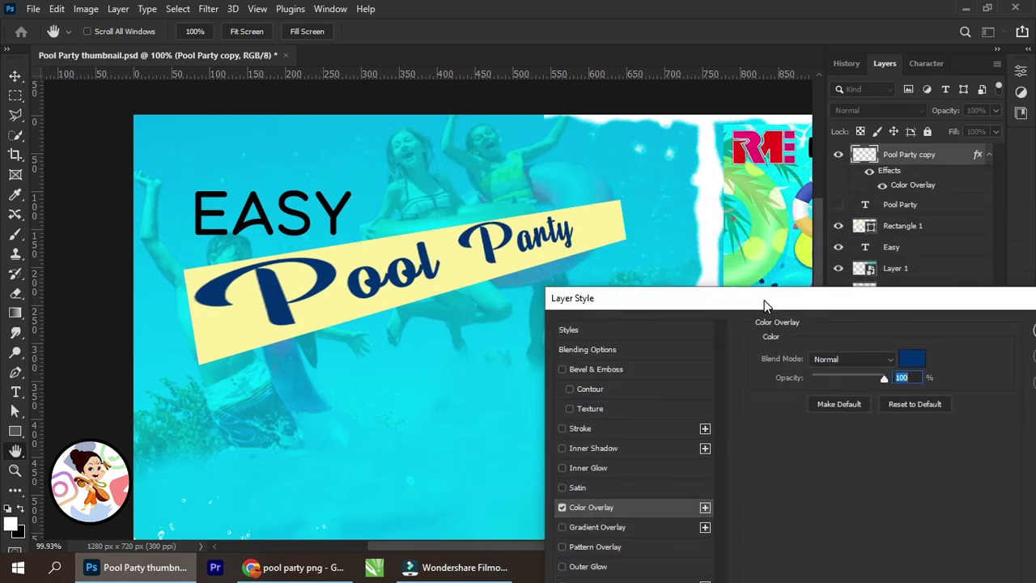
Step: Sample the poster logo's red (#db1000) as the overlay colour and apply it
left_click(912, 361)
left_click(778, 144)
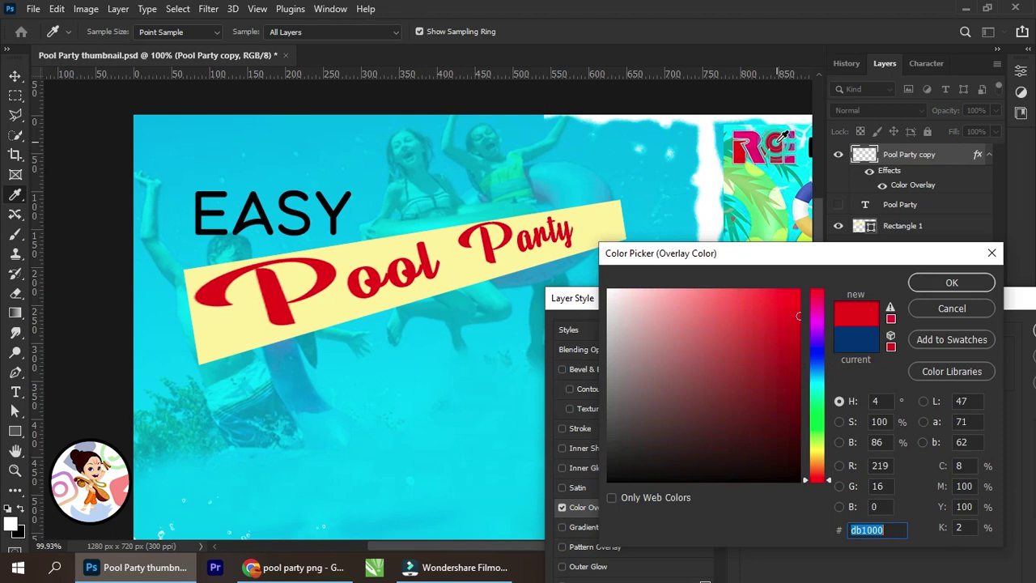
left_click(955, 285)
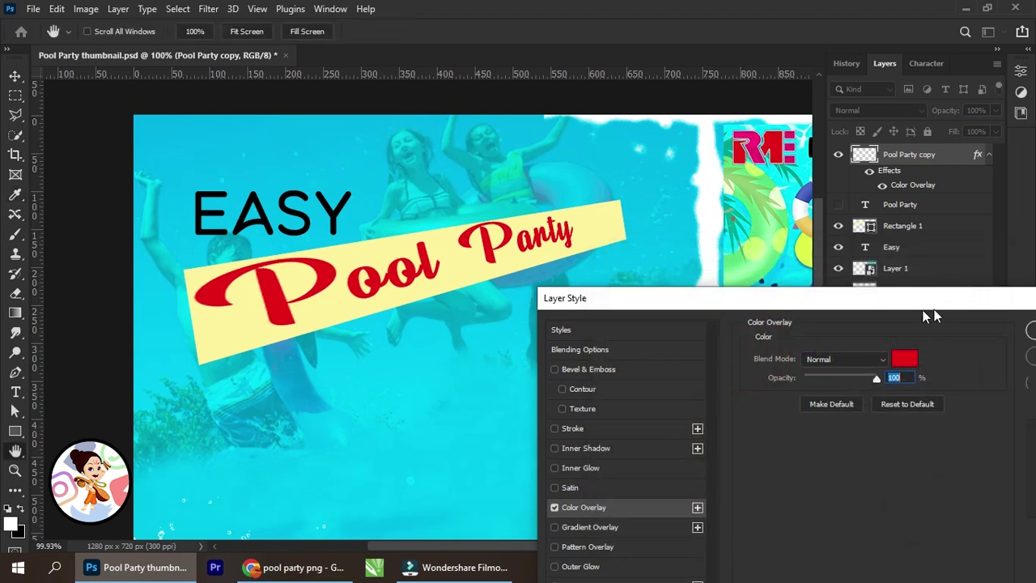
left_click_drag(930, 299, 752, 303)
left_click(860, 336)
scroll(513, 271, "up", 2)
scroll(514, 271, "down", 2)
left_click_drag(405, 296, 479, 282)
Step: Select the EASY layer, tilt it counterclockwise, and enlarge it to about 115%
scroll(479, 282, "down", 2)
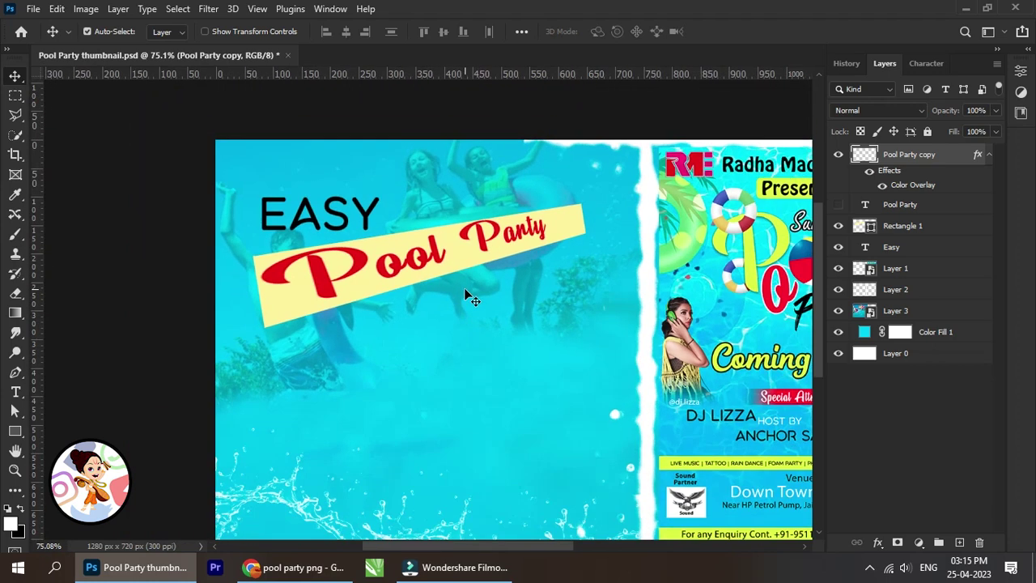
scroll(476, 290, "down", 1)
scroll(474, 296, "down", 1)
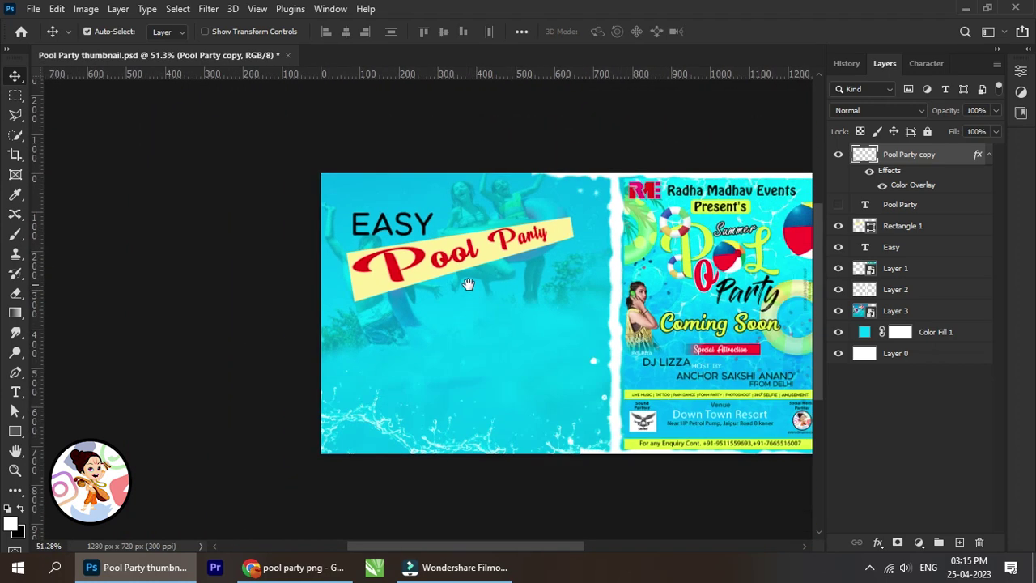
scroll(467, 283, "up", 2)
scroll(420, 235, "up", 1)
right_click(405, 201)
left_click(419, 196)
scroll(414, 190, "up", 1)
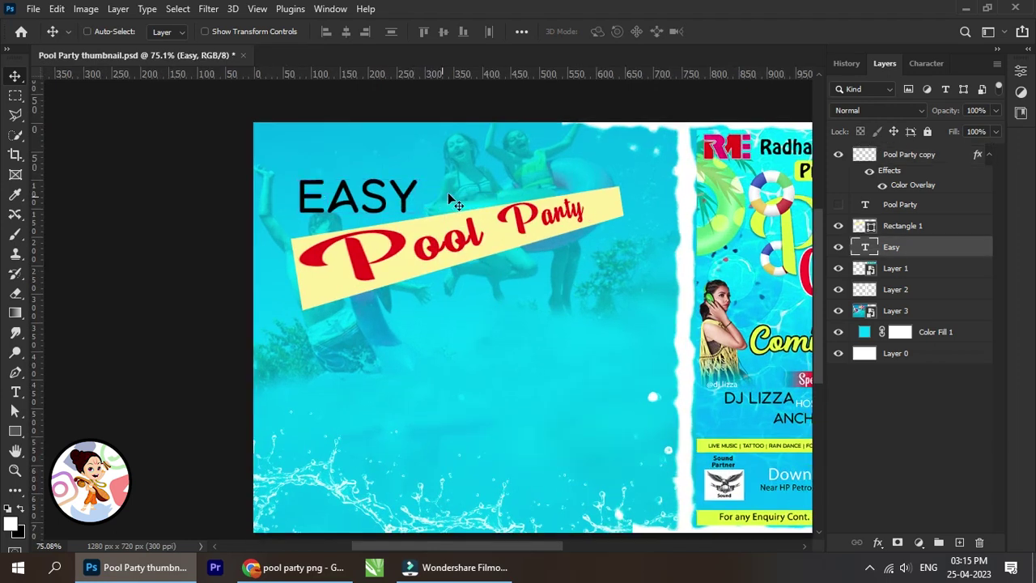
key("ctrl+t")
left_click_drag(448, 192, 458, 149)
left_click_drag(421, 213, 441, 218)
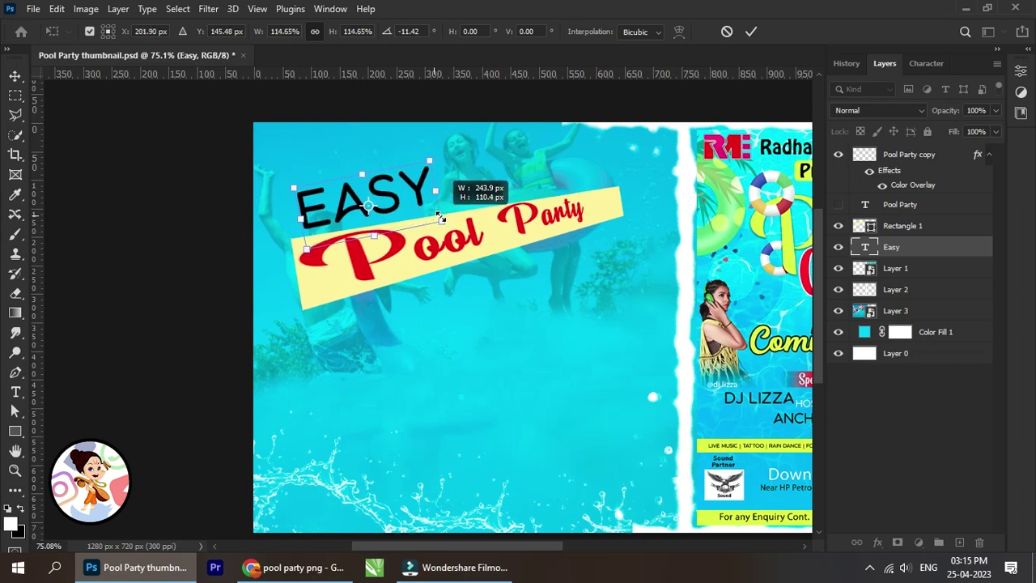
left_click(749, 33)
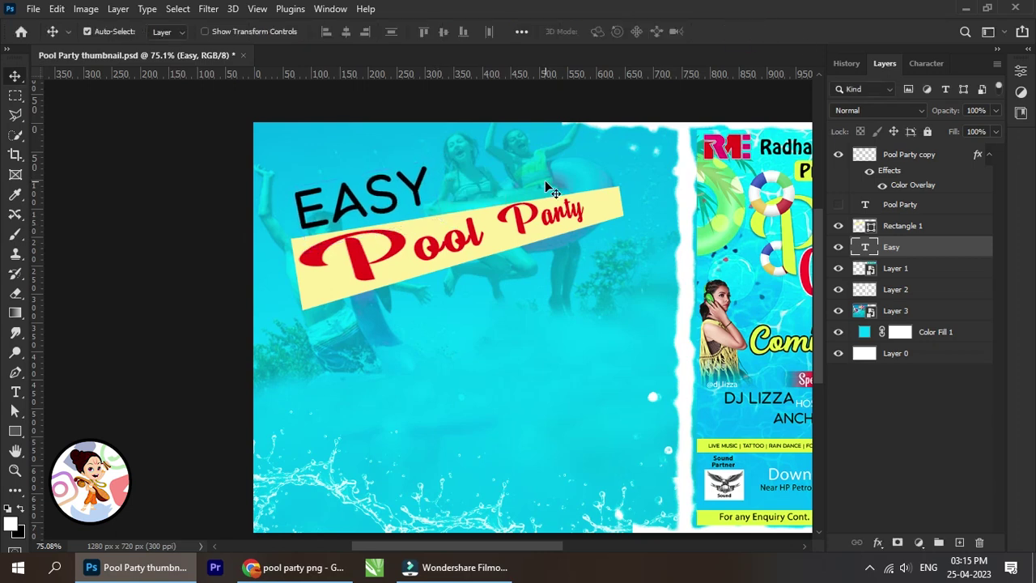
Step: Nudge EASY right and fine-tune its rotation to about 3.4°
key("shift+Right")
key("shift+Right")
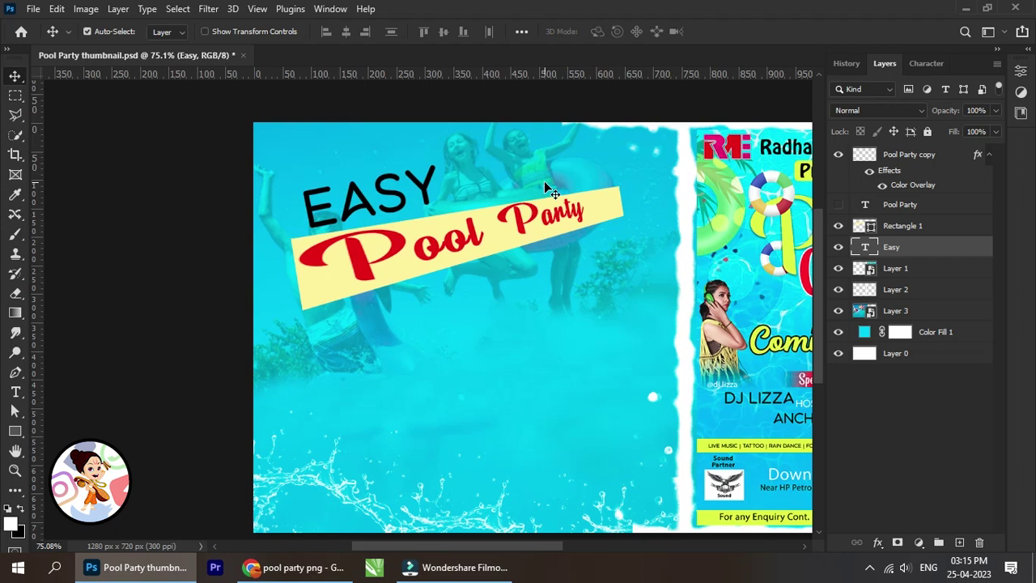
key("ctrl+t")
left_click_drag(553, 146, 557, 154)
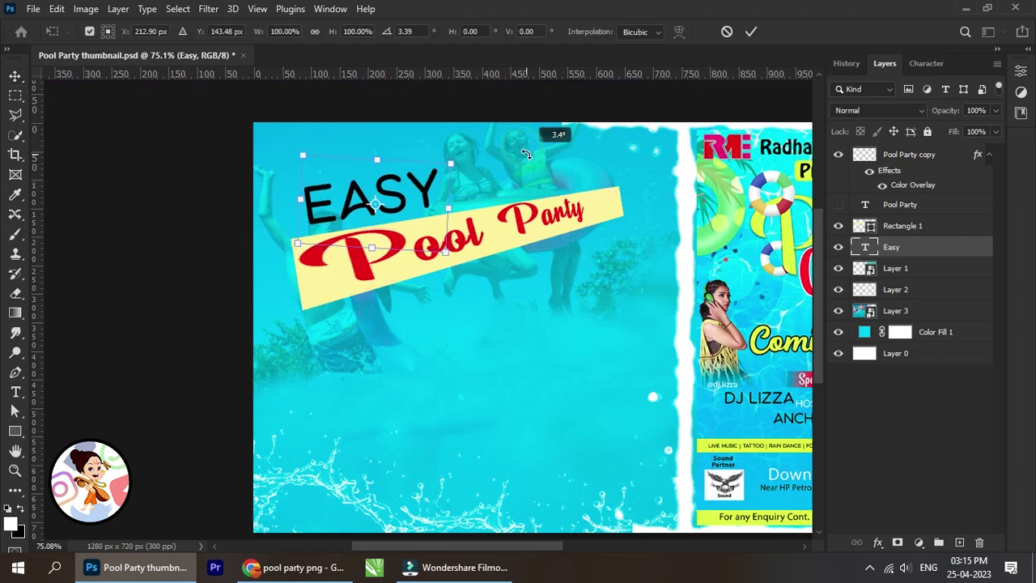
left_click(751, 32)
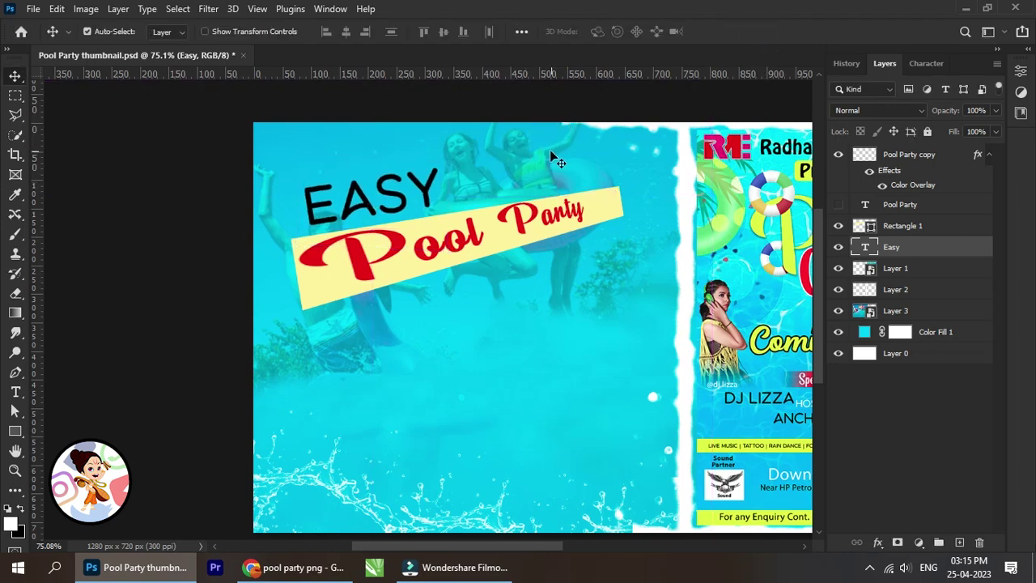
scroll(502, 257, "down", 2)
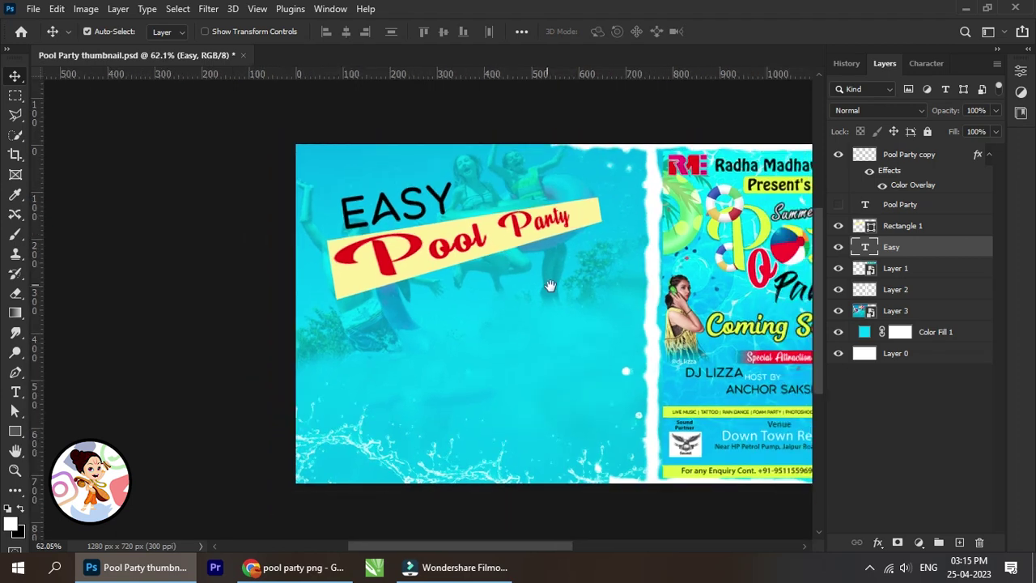
left_click_drag(491, 267, 490, 275)
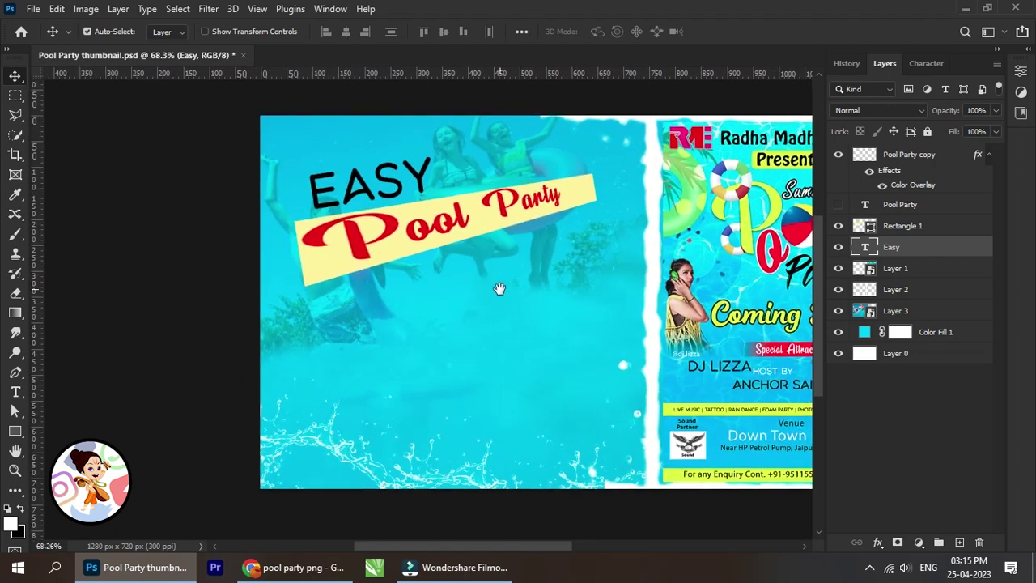
mouse_move(499, 289)
left_mouse_down()
mouse_move(460, 277)
mouse_move(479, 280)
left_mouse_up()
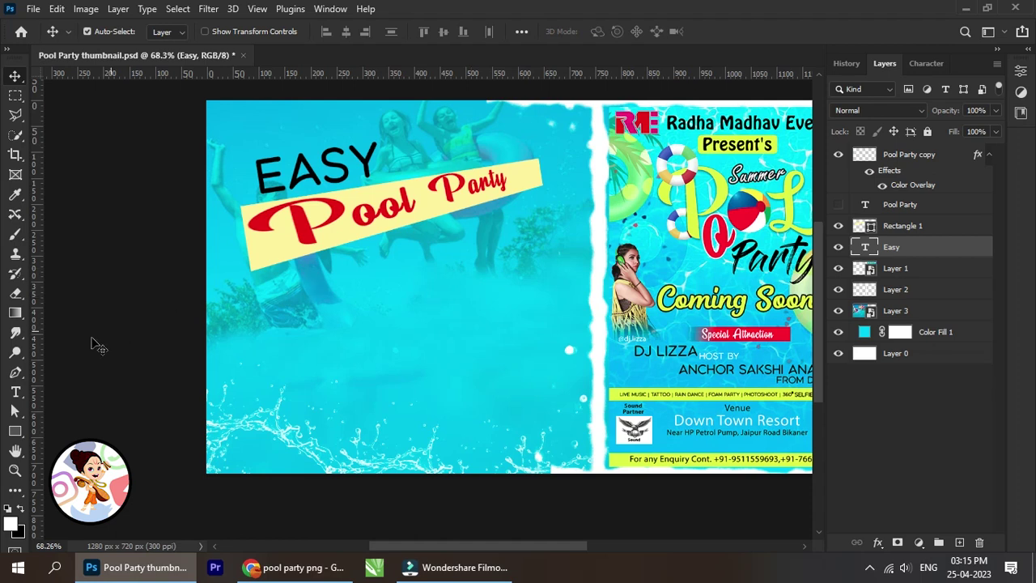
Step: Add a 'SOCIAL MEDIA DESIGN' text line below the Pool Party banner and fit it on canvas
left_click(16, 393)
left_click(343, 343)
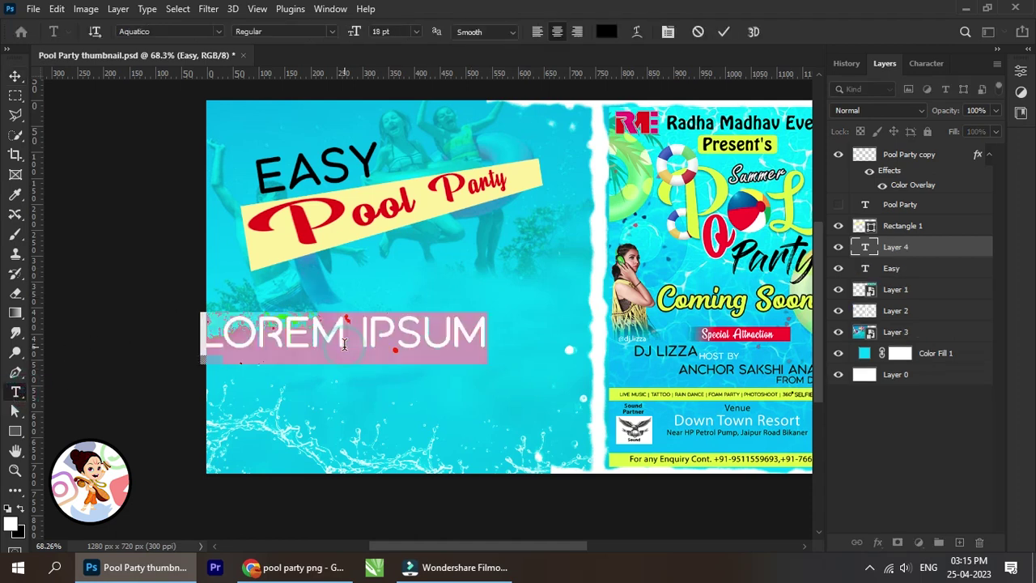
type("SO")
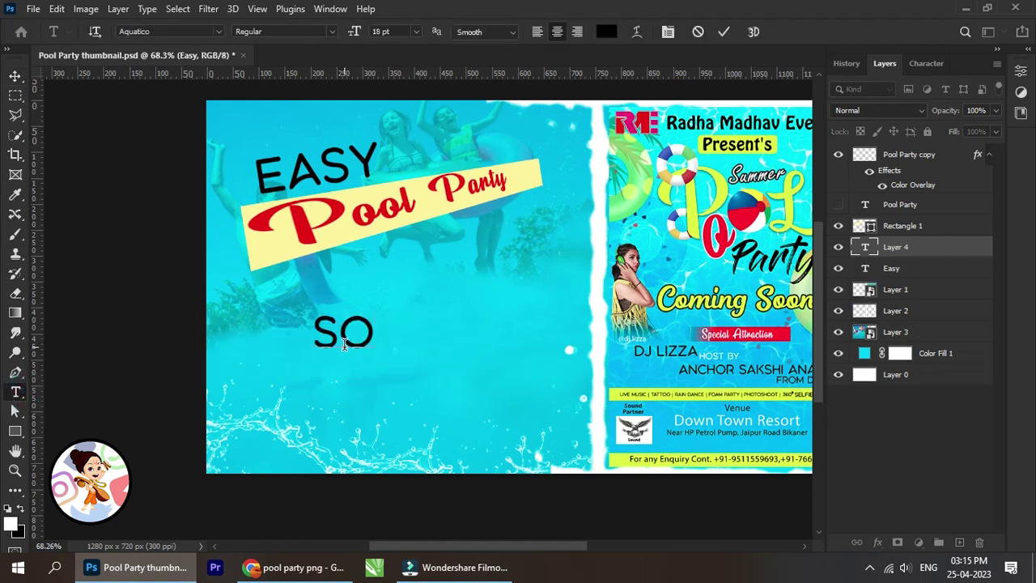
type("CIAL")
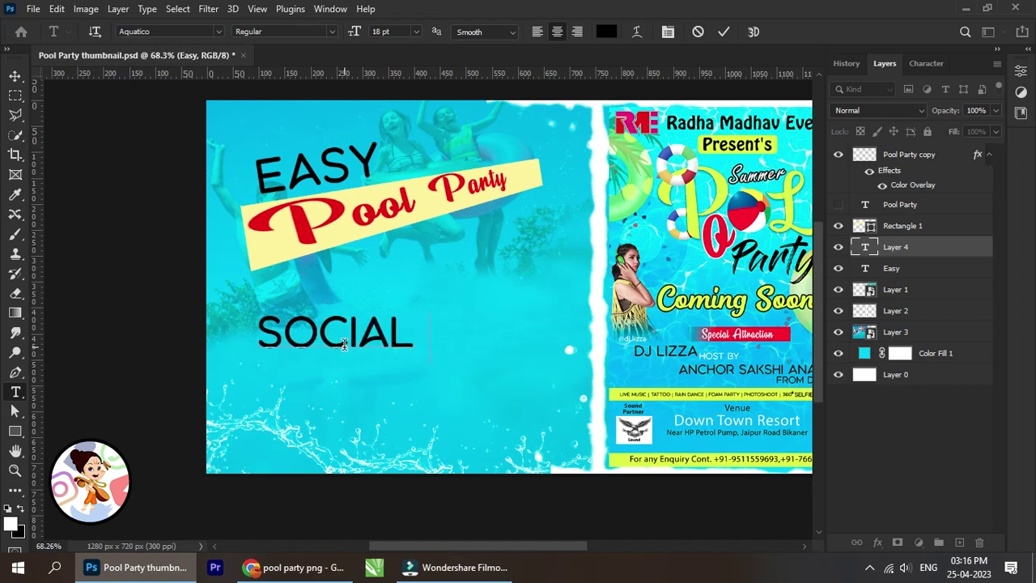
type(" MEDIA")
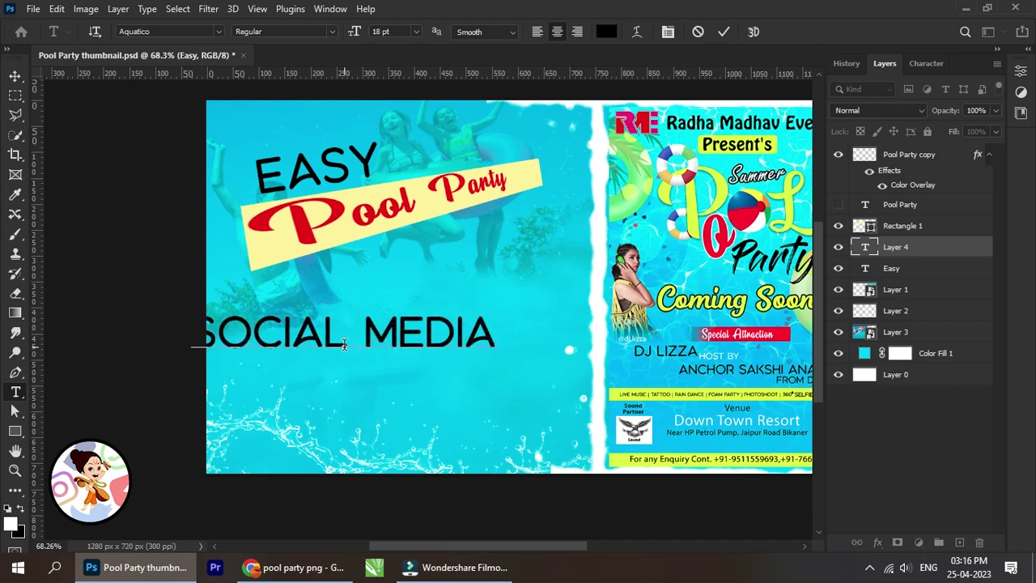
type(" DESIGN")
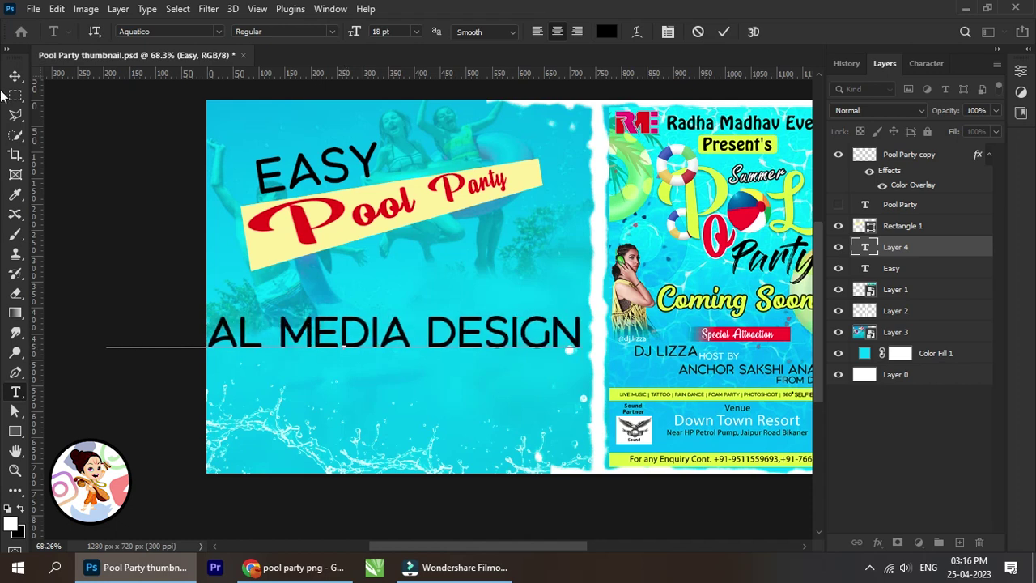
left_click(13, 74)
scroll(362, 324, "up", 1)
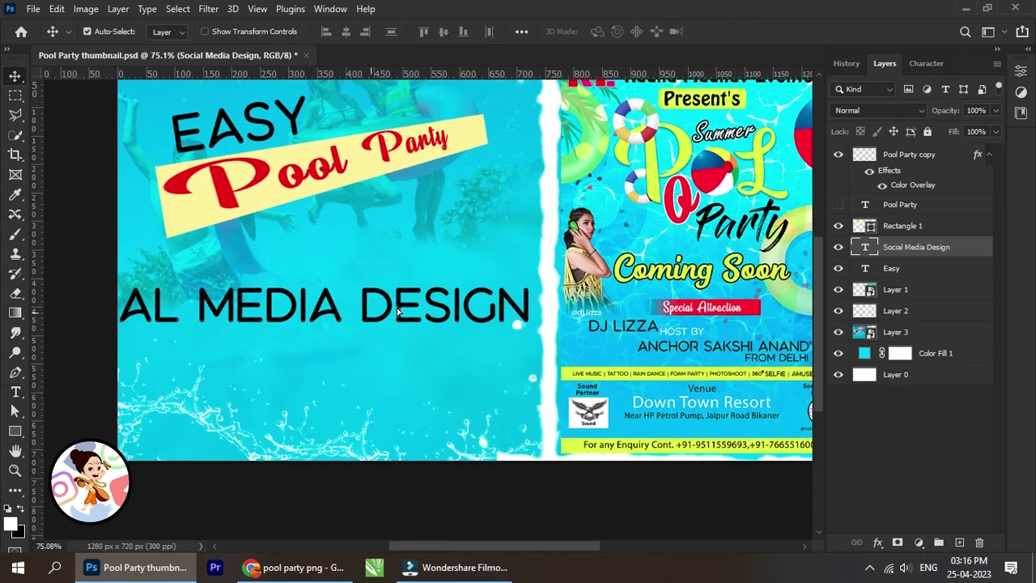
left_click_drag(397, 312, 508, 301)
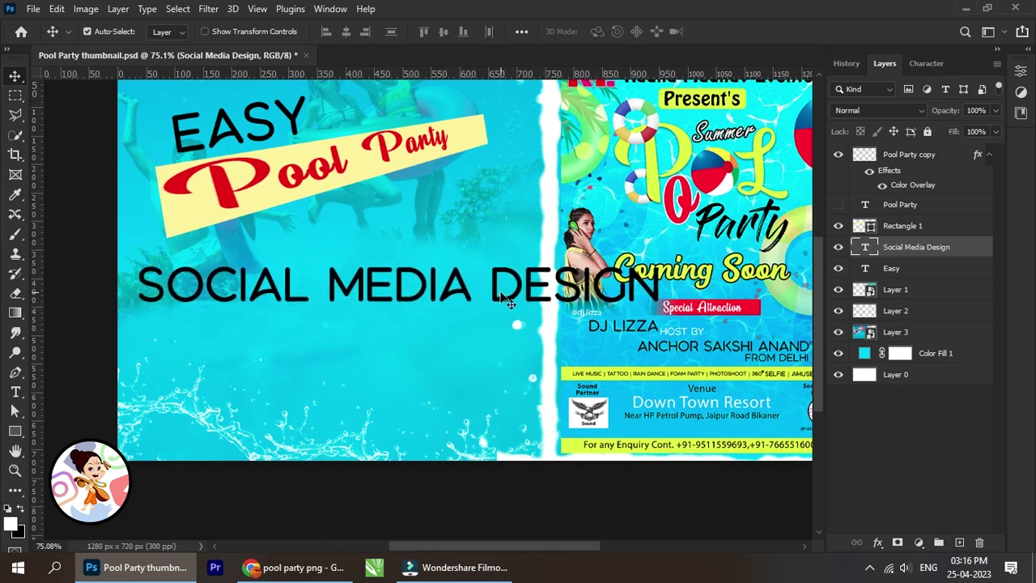
Step: Delete the word DESIGN so the line reads only SOCIAL MEDIA
left_click(17, 392)
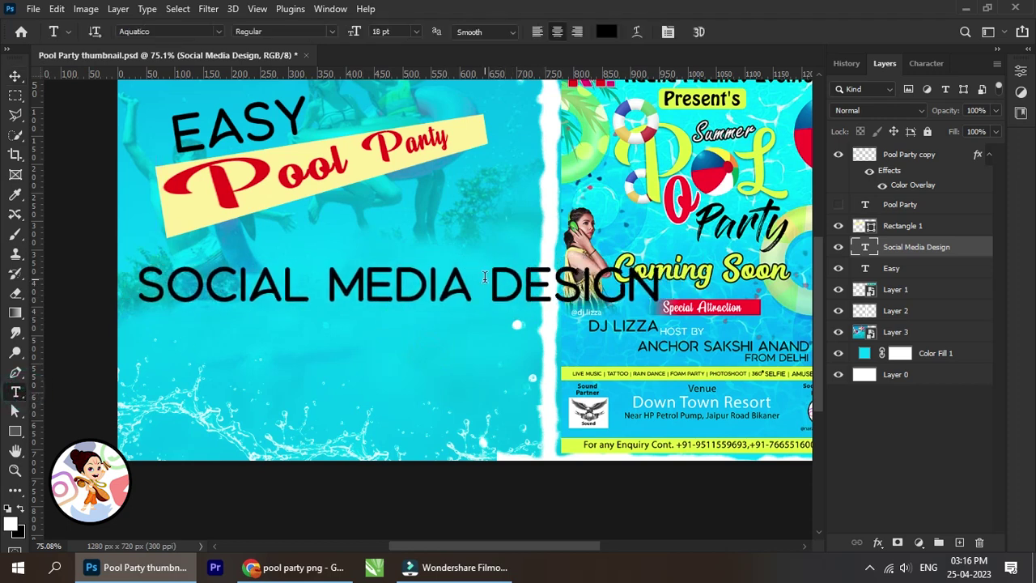
left_click_drag(489, 282, 661, 280)
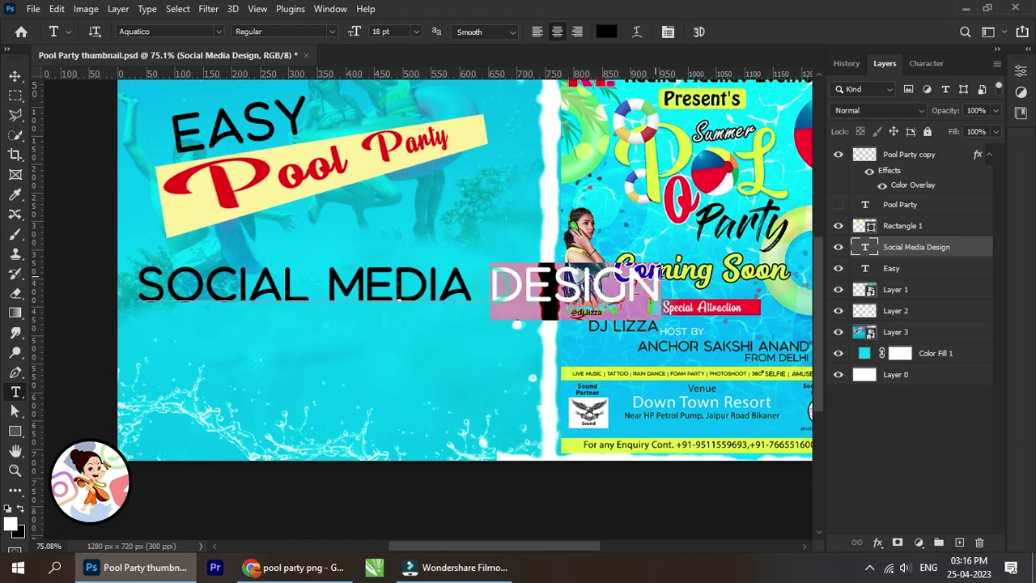
key("BackSpace")
left_click_drag(254, 254, 263, 253)
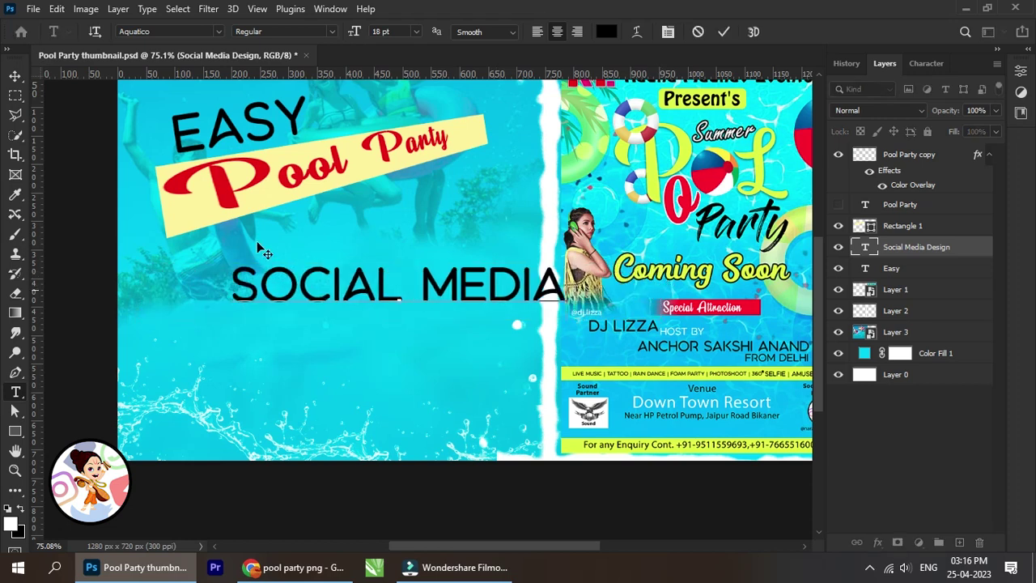
left_click(15, 75)
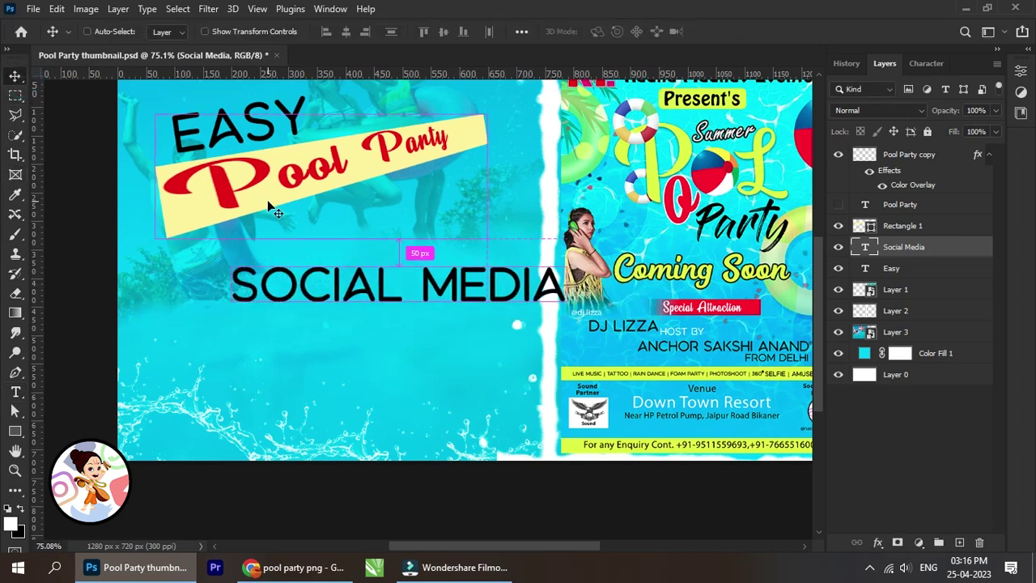
Step: Duplicate the SOCIAL MEDIA layer, move the copy below, and retype it as DESIGN
key("ctrl+j")
left_click_drag(407, 267, 338, 332)
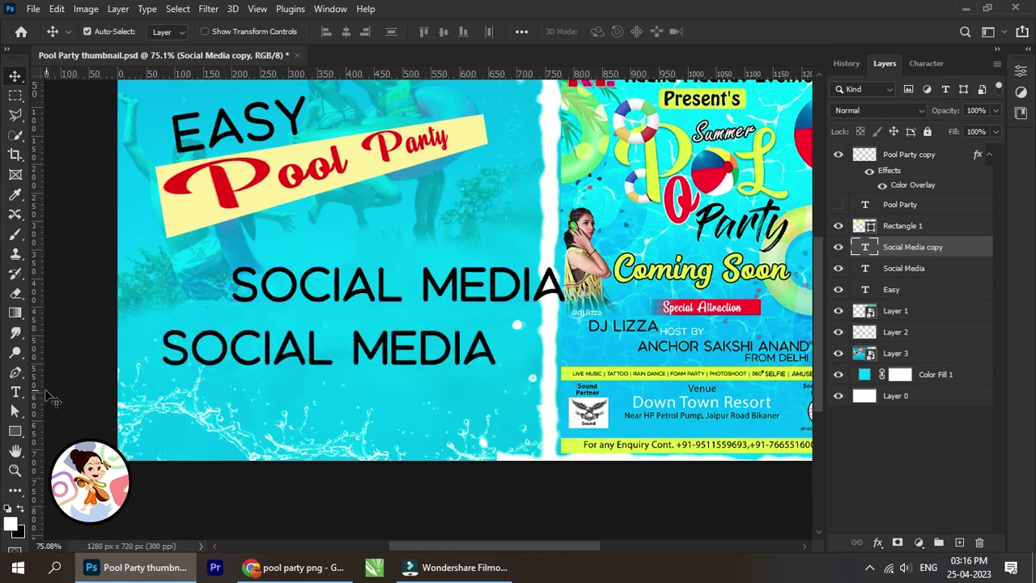
left_click(15, 392)
left_click(383, 362)
key("ctrl+a")
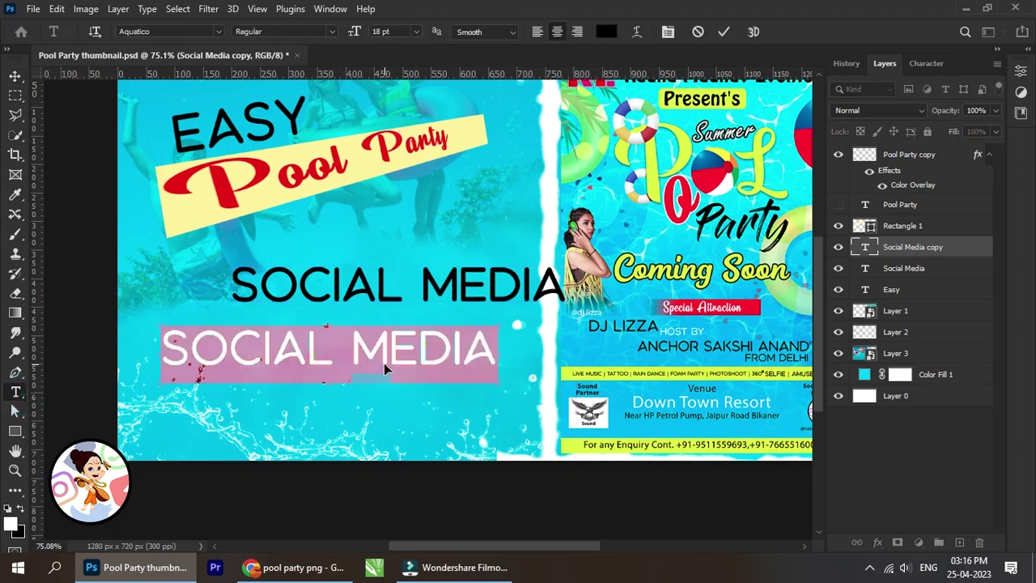
type("DESIGN")
left_click(15, 76)
Step: Centre the SOCIAL MEDIA line above the DESIGN line
scroll(379, 359, "up", 2)
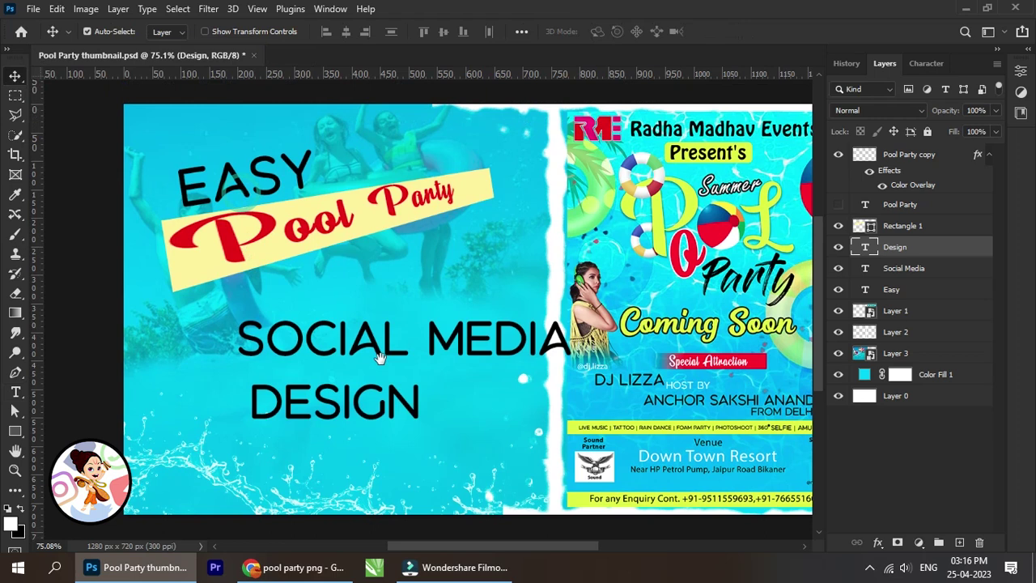
right_click(396, 356)
left_click(413, 359)
mouse_move(477, 356)
left_mouse_down()
mouse_move(407, 344)
mouse_move(360, 303)
left_mouse_up()
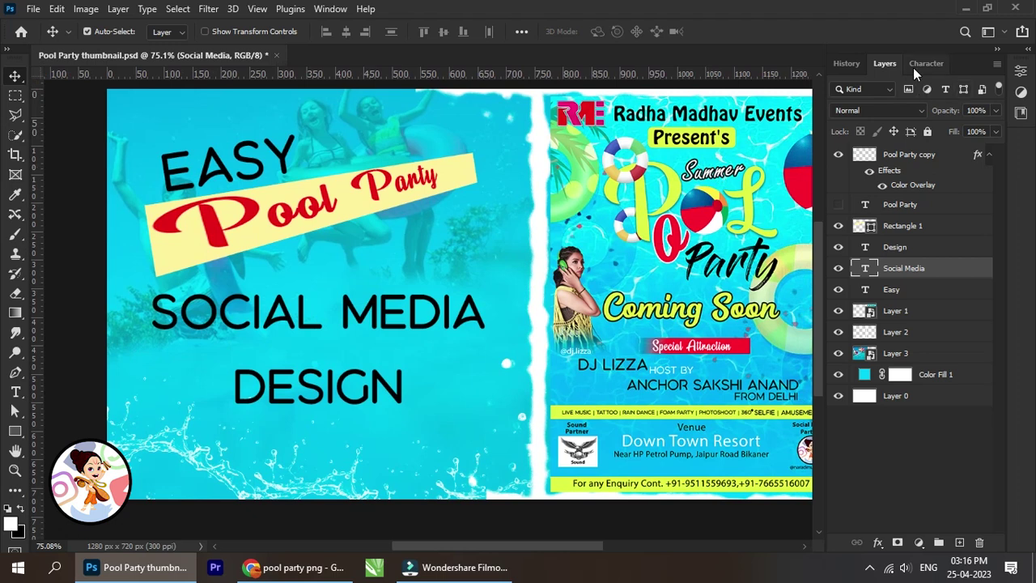
Step: Set the Social Media text to the Concrete Shoes font with All Caps off
left_click(925, 63)
left_click(930, 91)
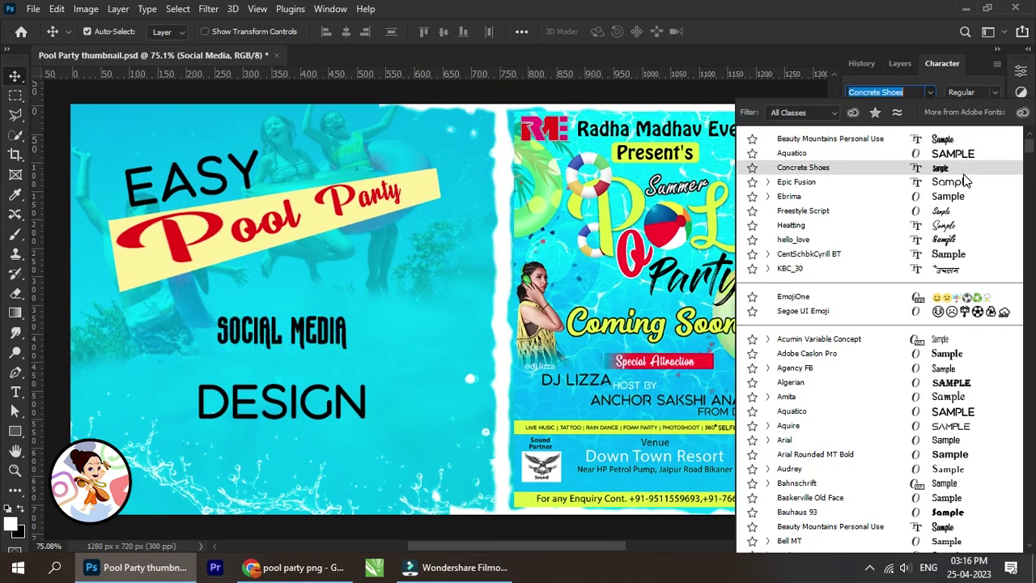
left_click(963, 170)
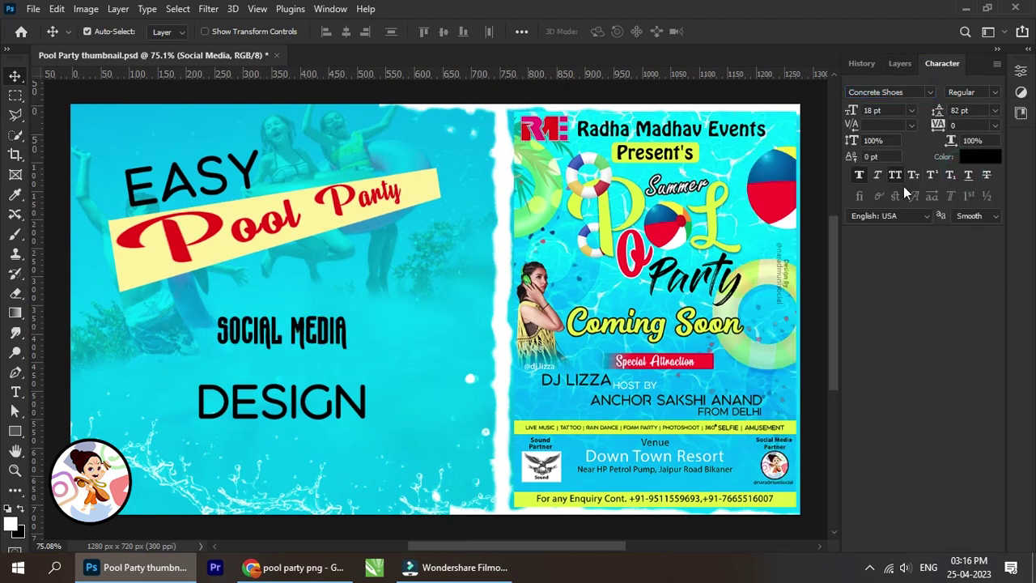
left_click(894, 178)
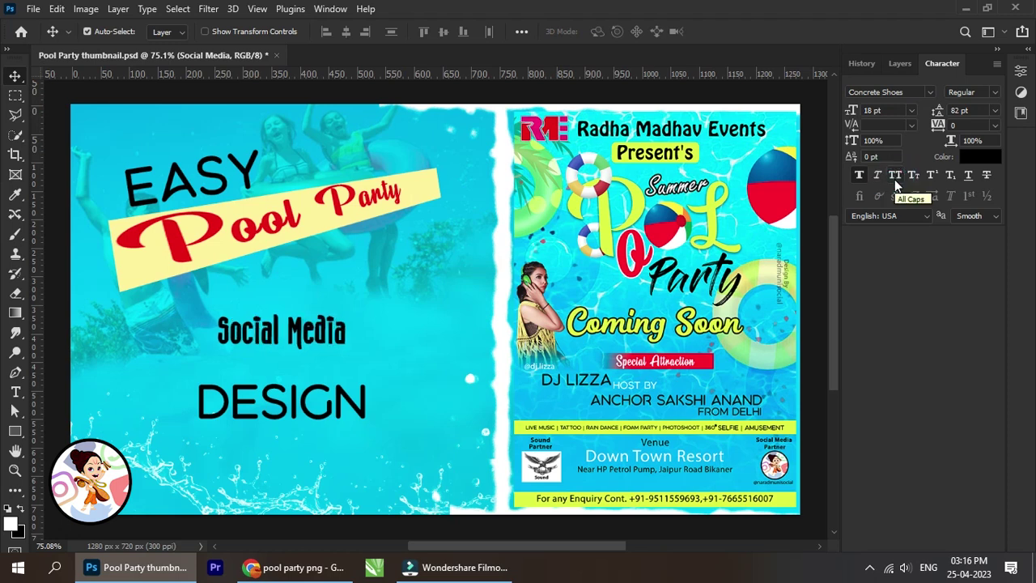
Step: Scale the Social Media text up to just over twice its size
scroll(314, 344, "down", 2)
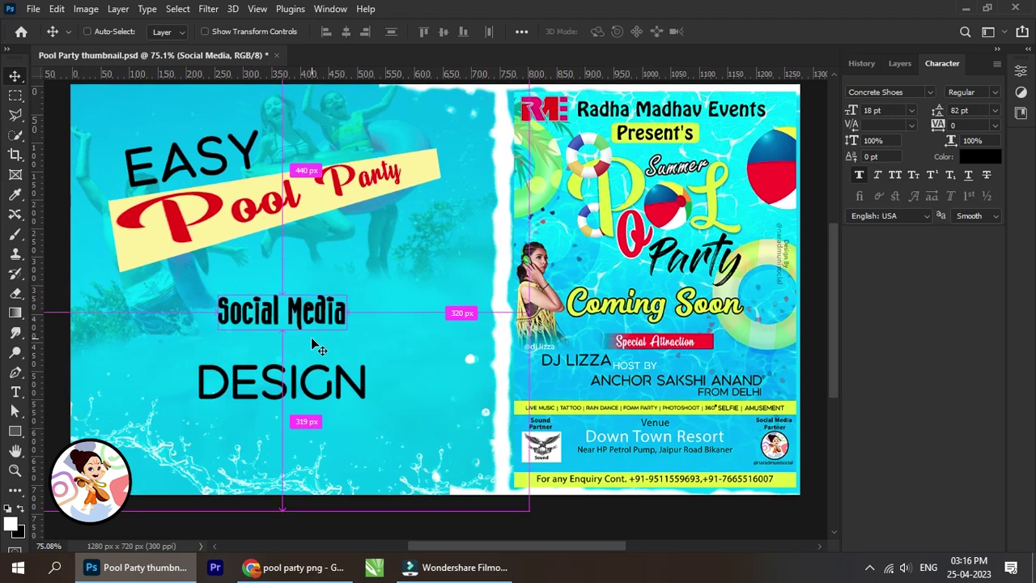
key("ctrl+t")
mouse_move(348, 332)
left_mouse_down()
mouse_move(407, 351)
mouse_move(310, 304)
left_mouse_up()
mouse_move(351, 335)
left_mouse_down()
mouse_move(432, 360)
mouse_move(407, 312)
left_mouse_up()
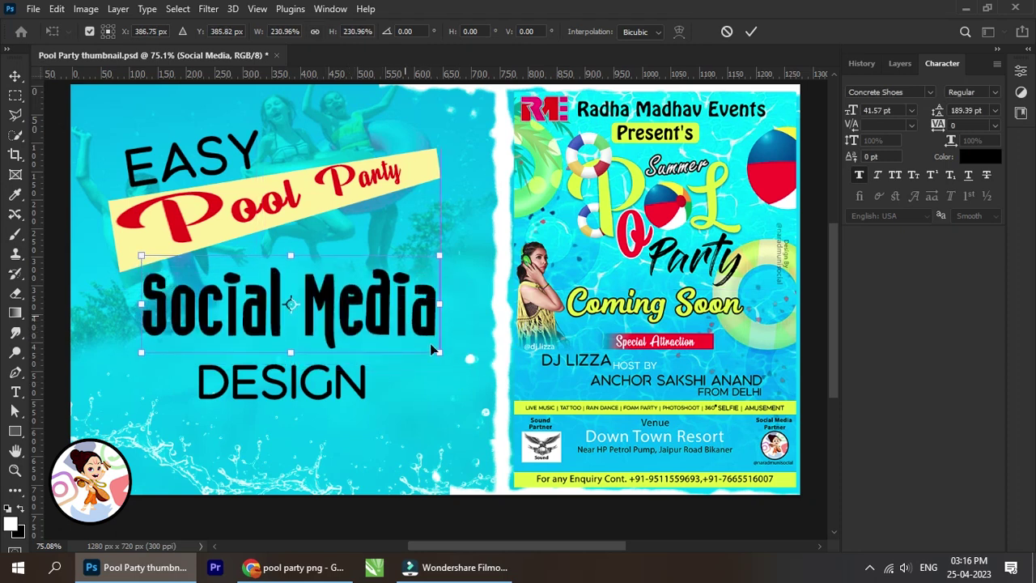
left_click_drag(434, 349, 422, 348)
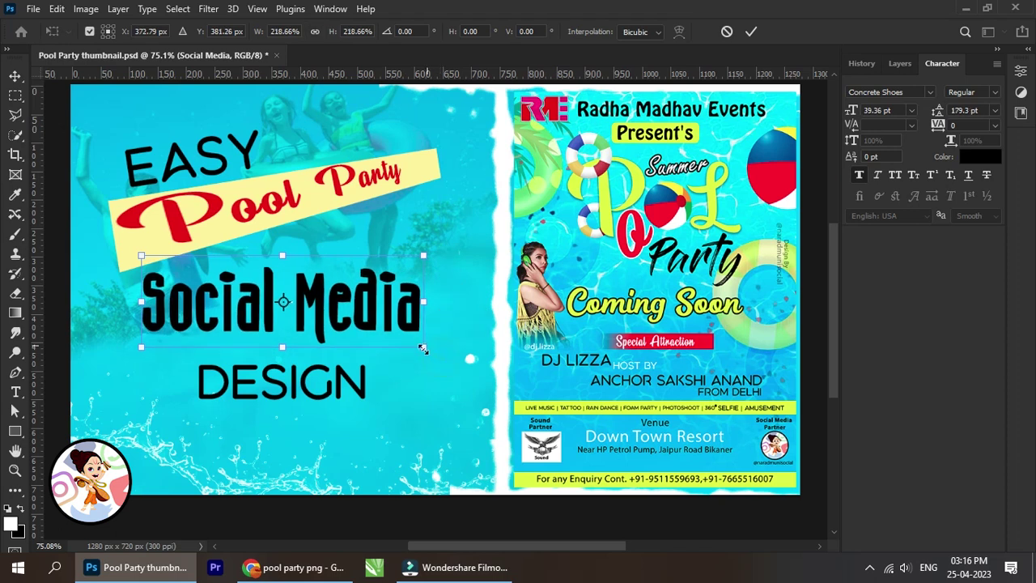
left_click(750, 33)
Step: Shrink Social Media twice in small steps to 30.39 pt, nudging it right each time
scroll(302, 279, "down", 1)
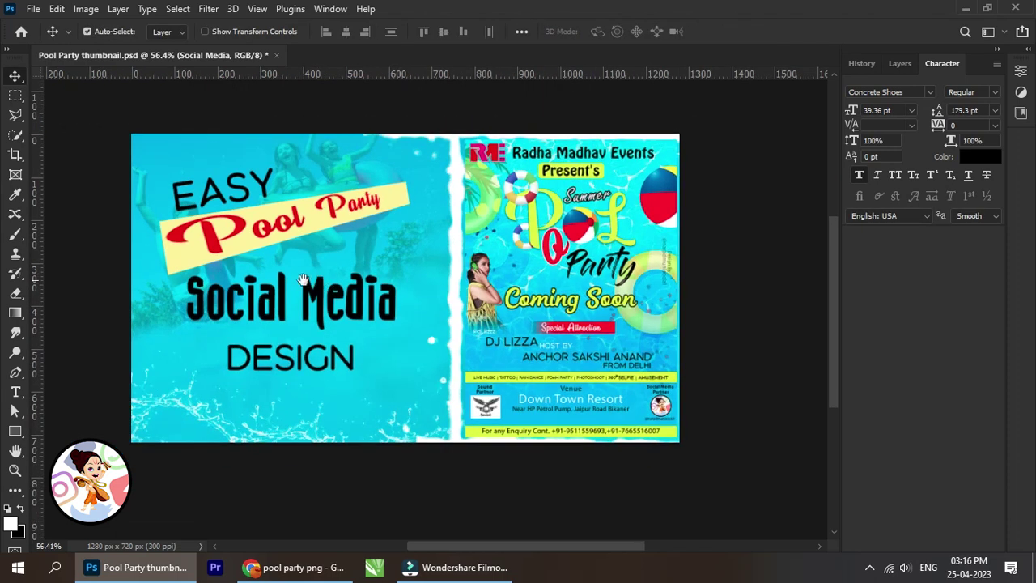
scroll(302, 280, "left", 1)
key("ctrl+t")
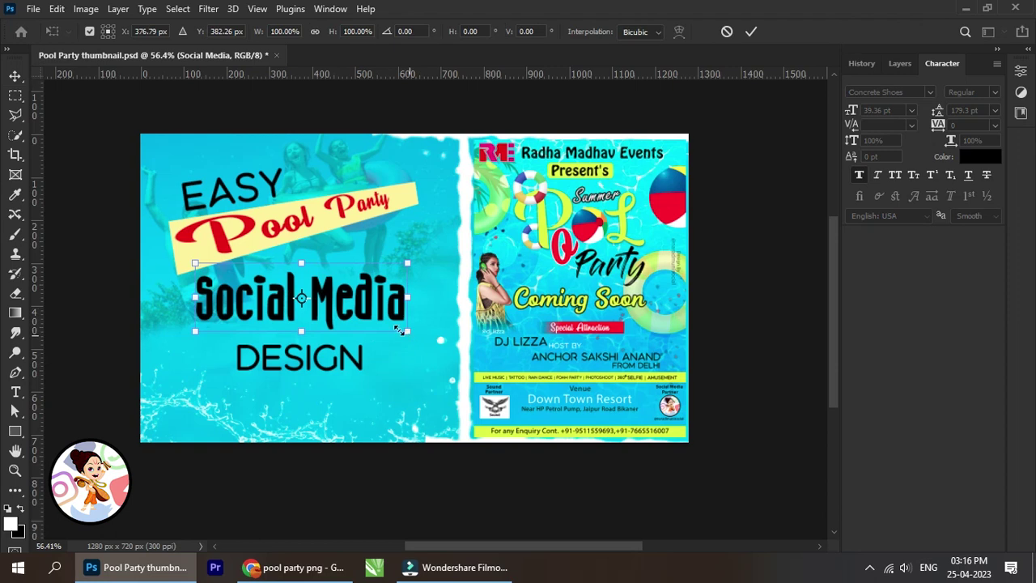
left_click_drag(398, 330, 378, 324)
left_click(751, 32)
key("Right")
key("Right")
key("Right")
key("Right")
key("Right")
key("Right")
scroll(304, 306, "up", 1)
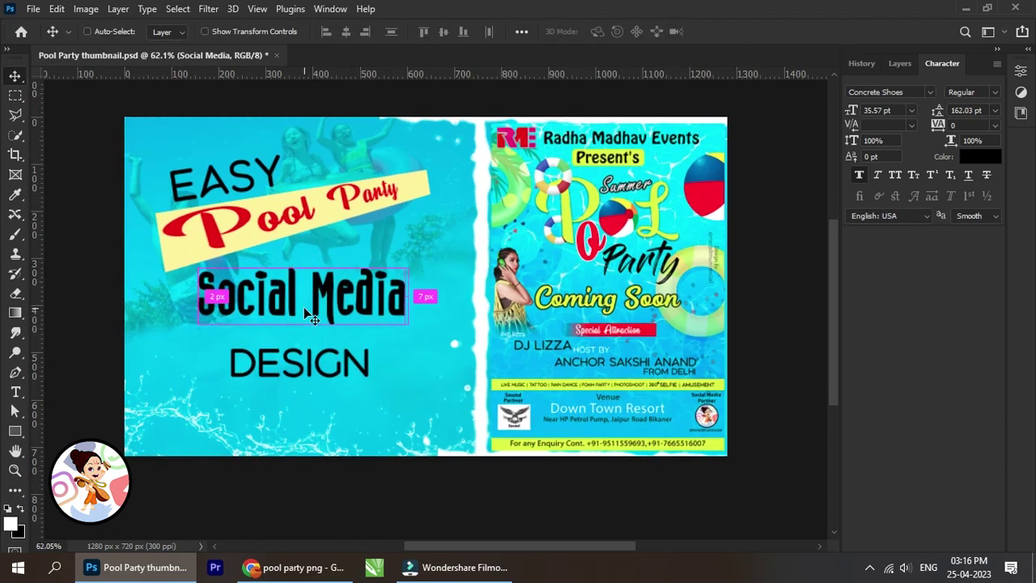
key("ctrl+t")
left_click_drag(407, 328, 376, 316)
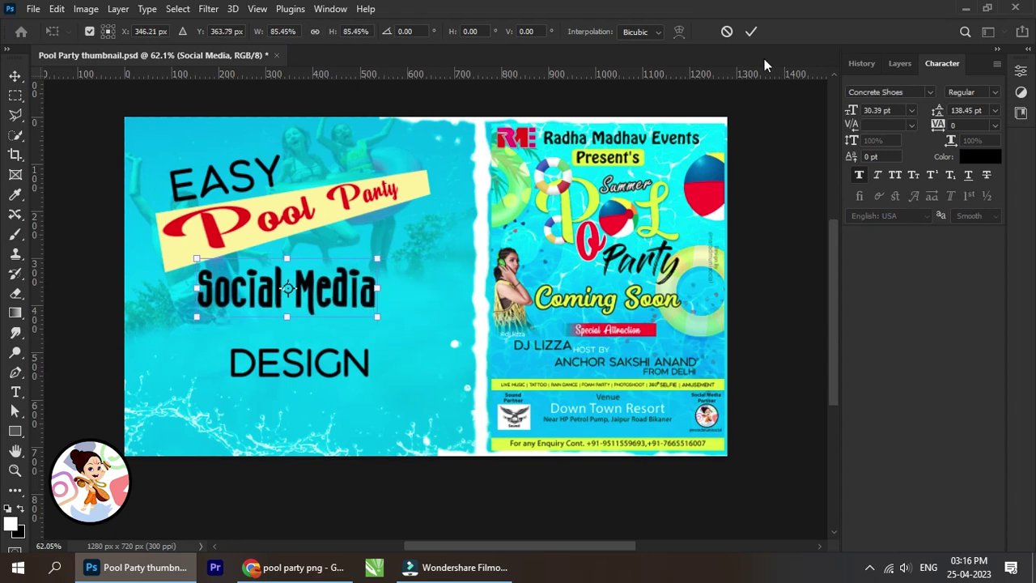
left_click(750, 31)
key("Right")
key("Right")
key("Right")
key("Right")
key("Right")
key("Right")
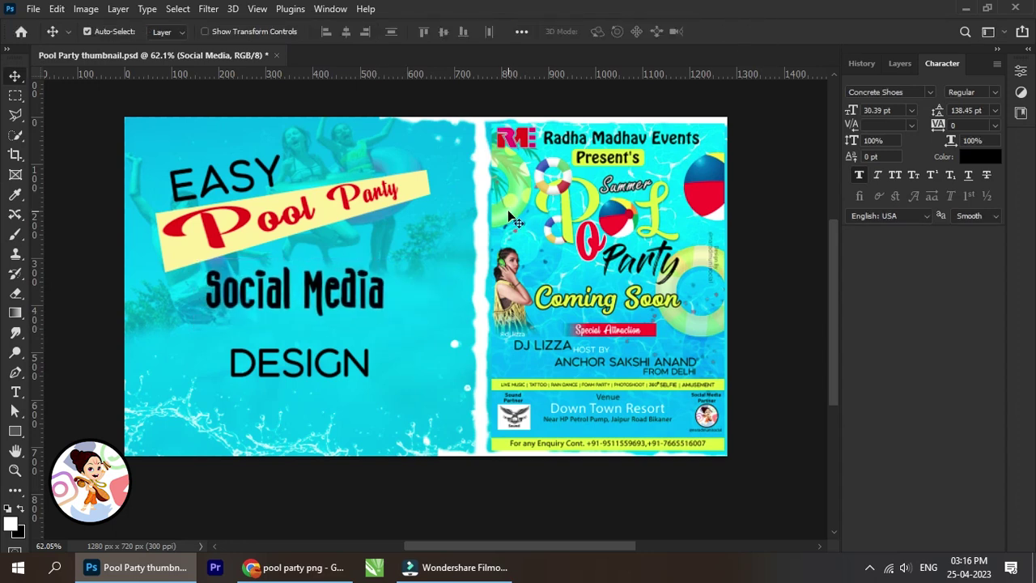
Step: Change the Social Media text colour to white
left_click(987, 158)
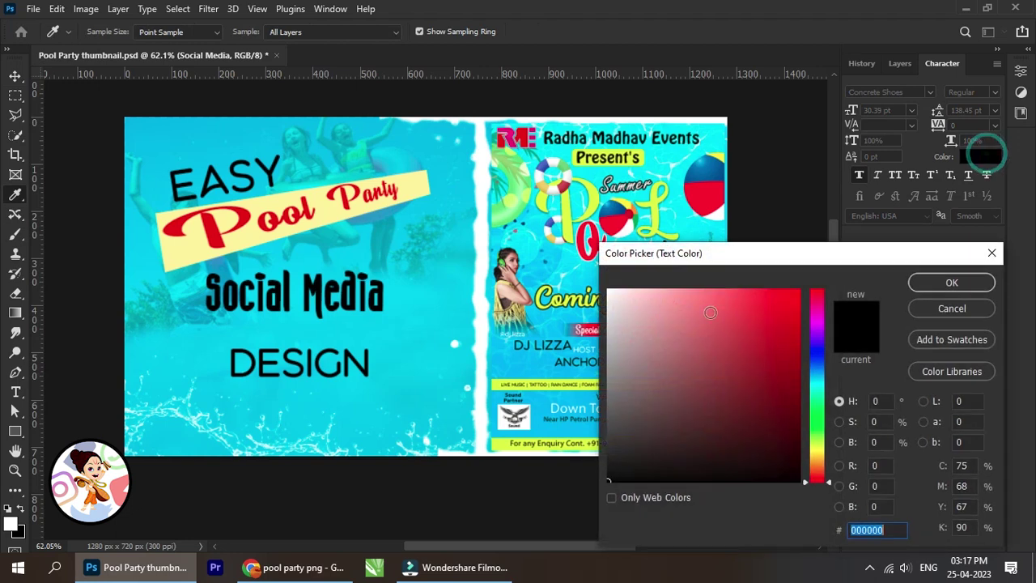
left_click(561, 227)
left_click(959, 285)
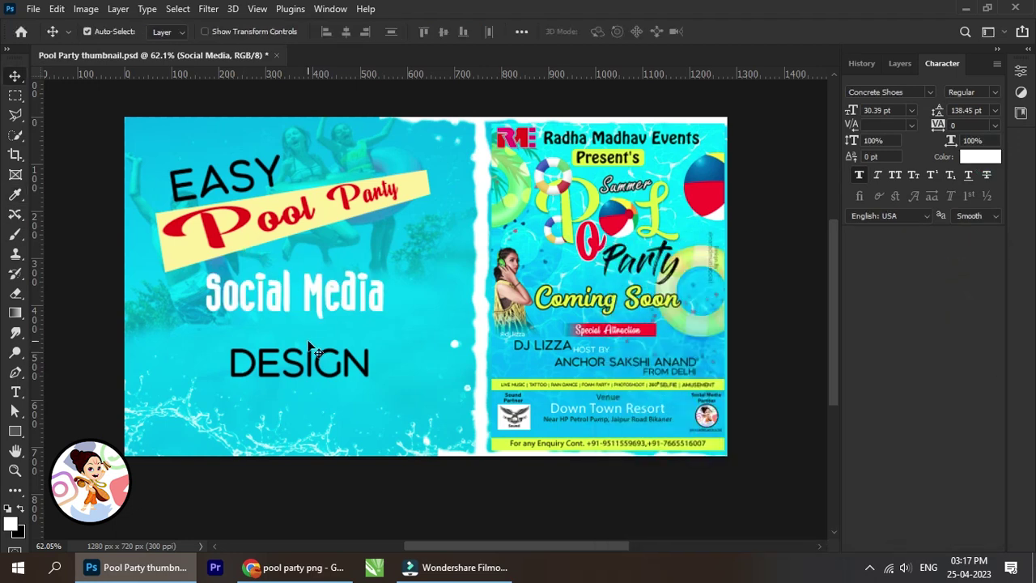
scroll(315, 348, "up", 1)
scroll(299, 307, "up", 1)
left_click_drag(326, 352, 334, 324)
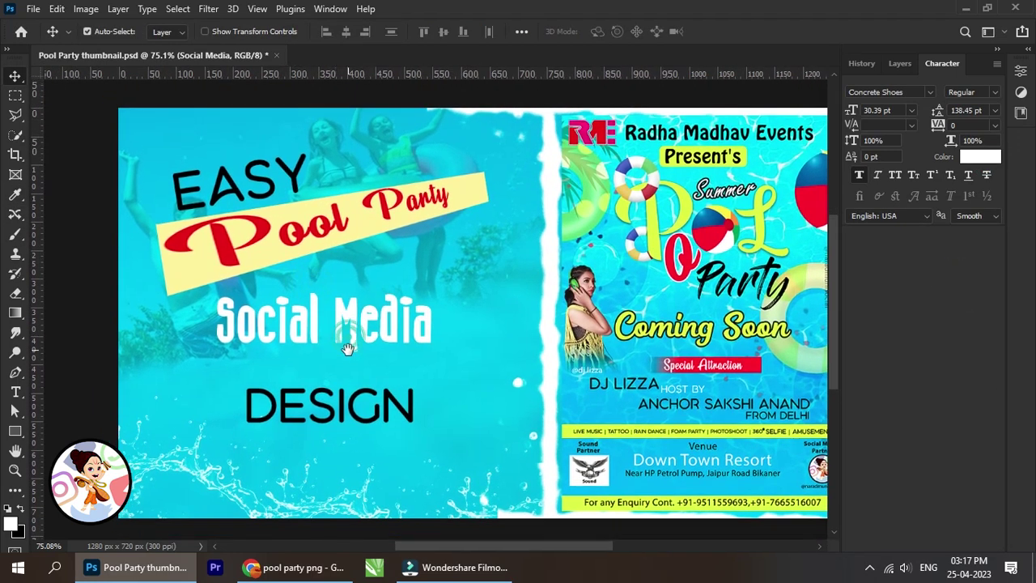
Step: Move DESIGN up under Social Media and change its letter tracking to 460
right_click(365, 417)
left_click(379, 414)
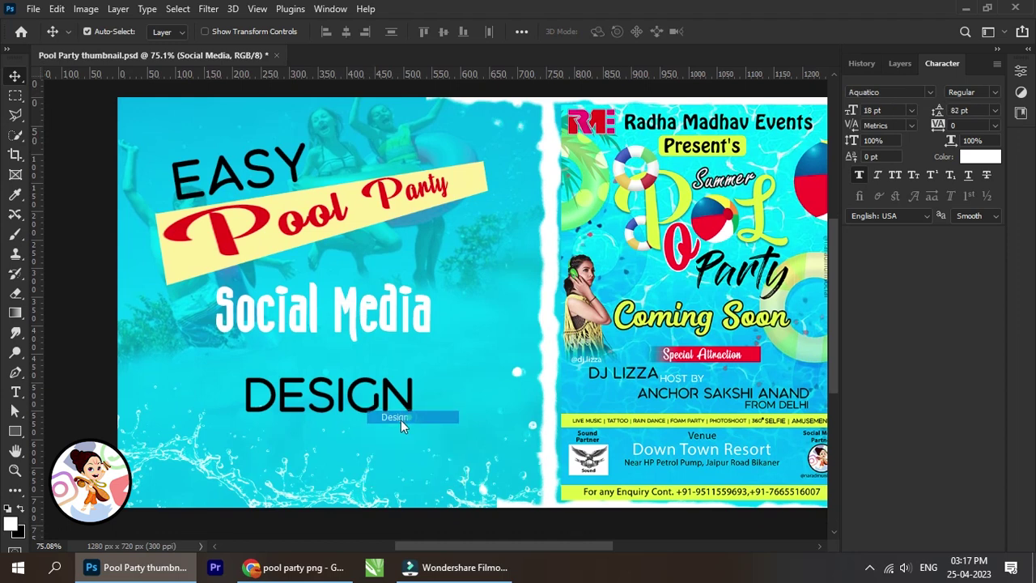
left_click_drag(387, 420, 385, 382)
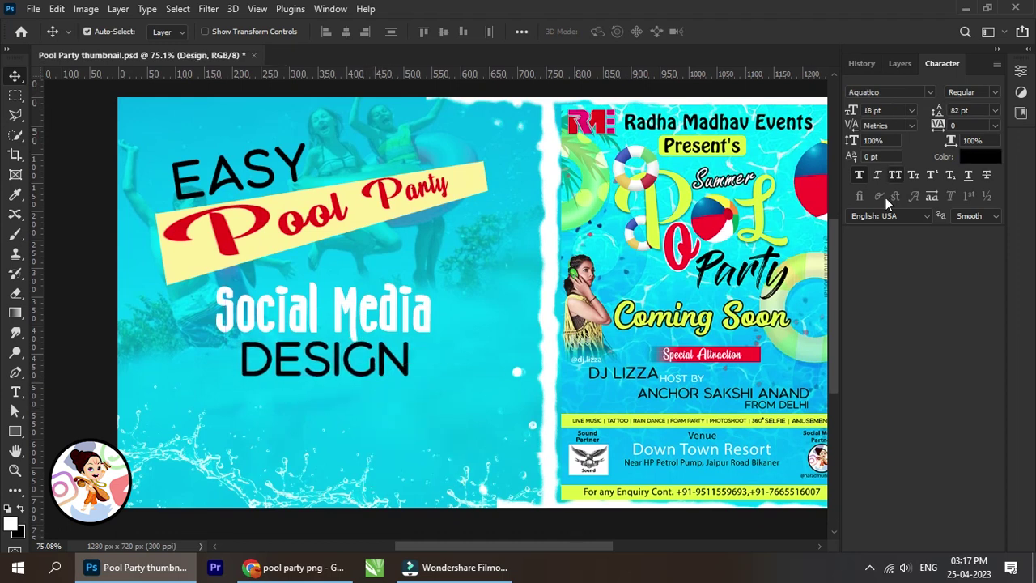
left_click_drag(939, 128, 968, 125)
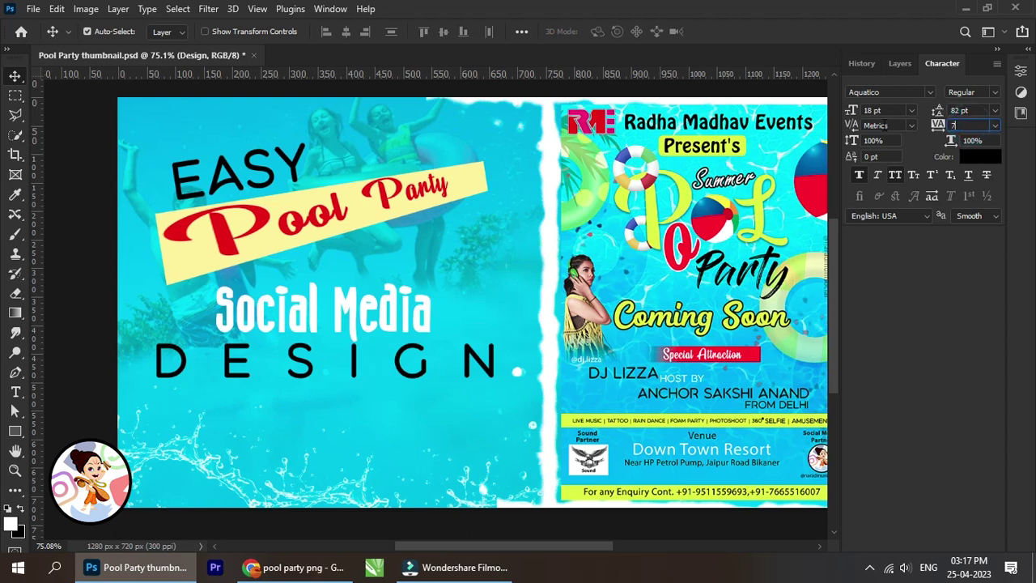
key("Return")
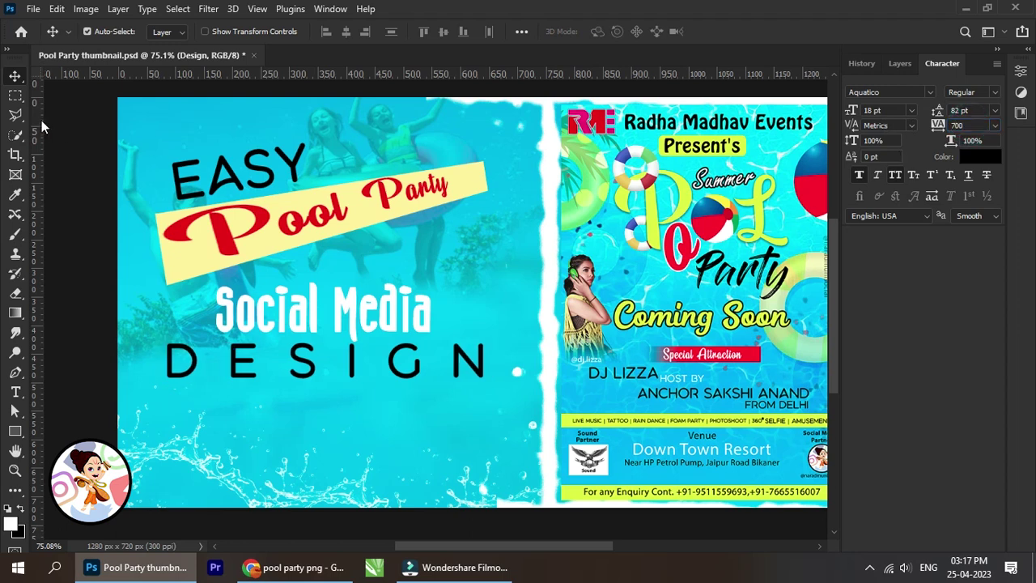
left_click_drag(938, 127, 939, 172)
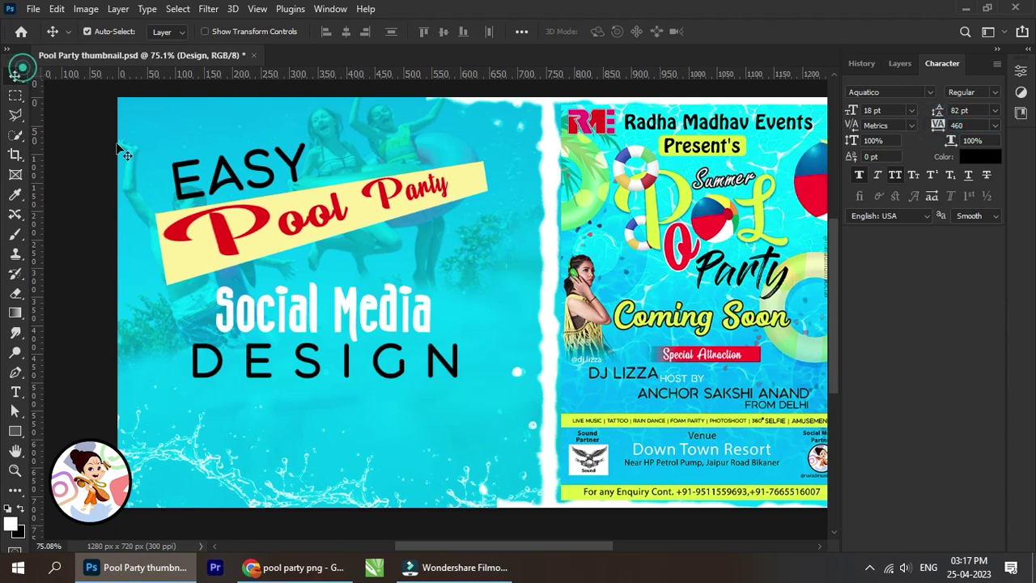
Step: Scale DESIGN down to about 73% beneath Social Media
key("ctrl+t")
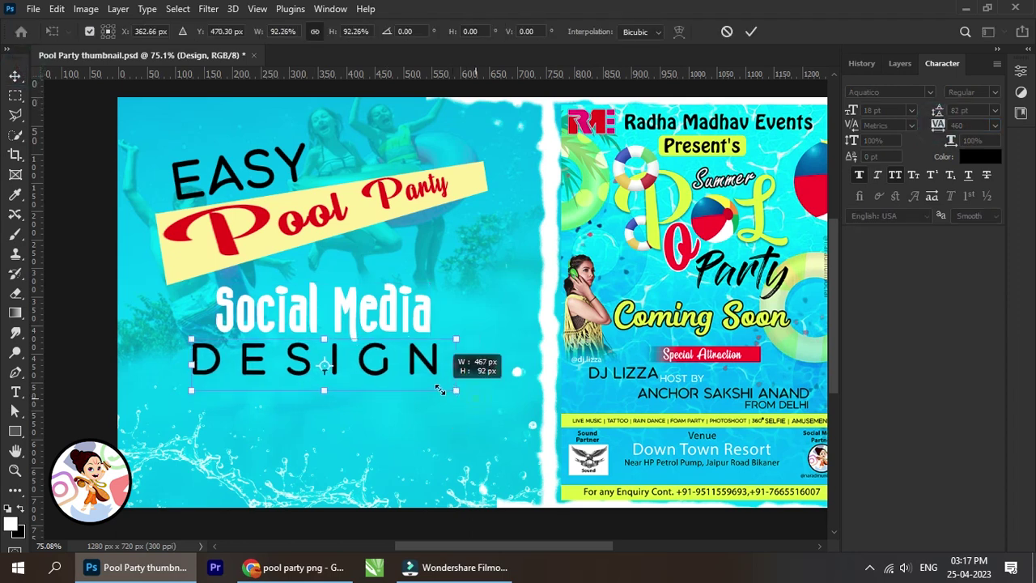
left_click_drag(439, 389, 394, 378)
mouse_move(343, 354)
left_mouse_down()
mouse_move(382, 357)
mouse_move(440, 383)
left_mouse_up()
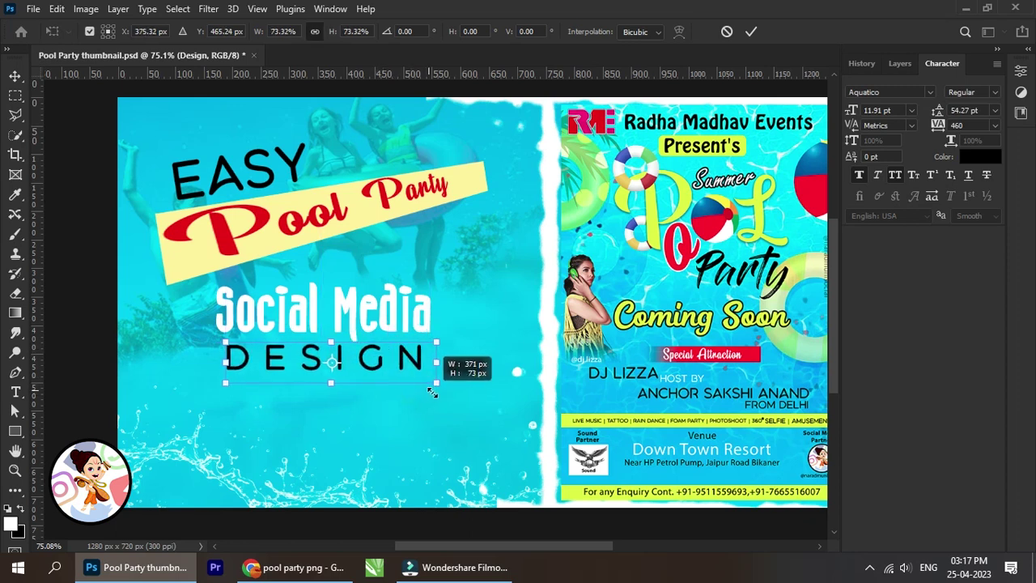
Step: Commit the DESIGN resize and align DESIGN and Social Media on their horizontal centres
left_click(745, 32)
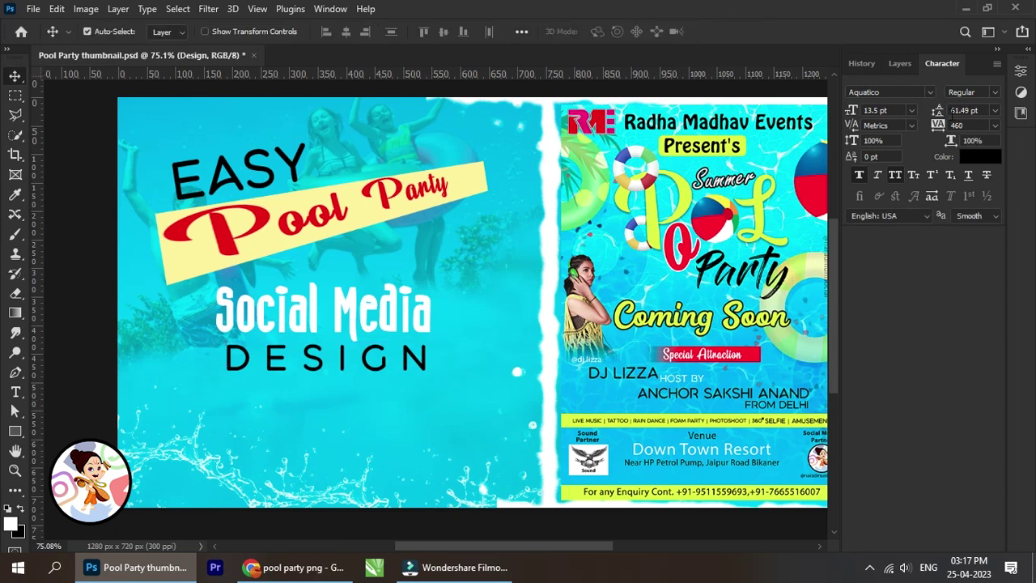
left_click(899, 65)
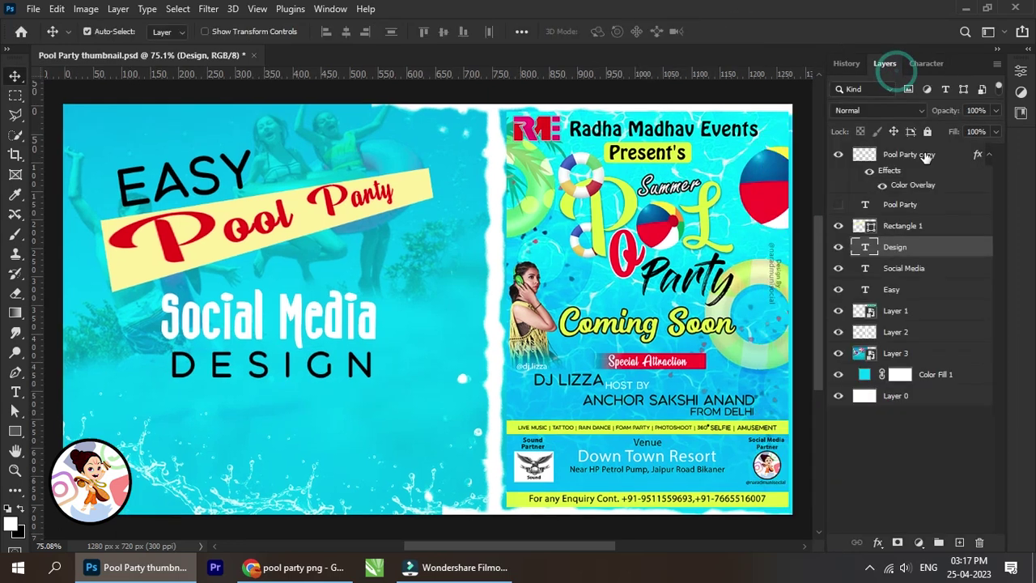
left_click(918, 277, "ctrl")
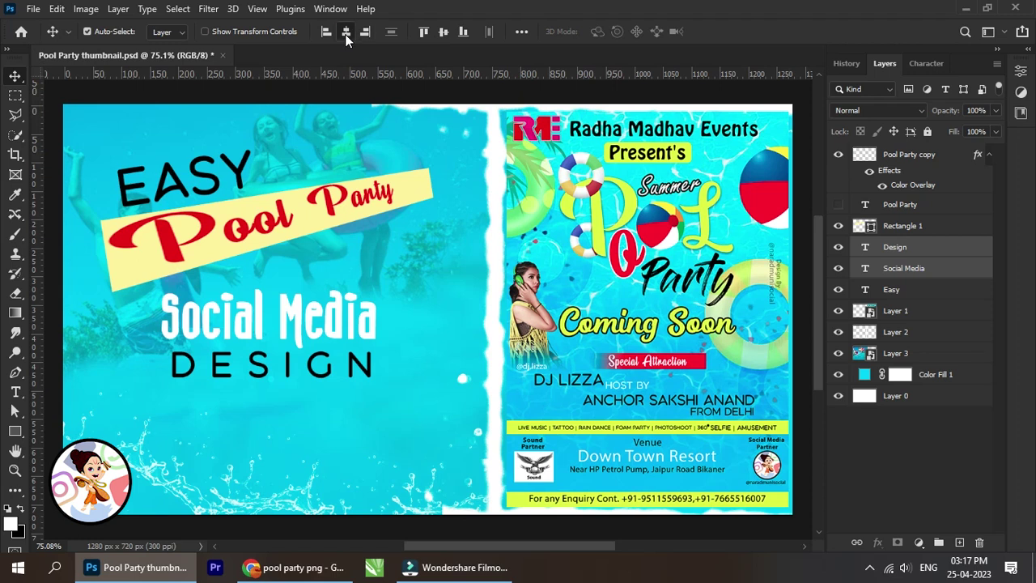
left_click(346, 33)
Step: Group the Design and Social Media layers into Group 1
left_click(894, 251)
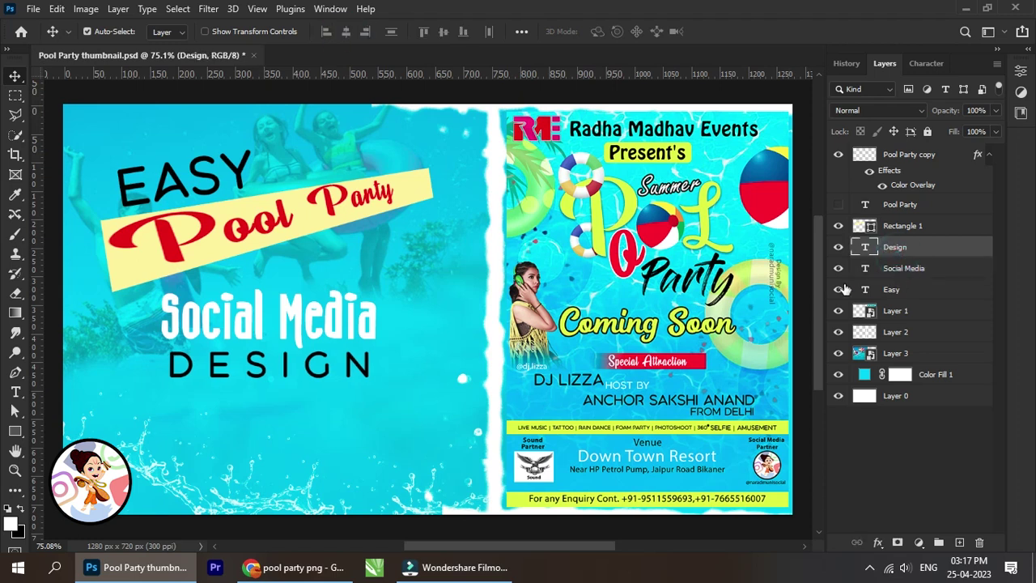
left_click(915, 276, "ctrl")
key("ctrl+g")
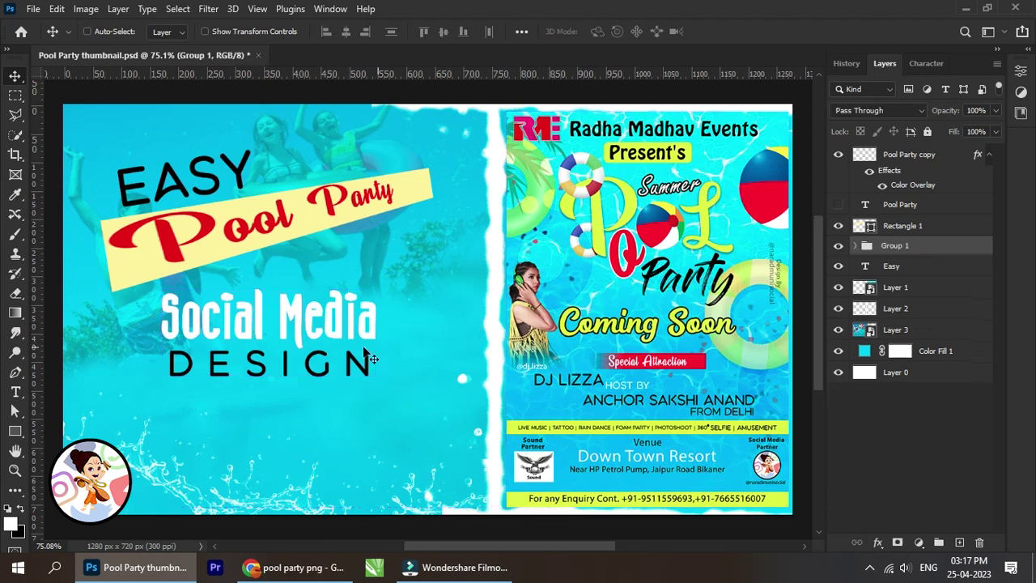
scroll(352, 311, "down", 3)
scroll(353, 312, "up", 1)
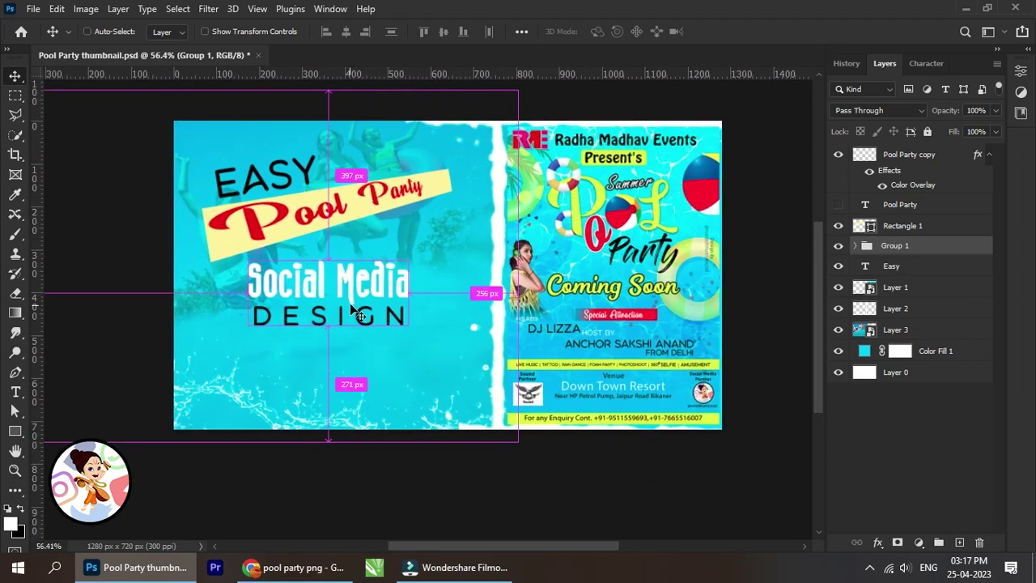
Step: Enlarge Group 1 to about 131% and shift it slightly left and down
key("ctrl+t")
scroll(356, 312, "up", 1)
left_click_drag(430, 334, 478, 352)
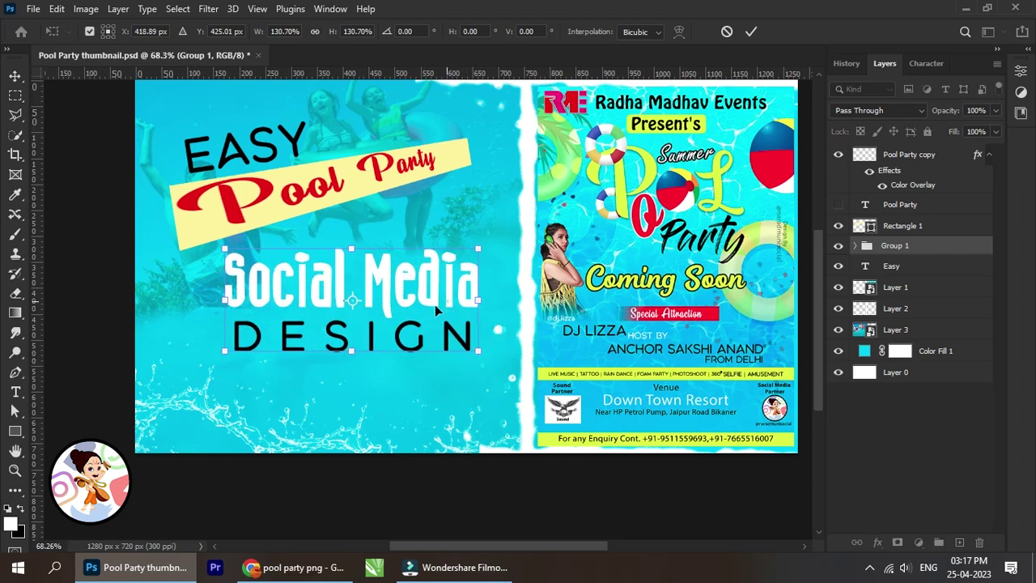
left_click_drag(434, 304, 427, 309)
left_click(751, 31)
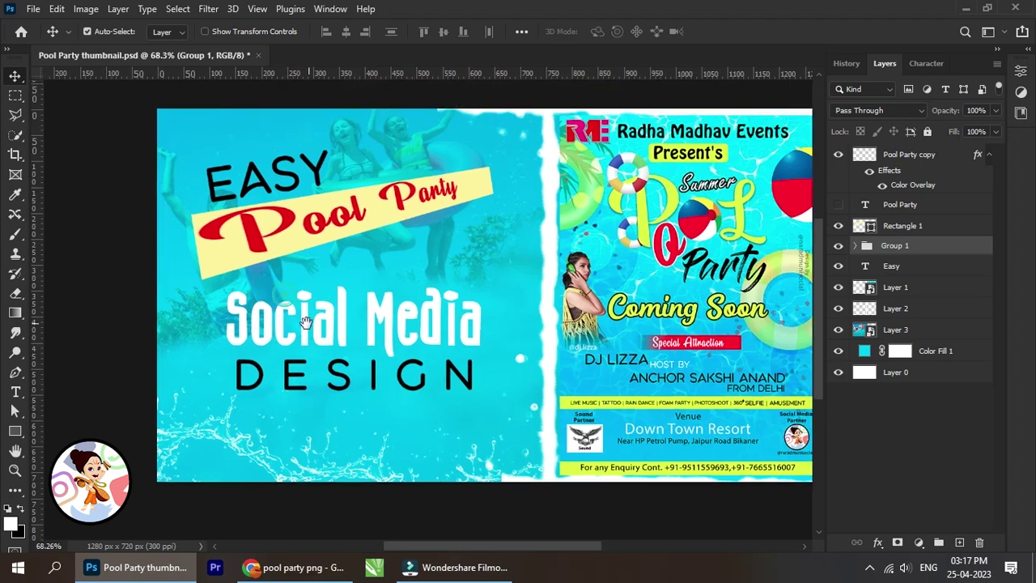
left_click_drag(337, 269, 360, 298)
mouse_move(388, 370)
left_mouse_down()
mouse_move(340, 380)
mouse_move(350, 371)
left_mouse_up()
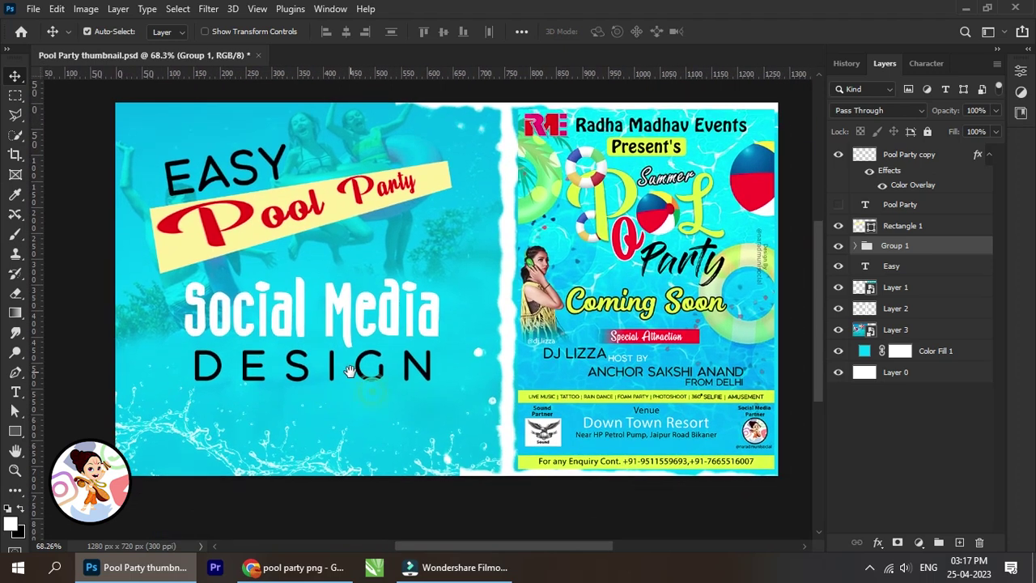
Step: Stamp a white water splash left of the poster on a new layer above Layer 2
left_click(914, 311)
left_click(958, 541)
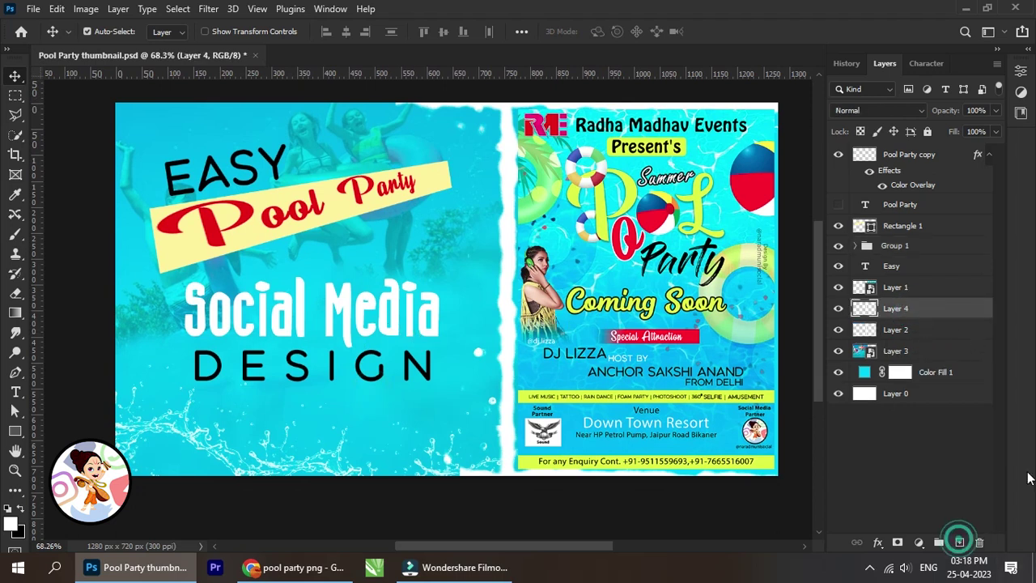
left_click(15, 234)
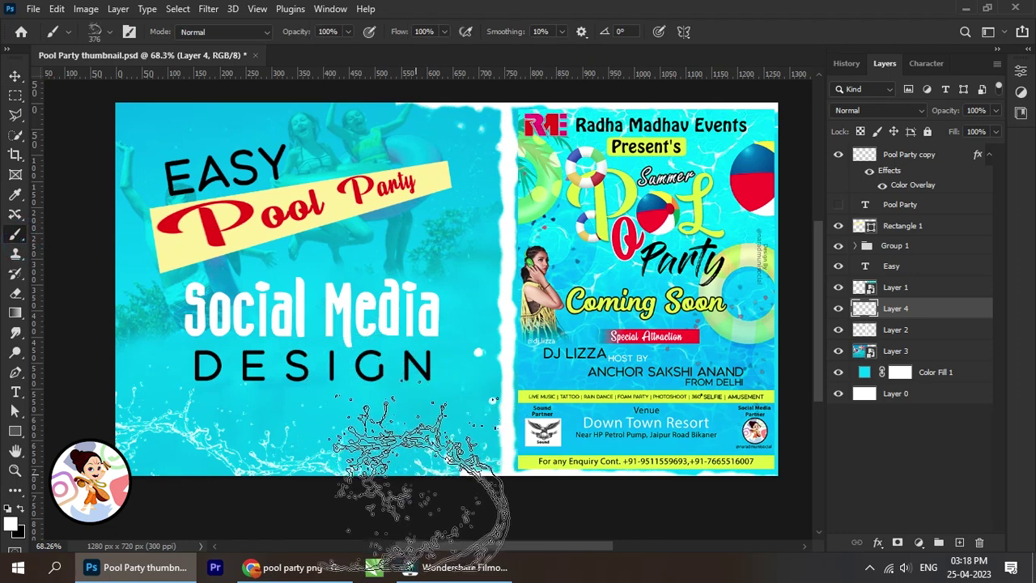
left_click_drag(291, 363, 310, 367)
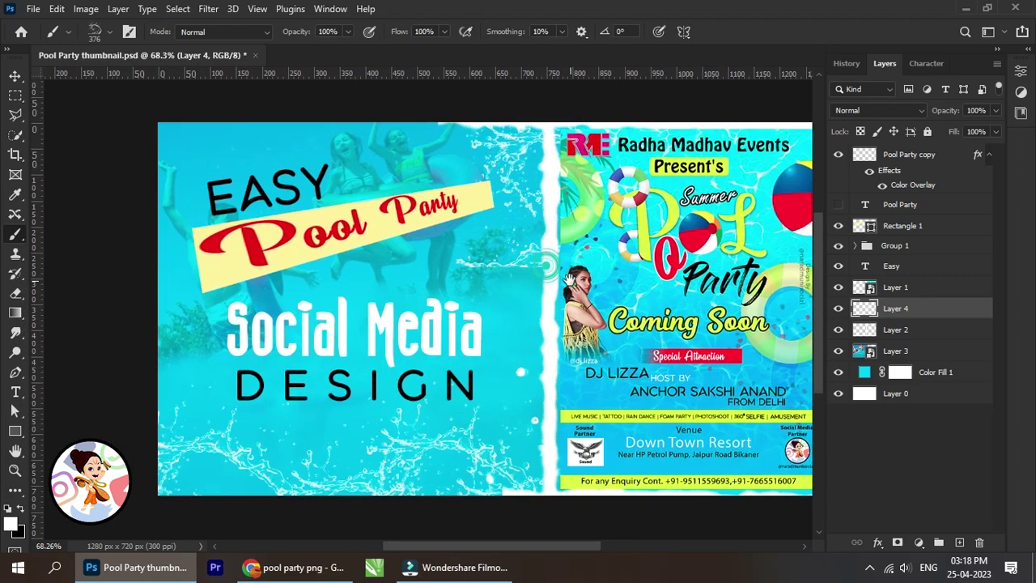
left_click_drag(756, 370, 778, 384)
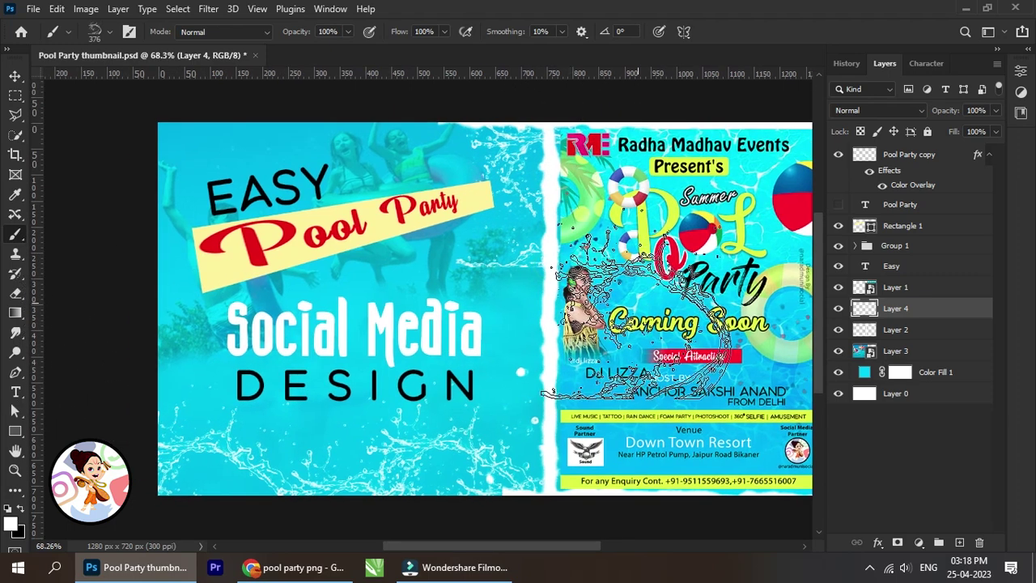
left_click(959, 542)
Step: Add another splash layer and rotate the 376 px splash brush to -124°
left_click(558, 194)
left_click_drag(558, 251, 611, 285)
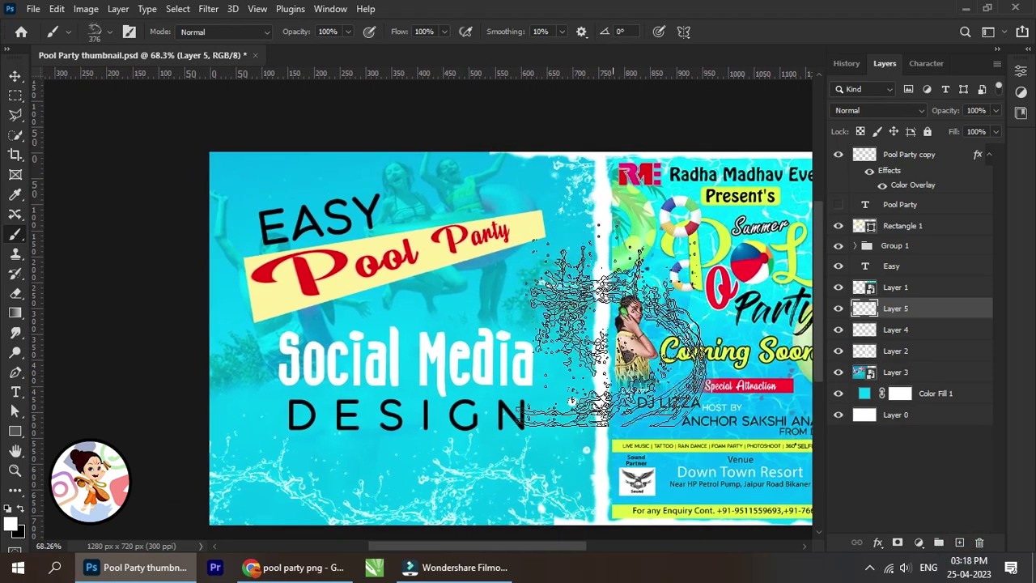
mouse_move(647, 344)
left_mouse_down()
mouse_move(612, 280)
mouse_move(646, 331)
left_mouse_up()
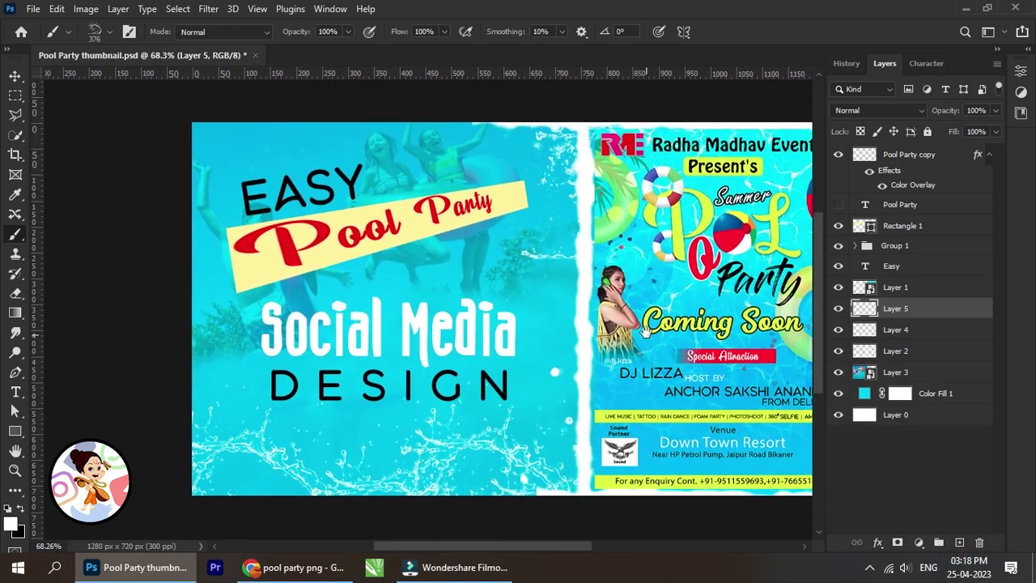
left_click(103, 37)
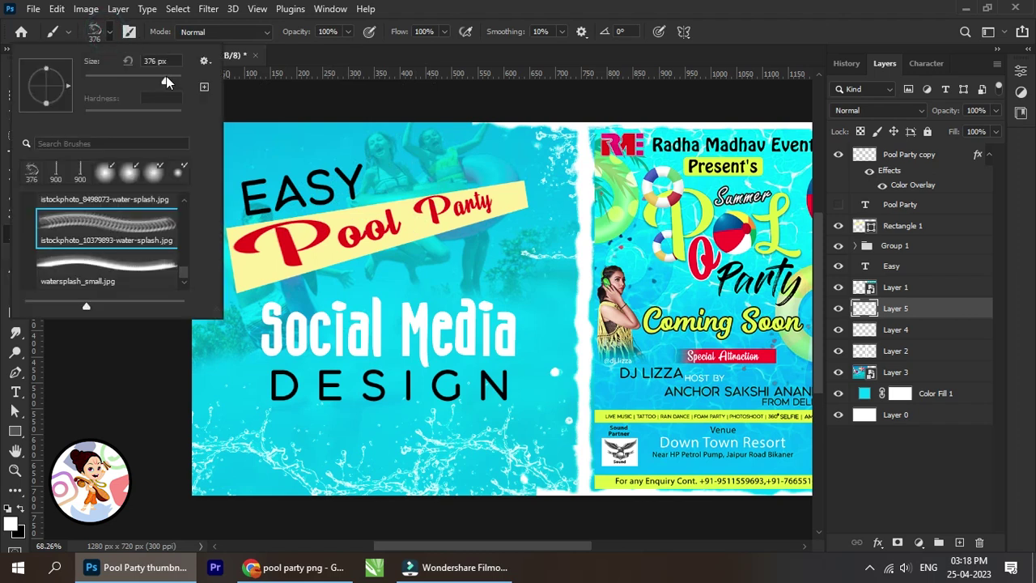
left_click_drag(69, 89, 58, 105)
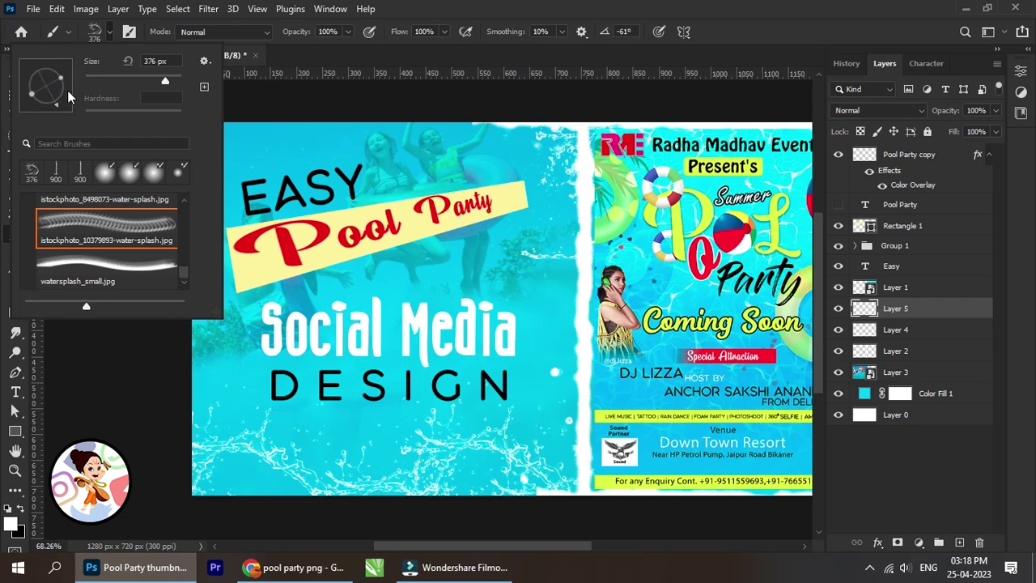
left_click_drag(54, 112, 35, 103)
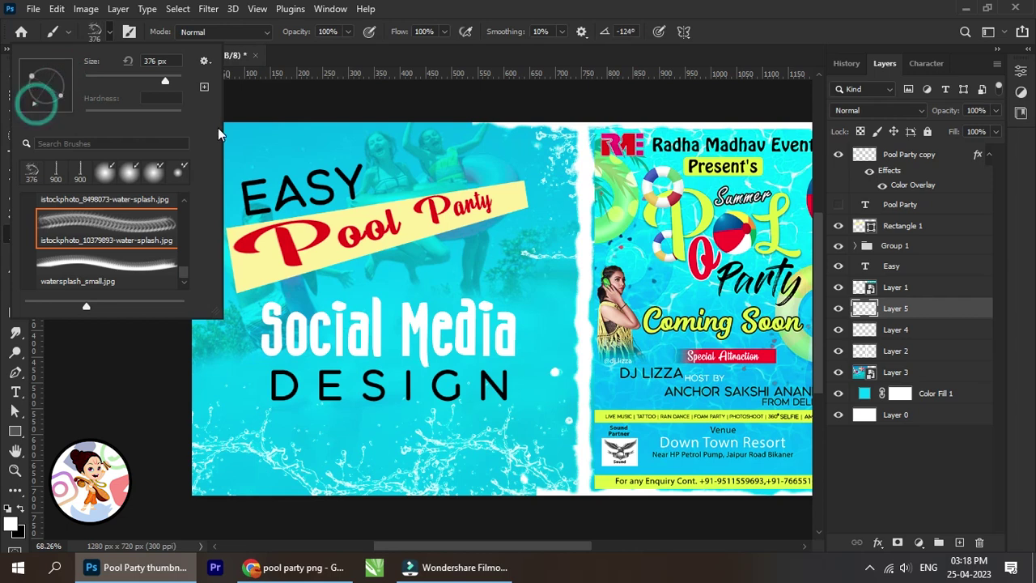
left_click(194, 122)
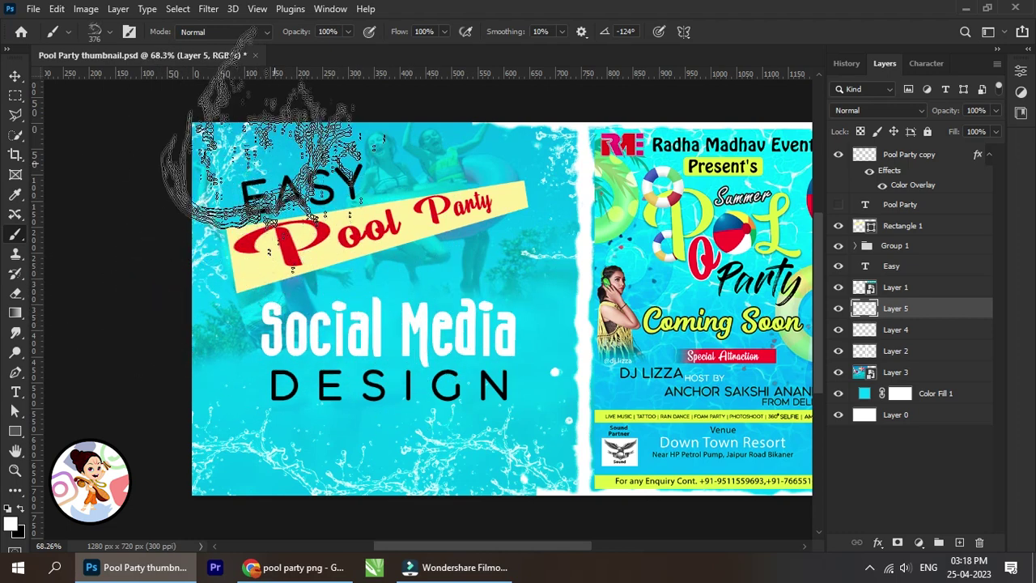
scroll(291, 203, "up", 1)
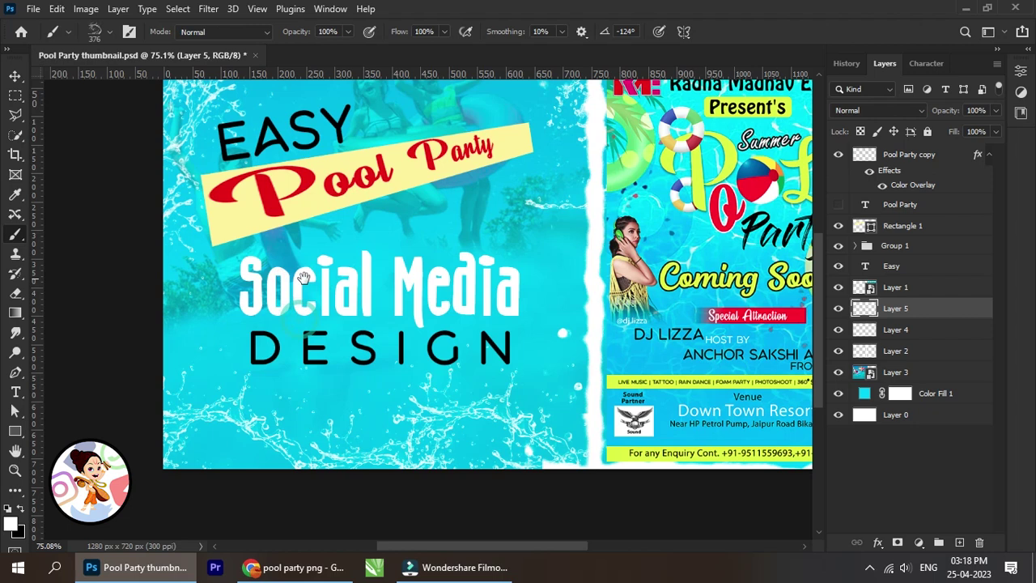
scroll(420, 259, "down", 2)
scroll(429, 275, "down", 1)
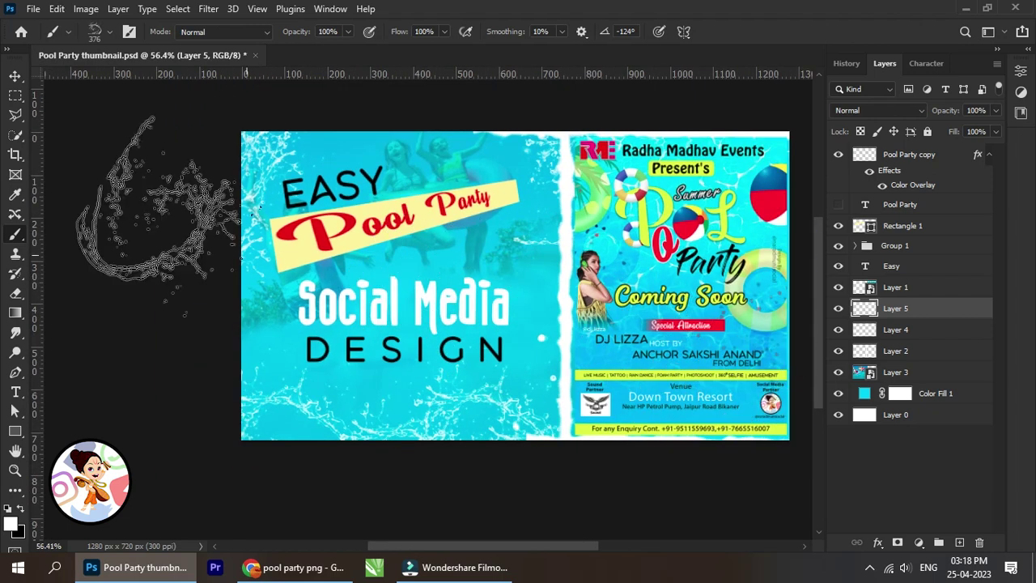
left_click(14, 75)
scroll(404, 275, "up", 1)
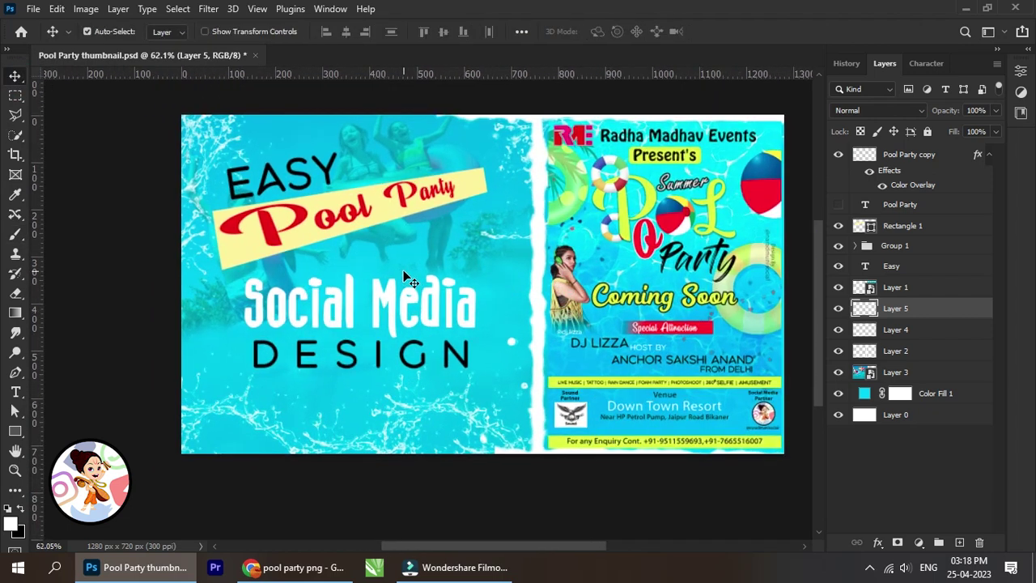
scroll(396, 312, "up", 1)
scroll(384, 315, "down", 1)
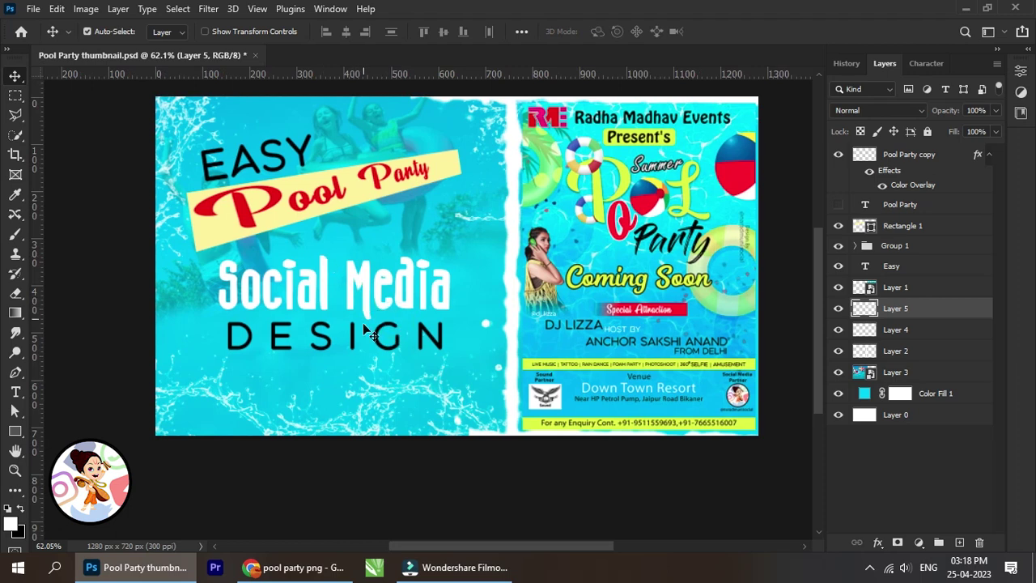
scroll(366, 330, "up", 1)
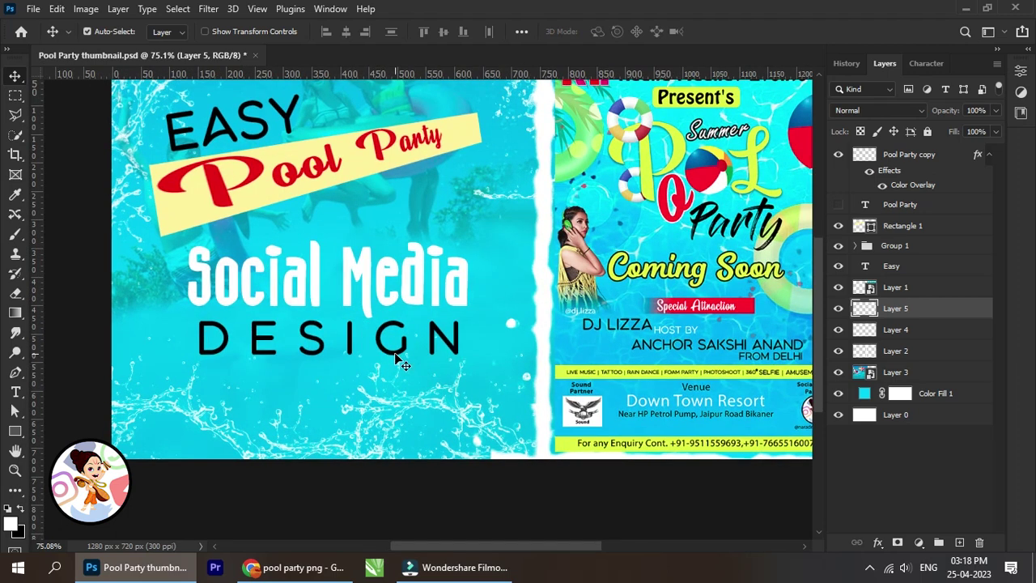
right_click(396, 357)
left_click(427, 364)
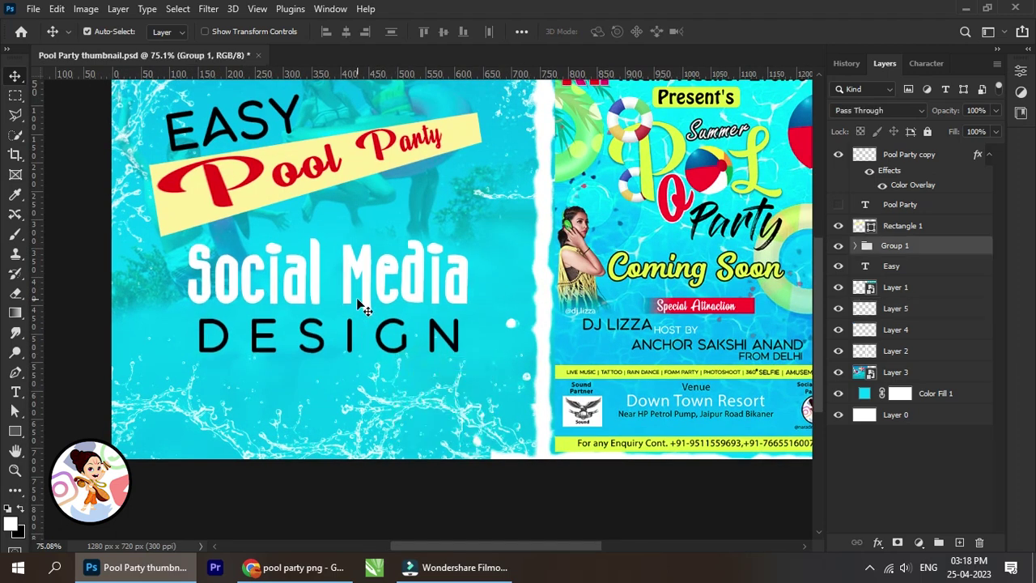
scroll(370, 291, "down", 2)
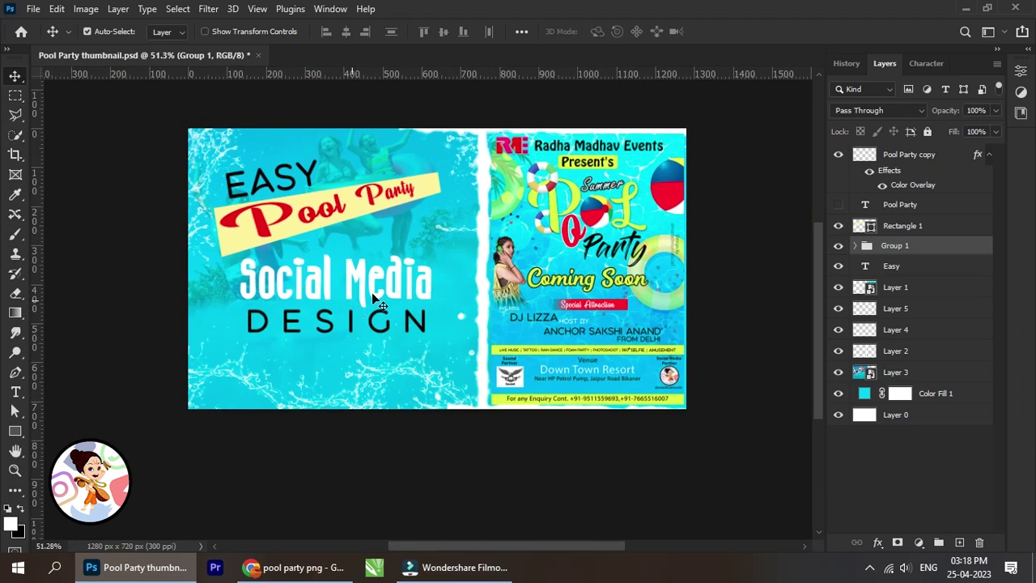
scroll(386, 305, "up", 1)
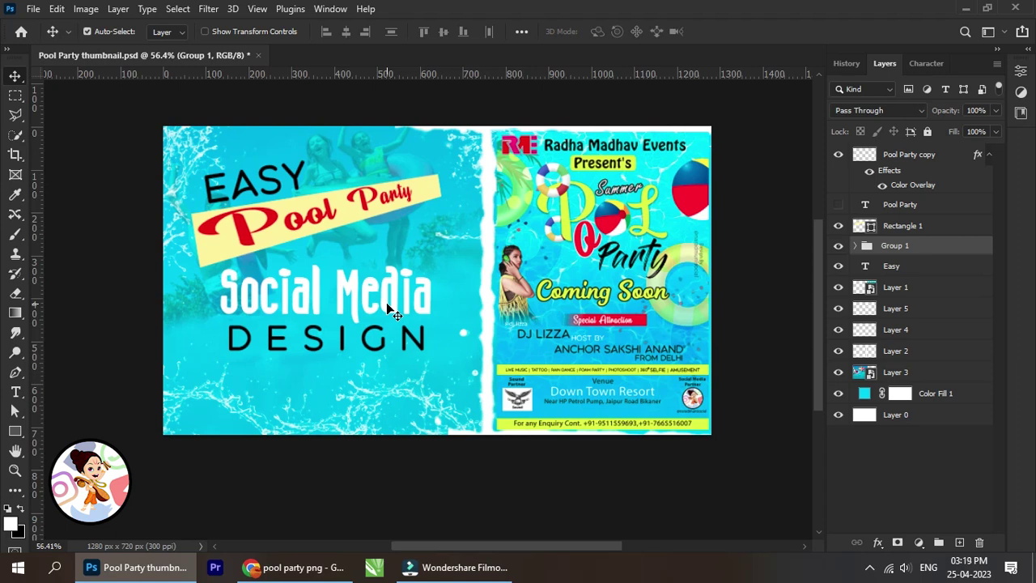
scroll(314, 333, "up", 2)
left_click_drag(260, 297, 397, 310)
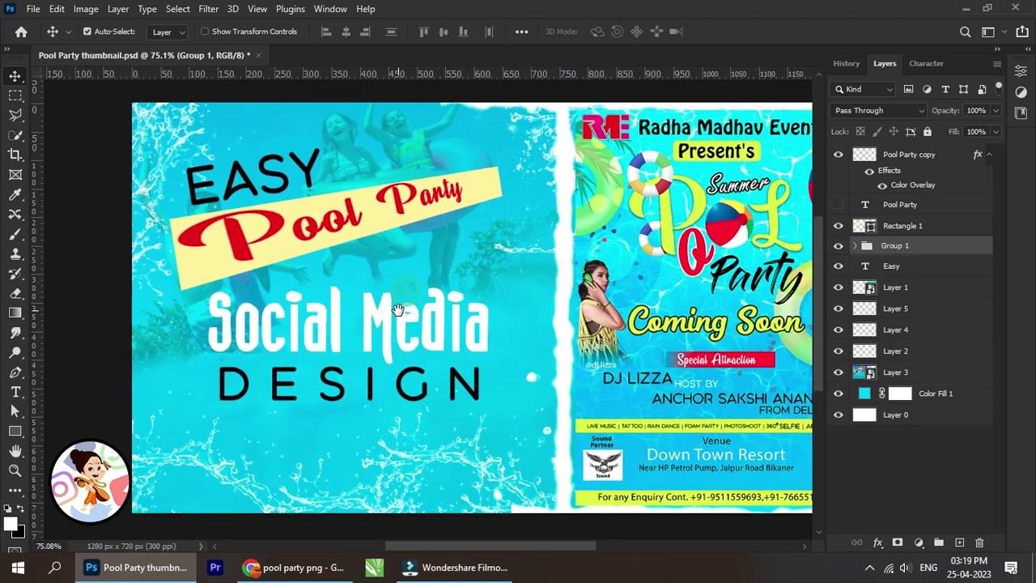
scroll(401, 307, "down", 1)
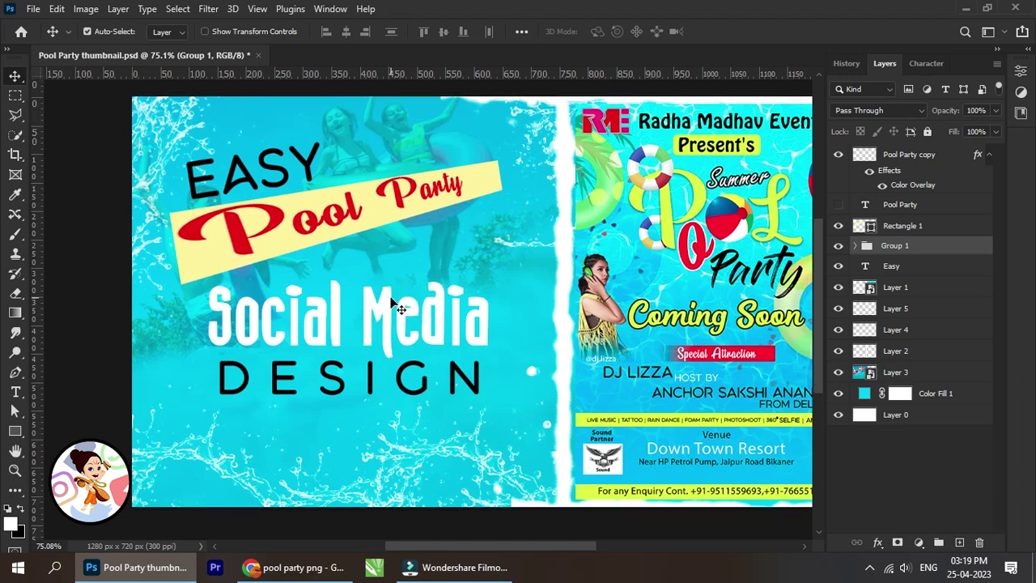
scroll(392, 354, "down", 1)
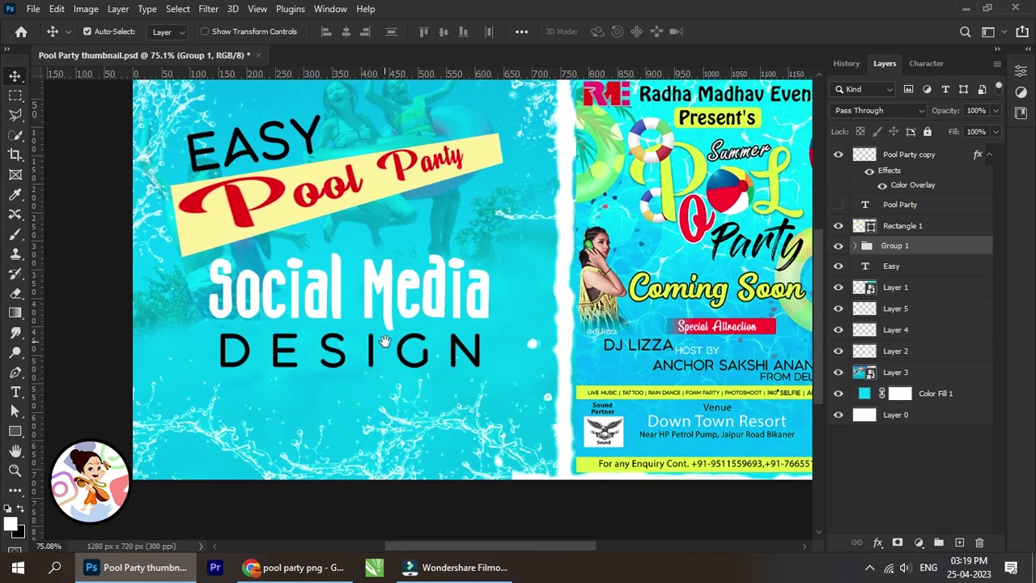
scroll(380, 360, "down", 1)
scroll(376, 380, "down", 1)
scroll(375, 382, "up", 1)
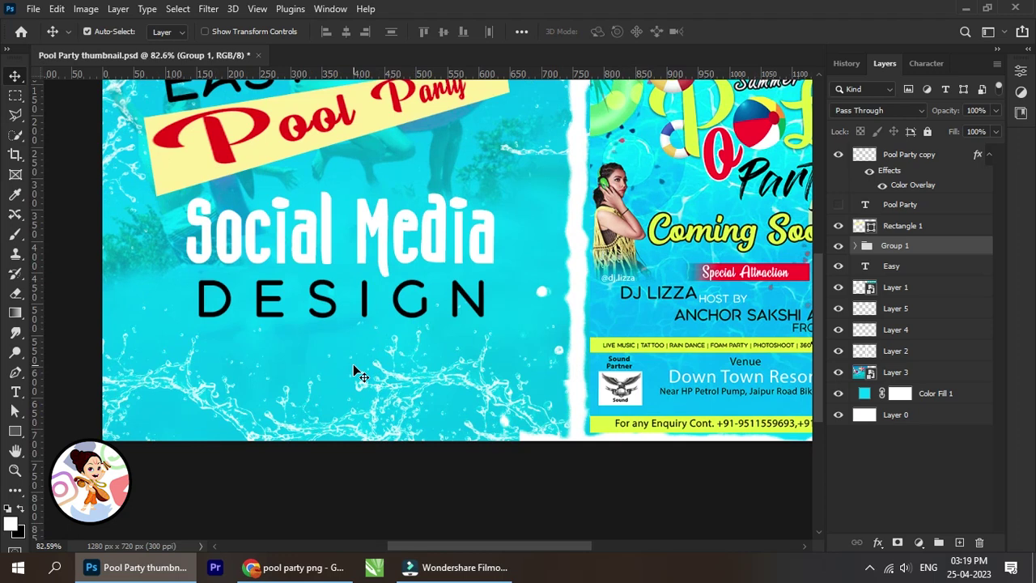
scroll(353, 363, "down", 2)
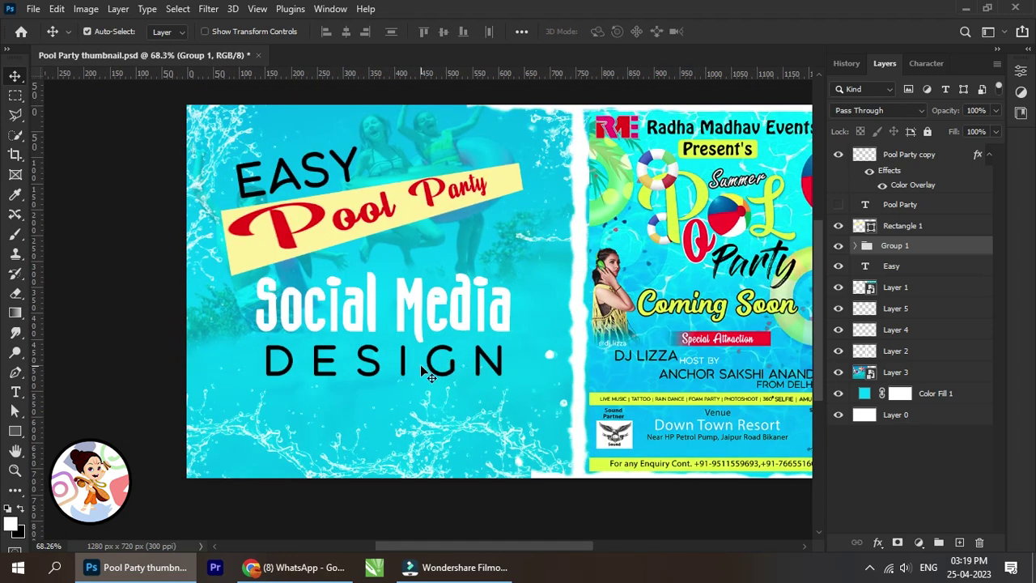
scroll(419, 365, "up", 2)
scroll(416, 340, "down", 1)
scroll(408, 324, "down", 2)
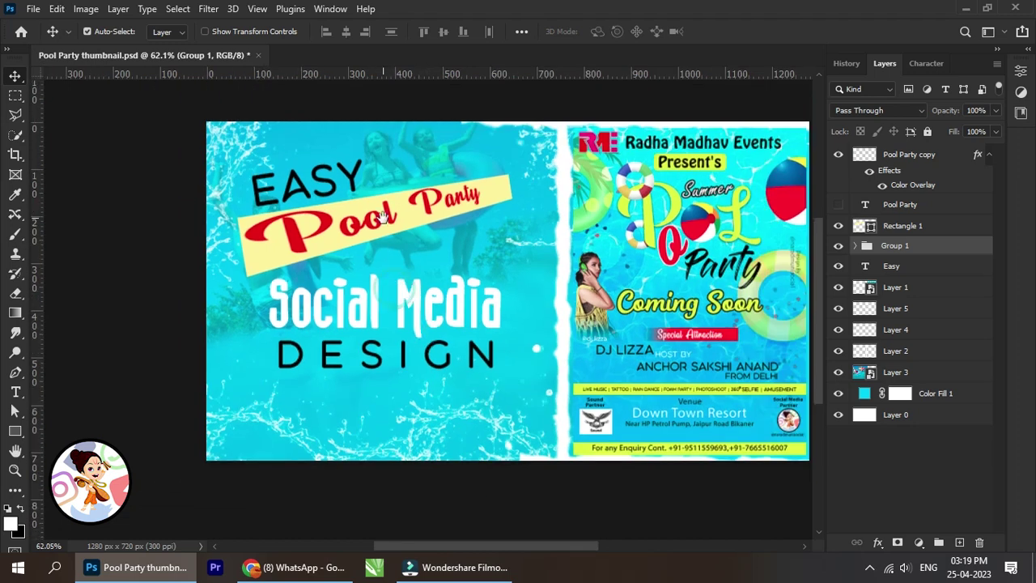
scroll(437, 202, "up", 2)
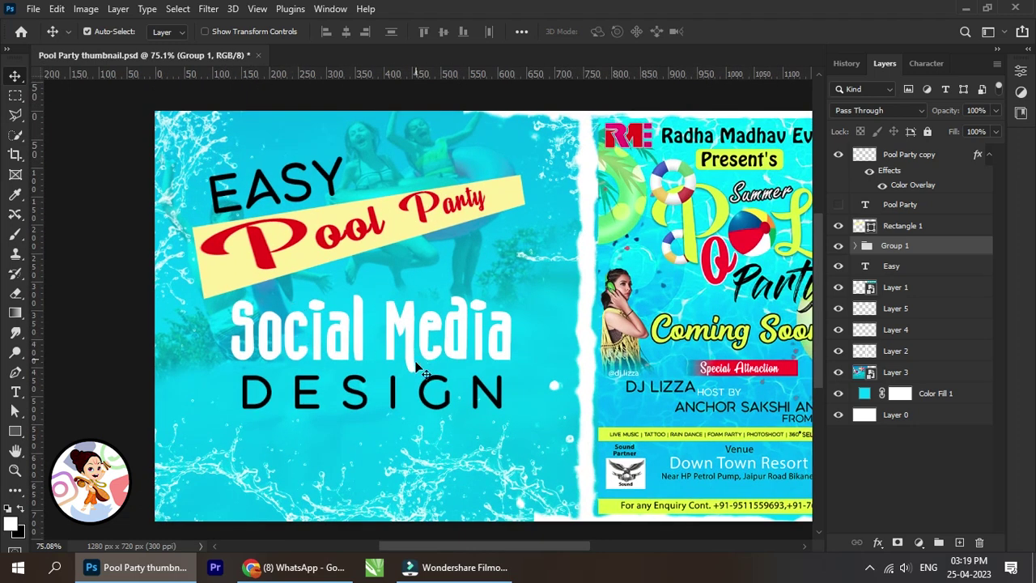
mouse_move(347, 401)
left_mouse_down()
mouse_move(336, 345)
mouse_move(346, 356)
left_mouse_up()
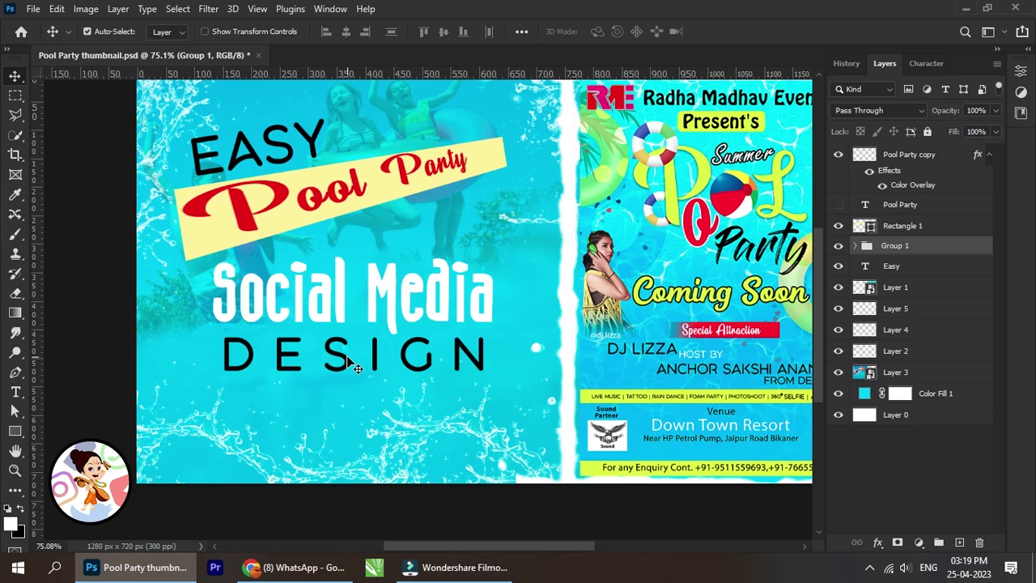
left_click_drag(392, 356, 375, 280)
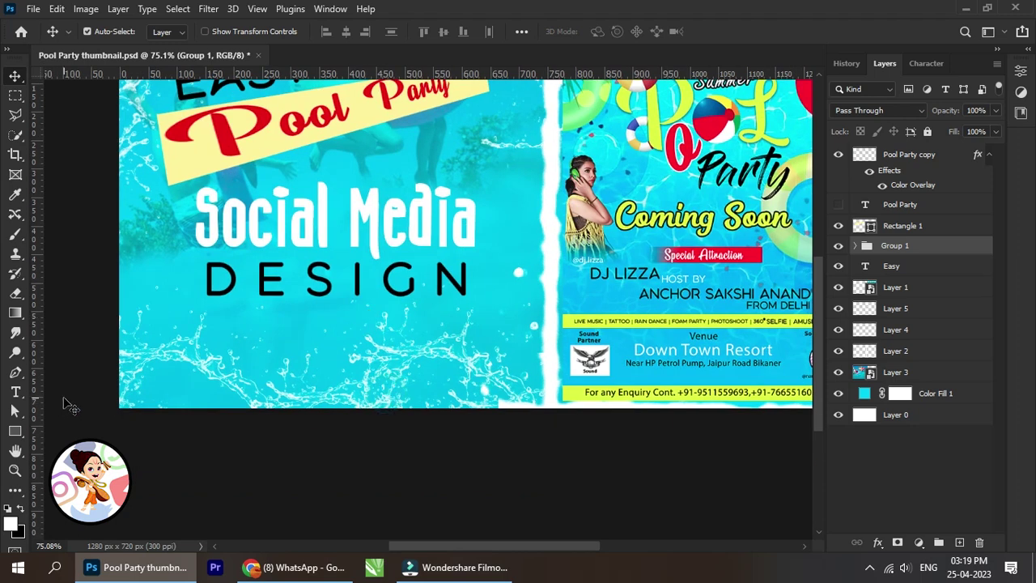
left_click(18, 395)
Step: Add white CREATE text below DESIGN with letter tracking set to 0
left_click(323, 363)
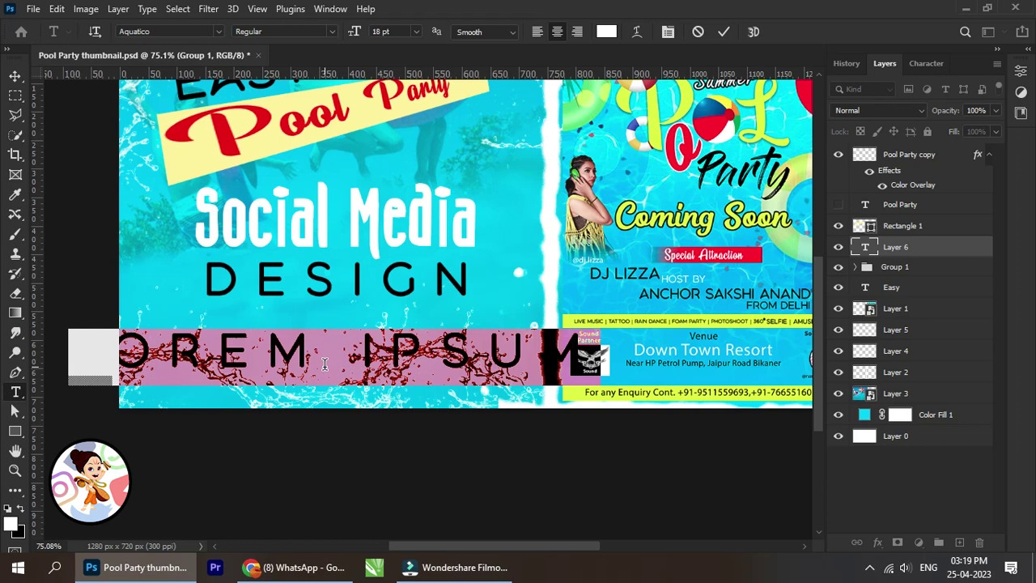
type("C")
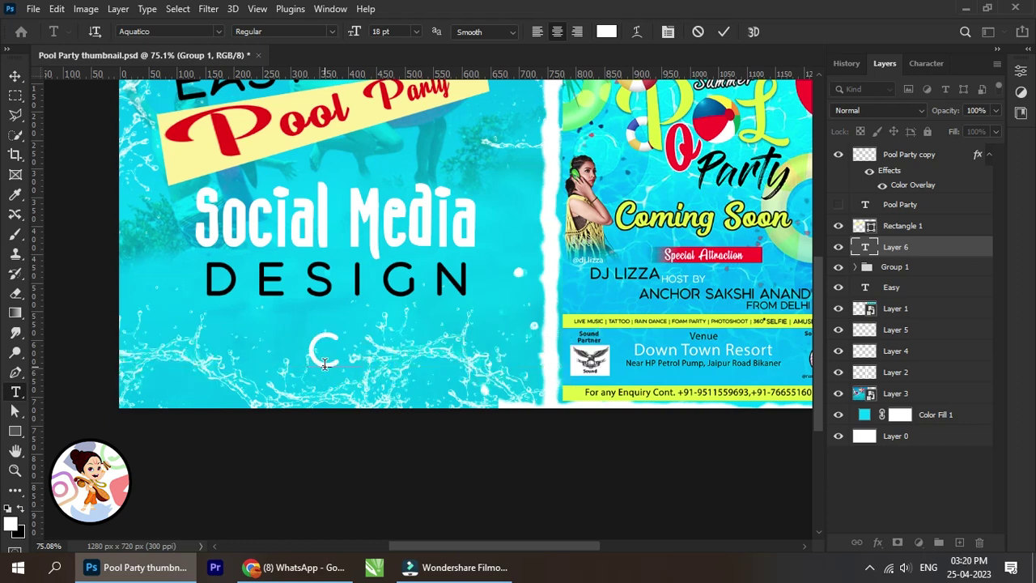
type("REA")
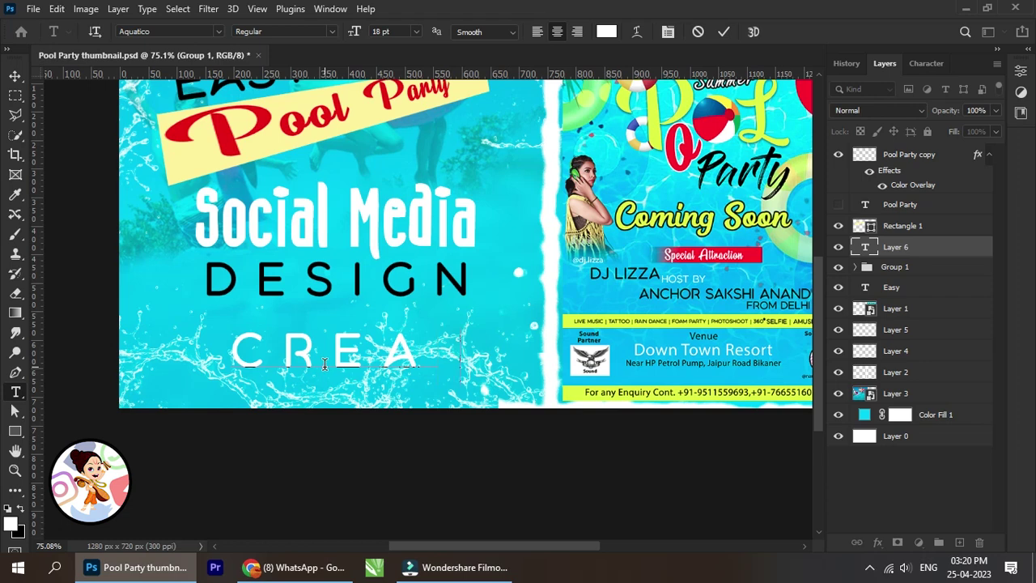
type("TE")
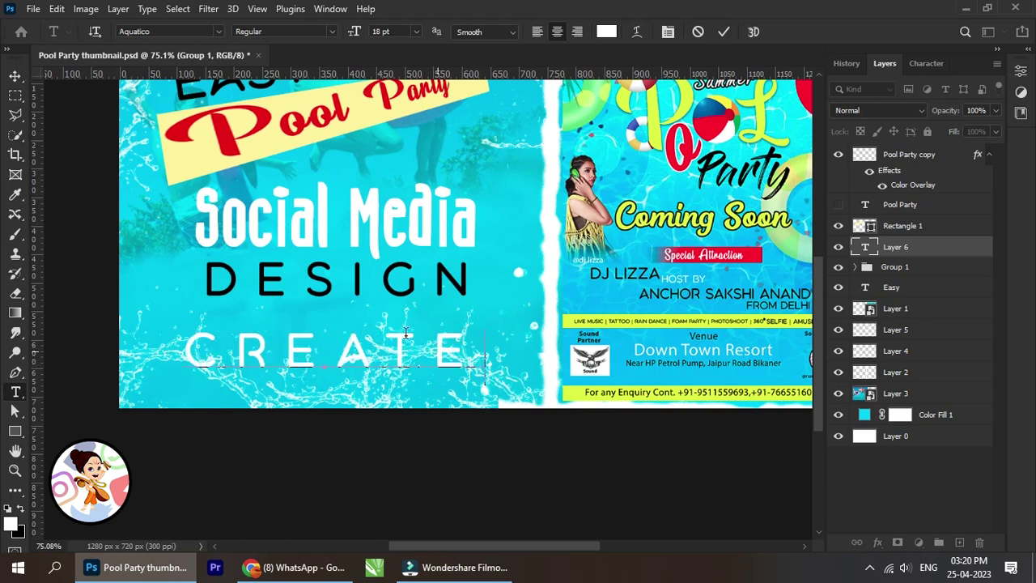
left_click(15, 75)
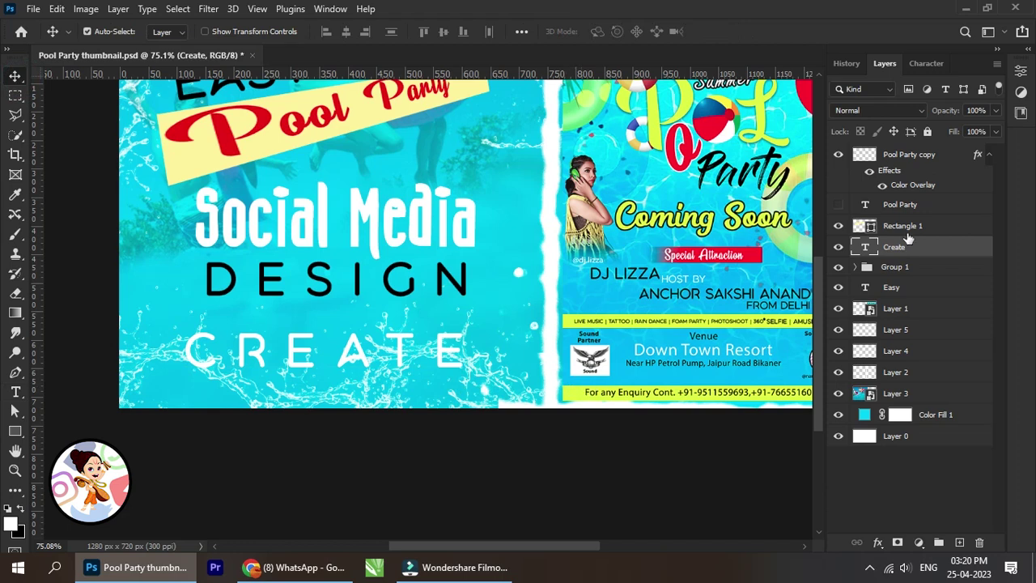
left_click(925, 64)
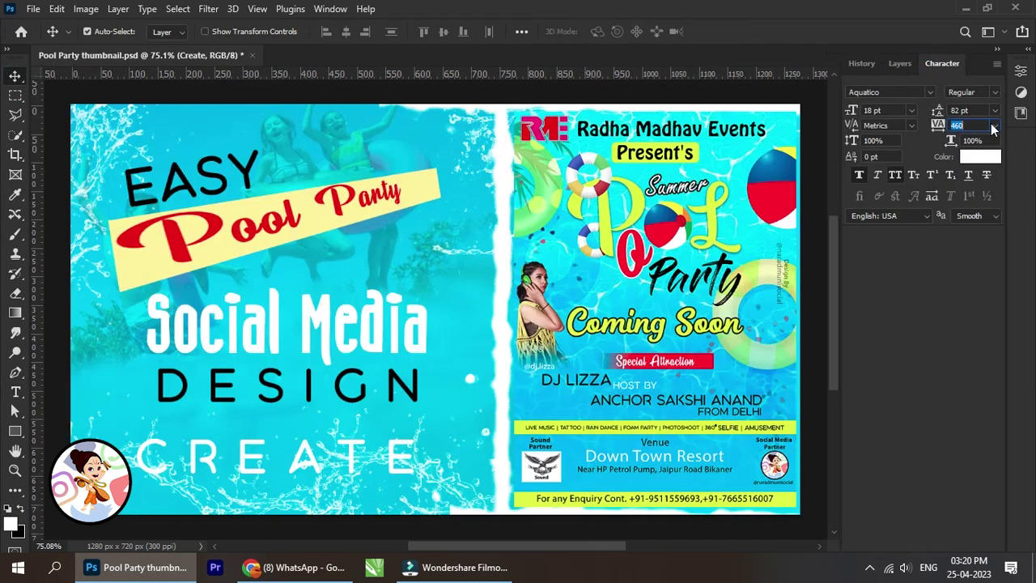
left_click(994, 125)
left_click(966, 216)
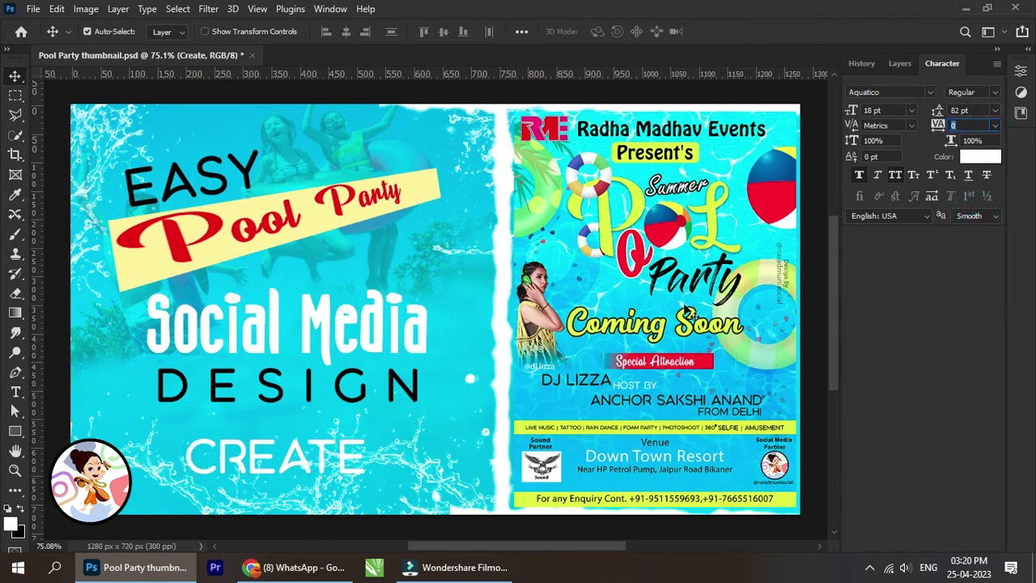
Step: Select the CREATE text layer and toggle its All Caps setting
scroll(323, 380, "down", 2)
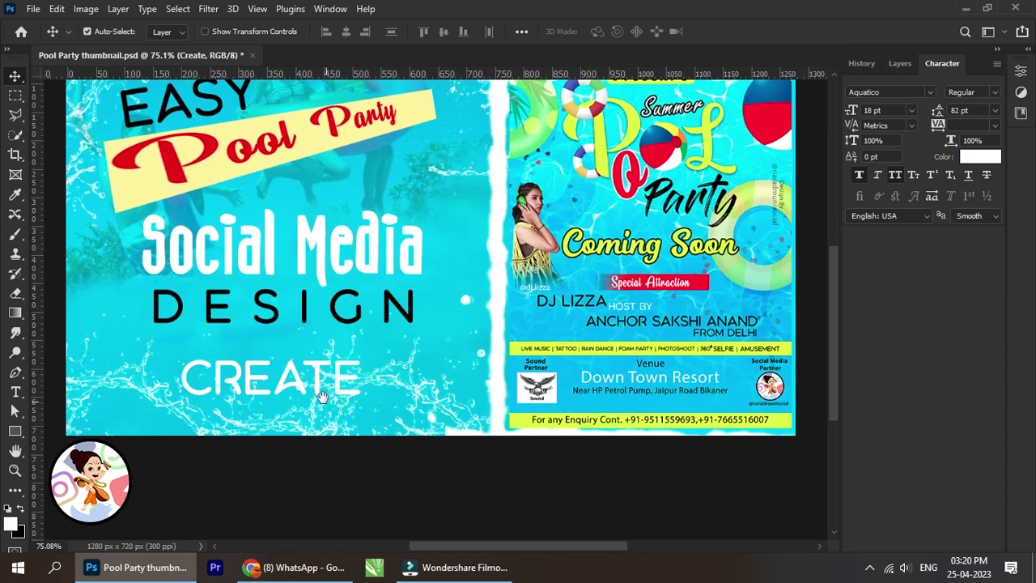
scroll(323, 377, "up", 2)
right_click(316, 370)
left_click(335, 369)
scroll(339, 377, "down", 2)
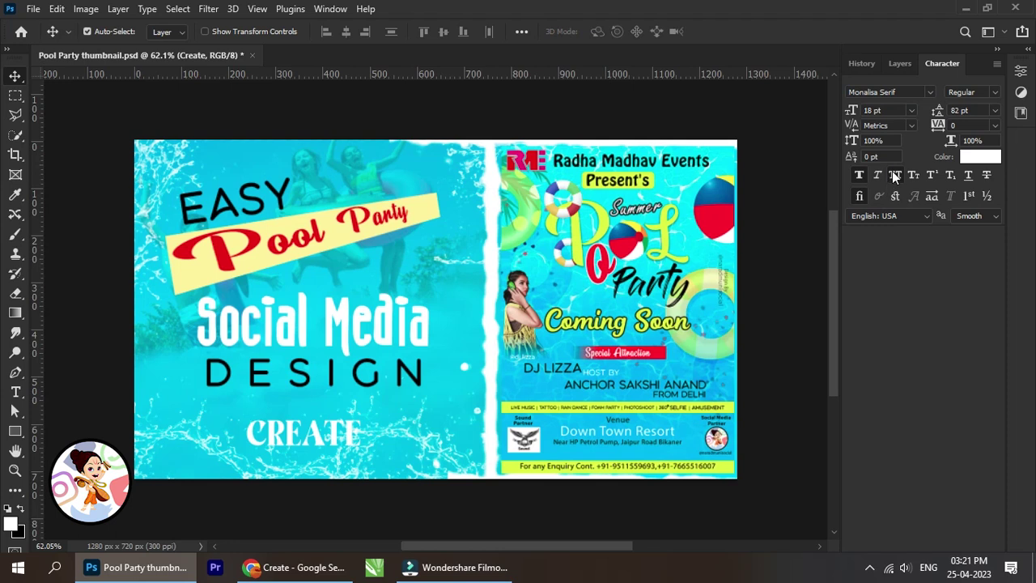
left_click(894, 176)
scroll(346, 426, "up", 1)
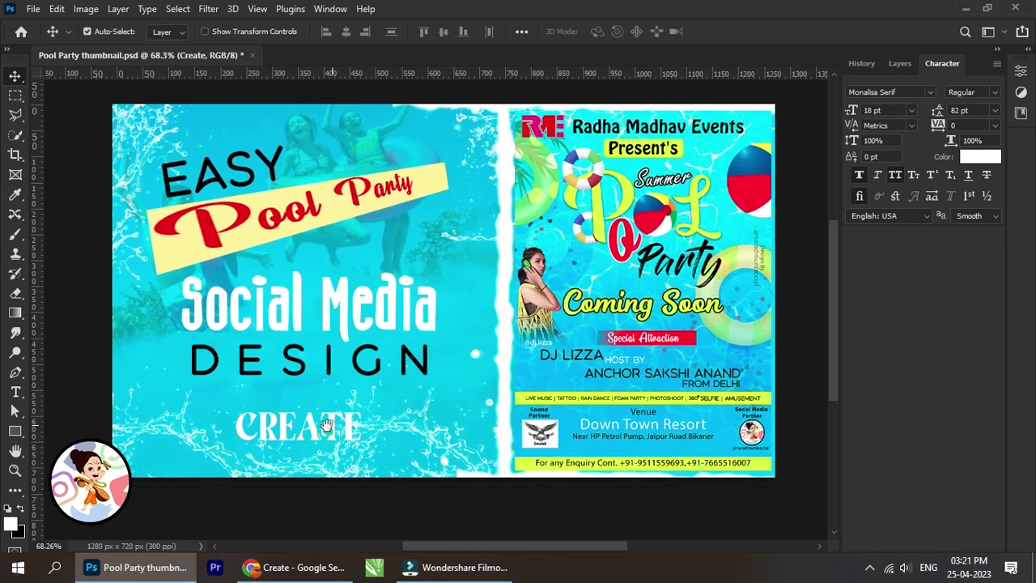
Step: Rotate CREATE 90° clockwise, enlarge it slightly, and move it to the left edge
key("ctrl+t")
right_click(328, 423)
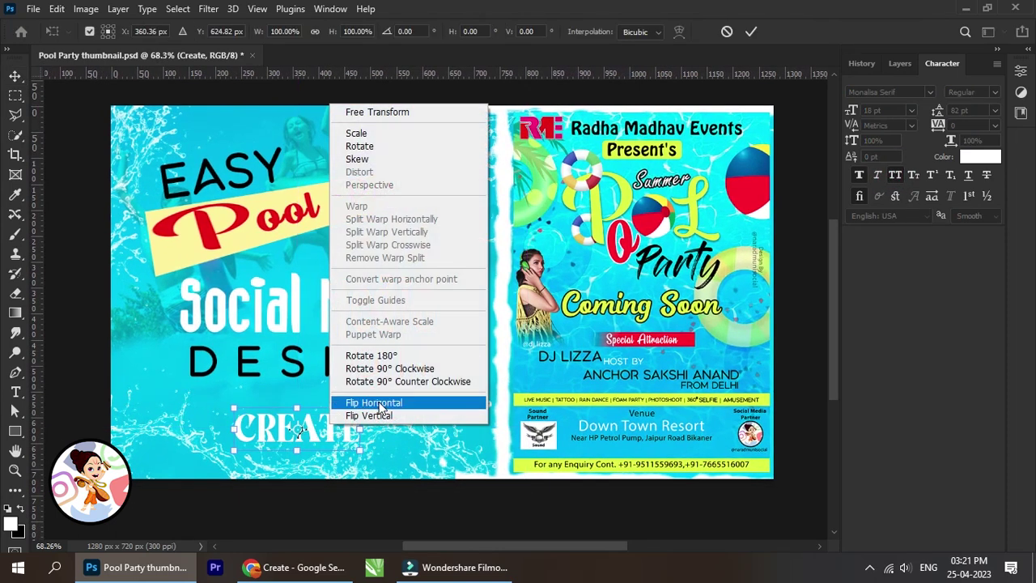
left_click(401, 368)
left_click_drag(322, 363, 361, 304)
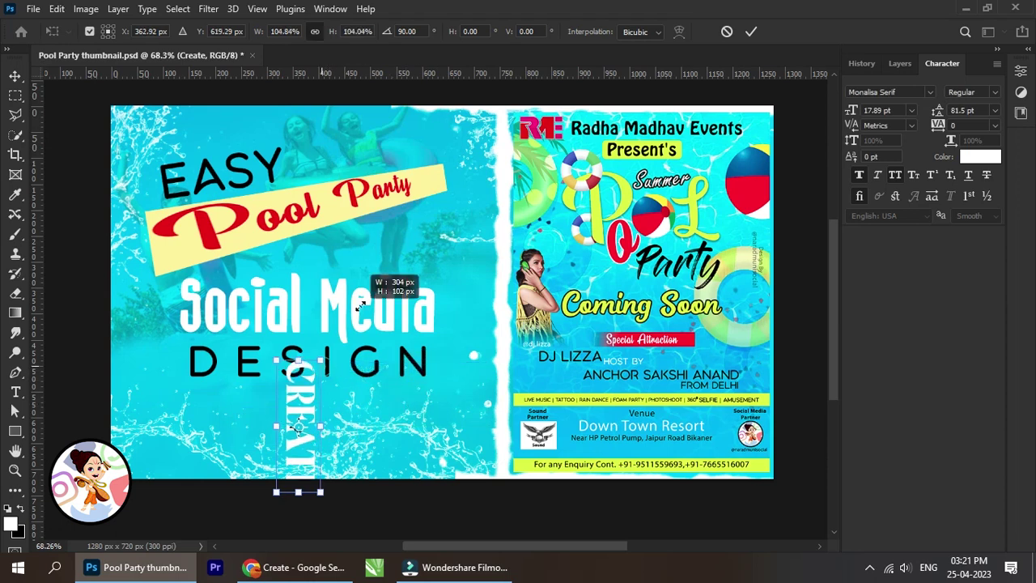
left_click(751, 31)
mouse_move(303, 328)
left_mouse_down()
mouse_move(474, 328)
mouse_move(314, 335)
left_mouse_up()
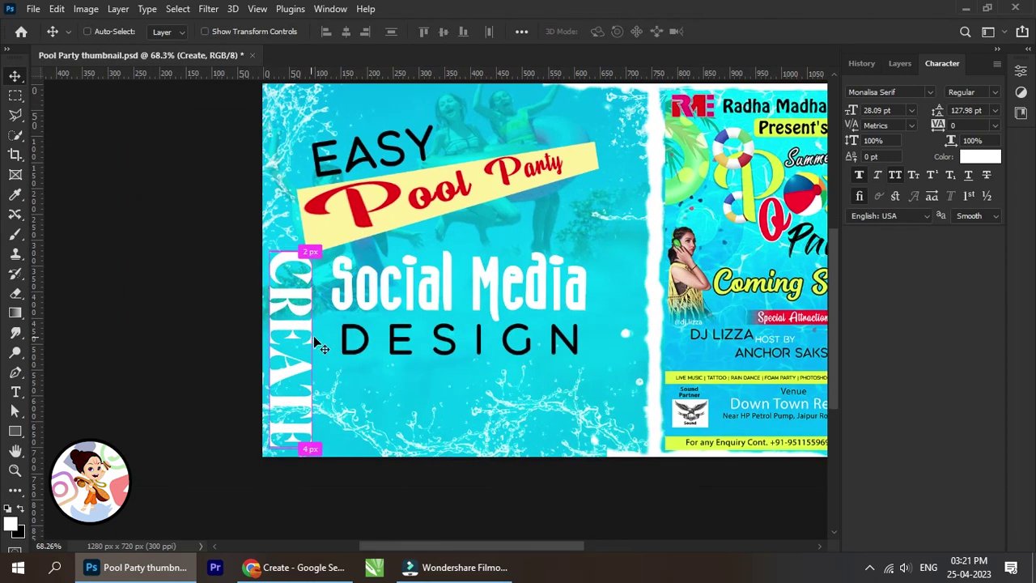
Step: Shrink vertical CREATE to about 79% and place it beside the divider before the poster
key("ctrl+t")
left_click_drag(313, 252, 306, 293)
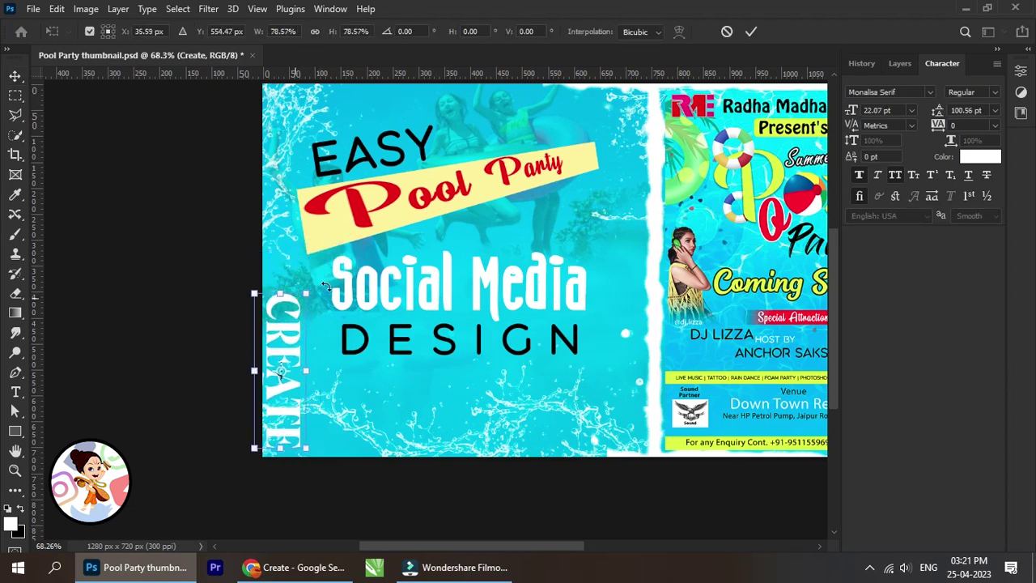
left_click(749, 32)
key("Right")
key("Right")
key("Right")
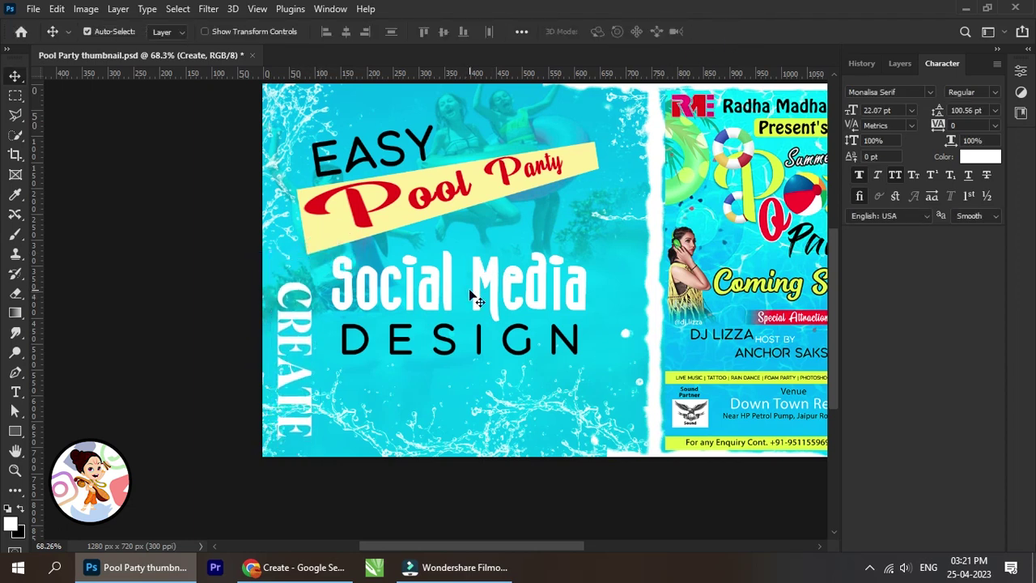
mouse_move(311, 328)
left_mouse_down()
mouse_move(640, 414)
mouse_move(665, 374)
mouse_move(532, 349)
left_mouse_up()
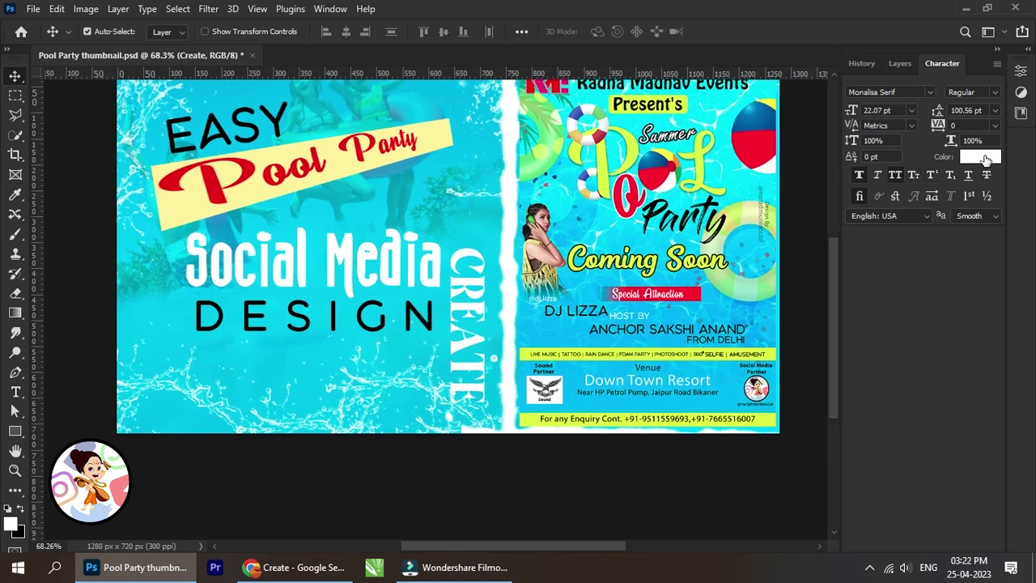
Step: Keep CREATE in the Regular style and change its colour to black
left_click(994, 93)
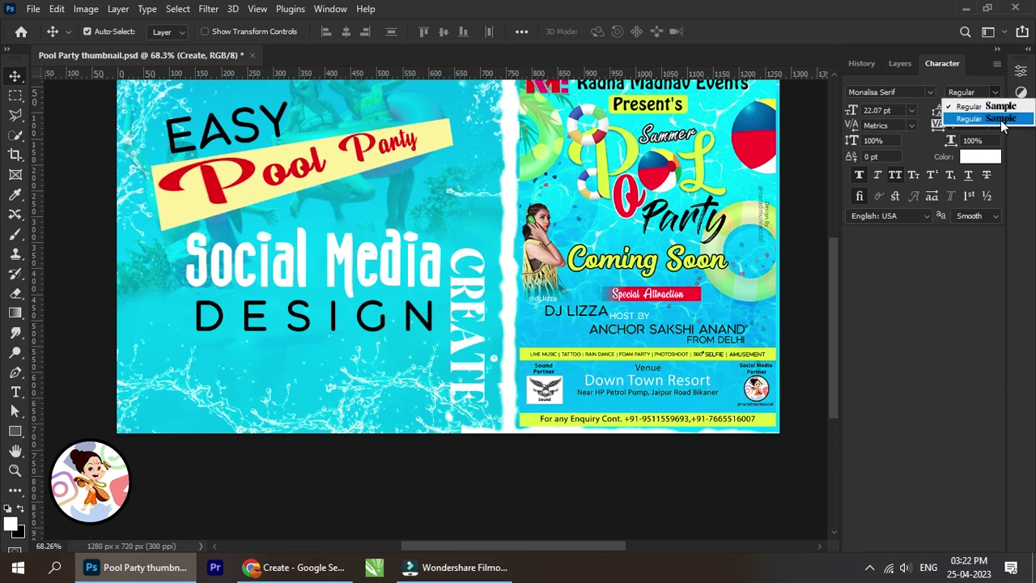
left_click(1001, 121)
left_click(990, 157)
left_click(717, 396)
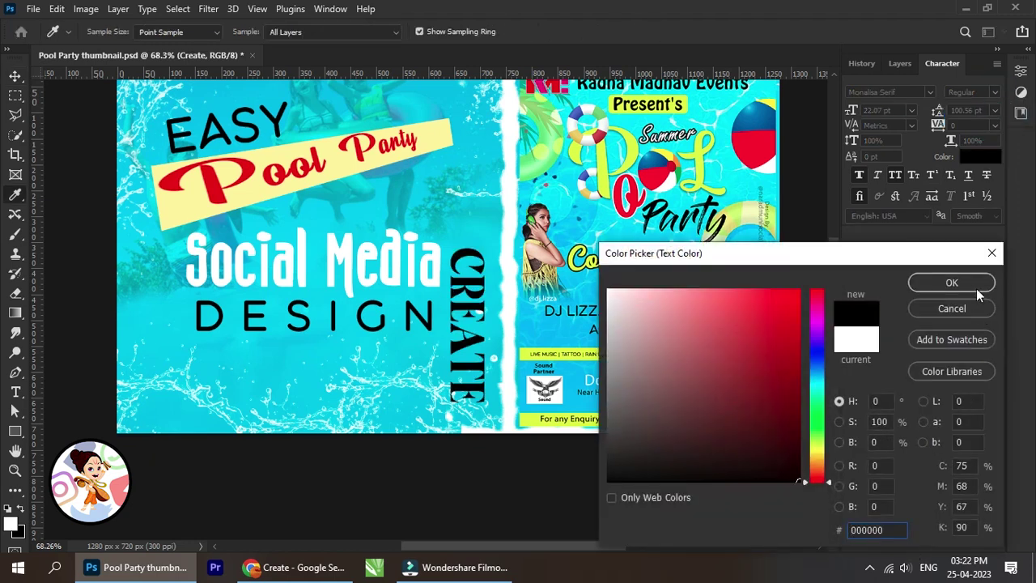
left_click(955, 280)
scroll(631, 321, "down", 3)
scroll(685, 264, "up", 2)
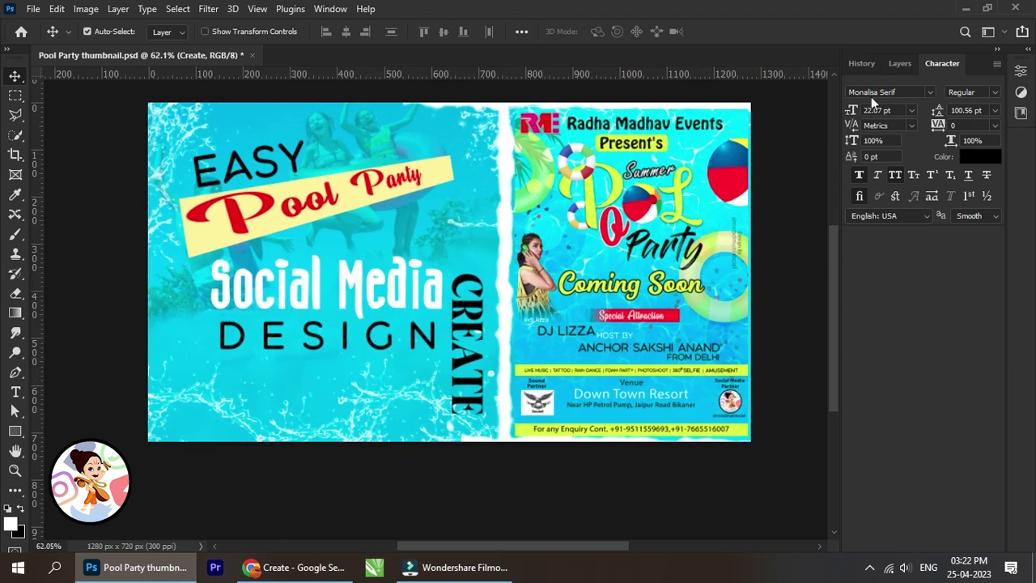
Step: Preview several fonts on CREATE and apply Heading Now Trial 35 Medium
left_click(929, 92)
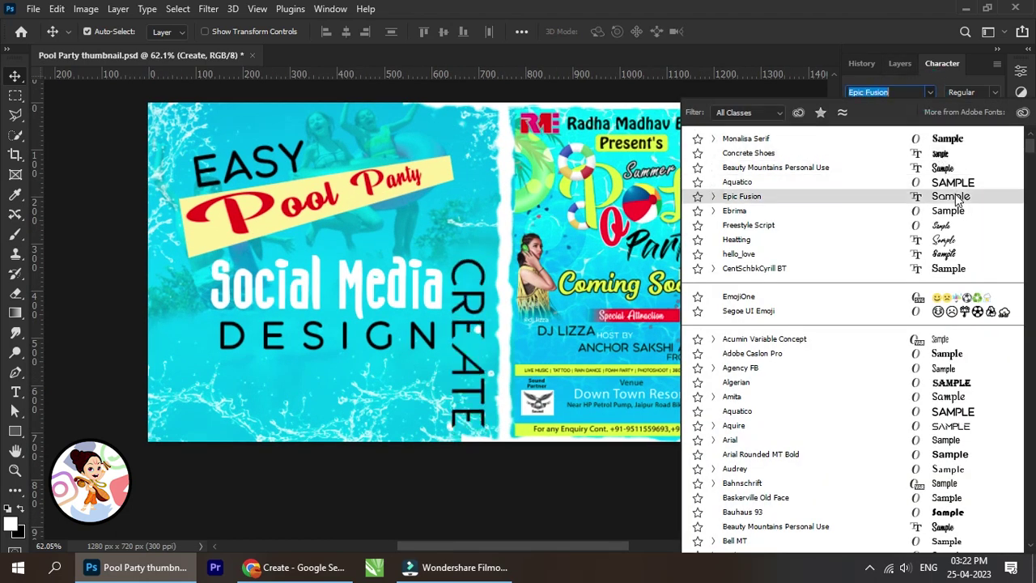
scroll(957, 211, "down", 2)
scroll(951, 215, "down", 2)
scroll(945, 223, "down", 1)
scroll(938, 227, "down", 2)
scroll(907, 259, "down", 10)
scroll(882, 291, "down", 10)
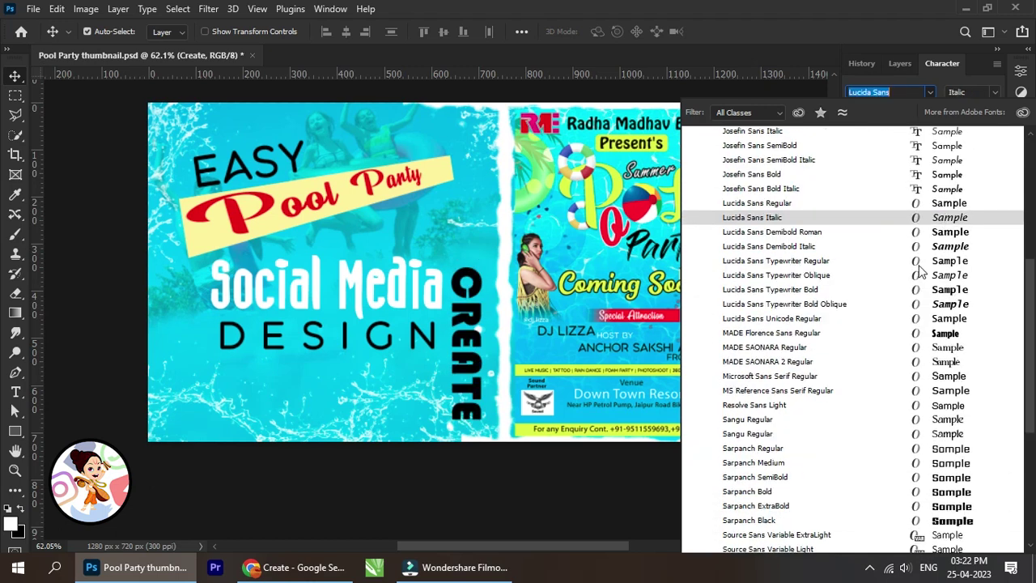
scroll(955, 348, "down", 2)
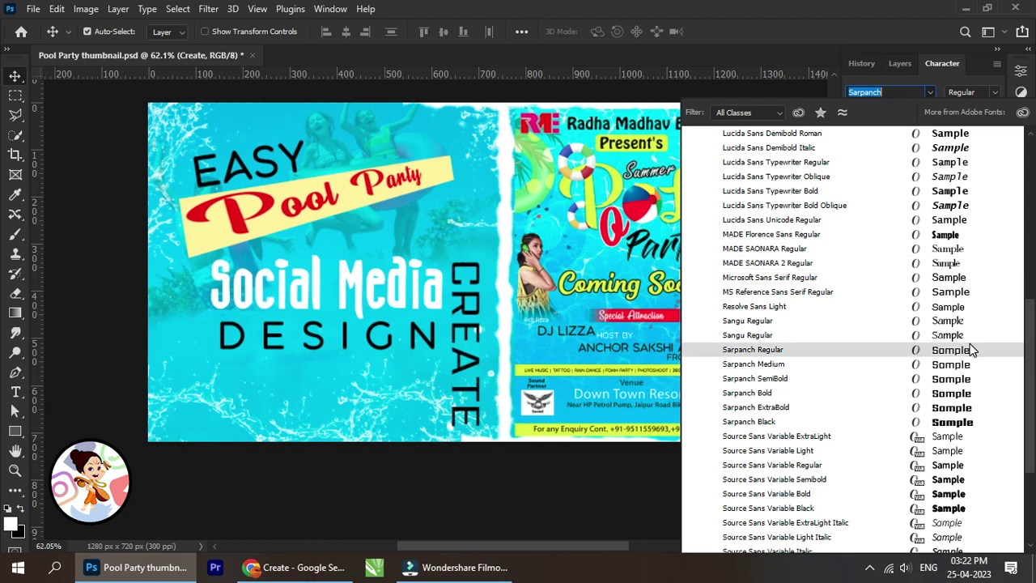
scroll(969, 353, "down", 2)
scroll(963, 380, "down", 1)
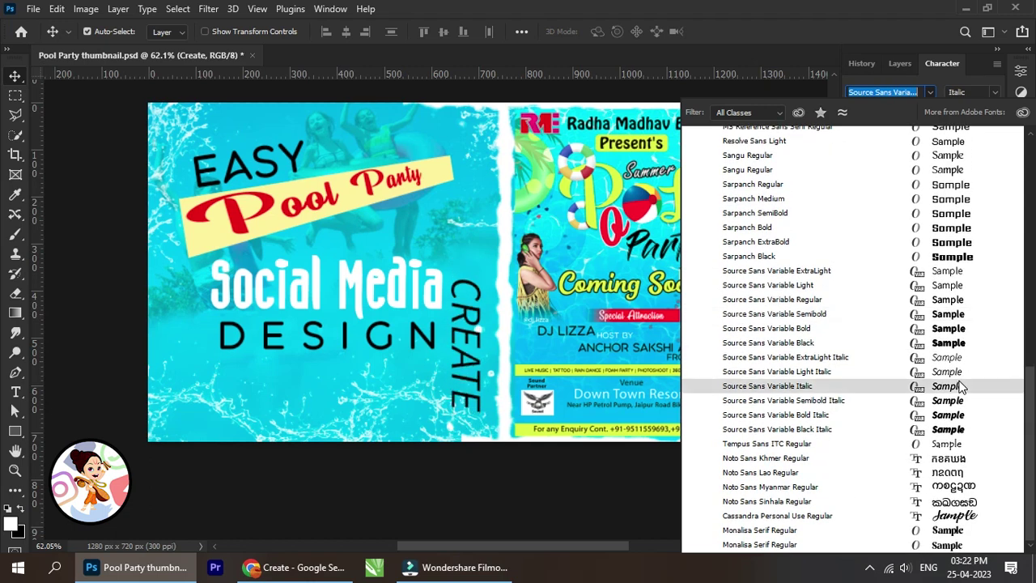
key("Up")
key("Up")
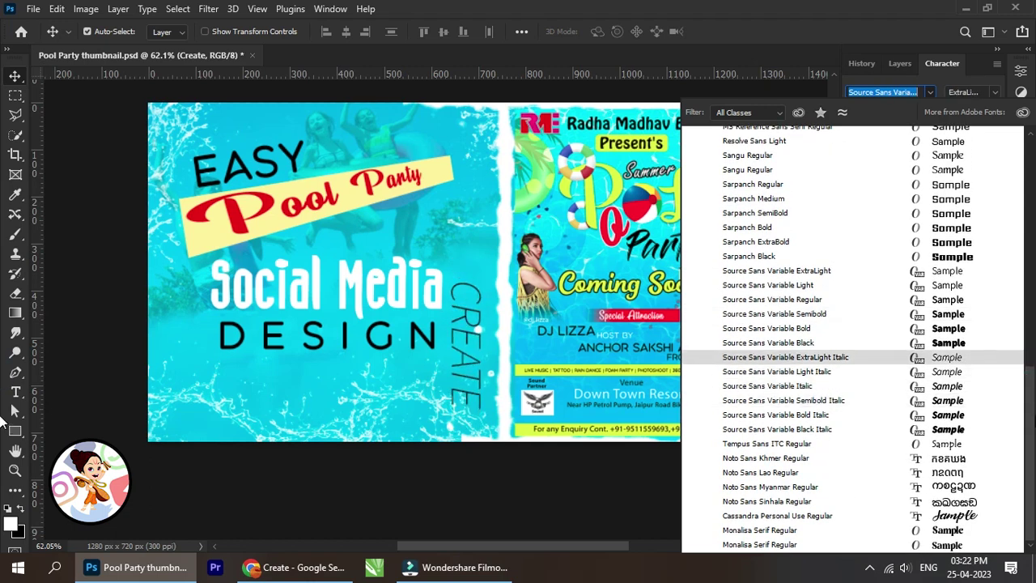
key("Up")
key("Up")
key("Up")
key("Up")
key("Up")
key("Up")
key("Up")
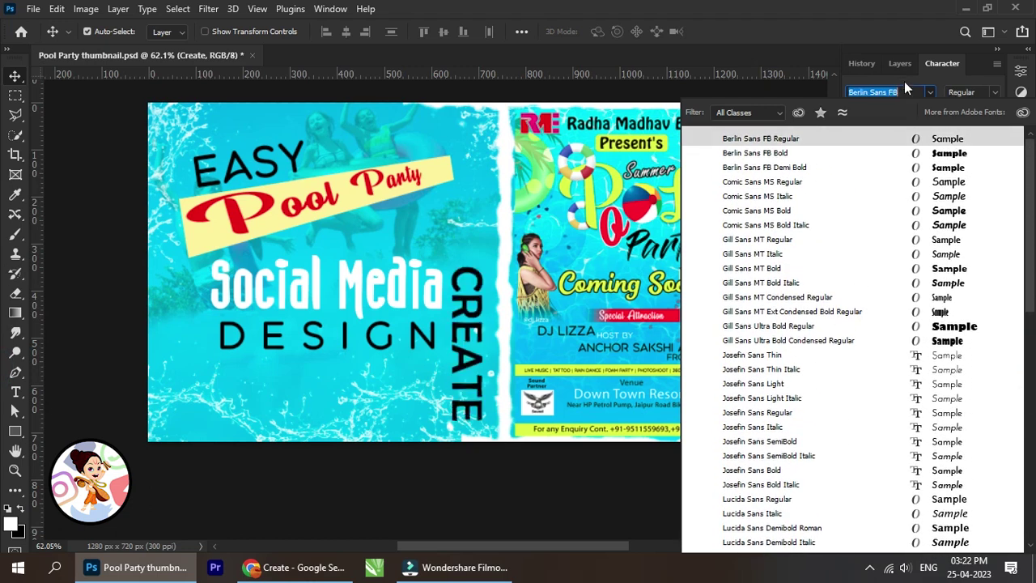
type("ber")
key("Down")
key("Down")
key("Down")
key("Down")
key("Down")
key("Down")
key("Down")
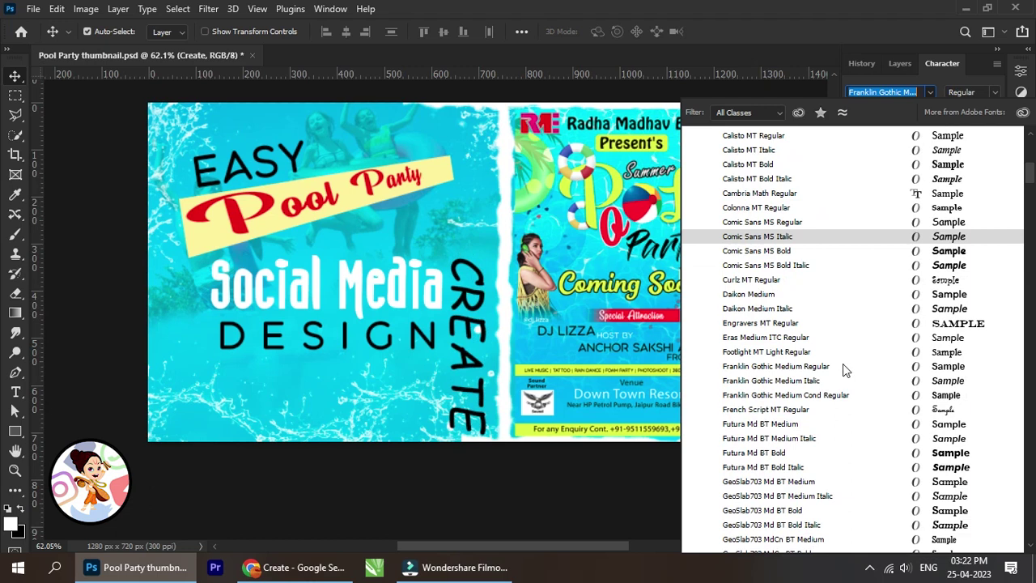
key("Down")
key("Down")
key("Down")
key("Down")
key("Down")
key("Down")
key("Down")
key("Down")
key("Down")
key("Down")
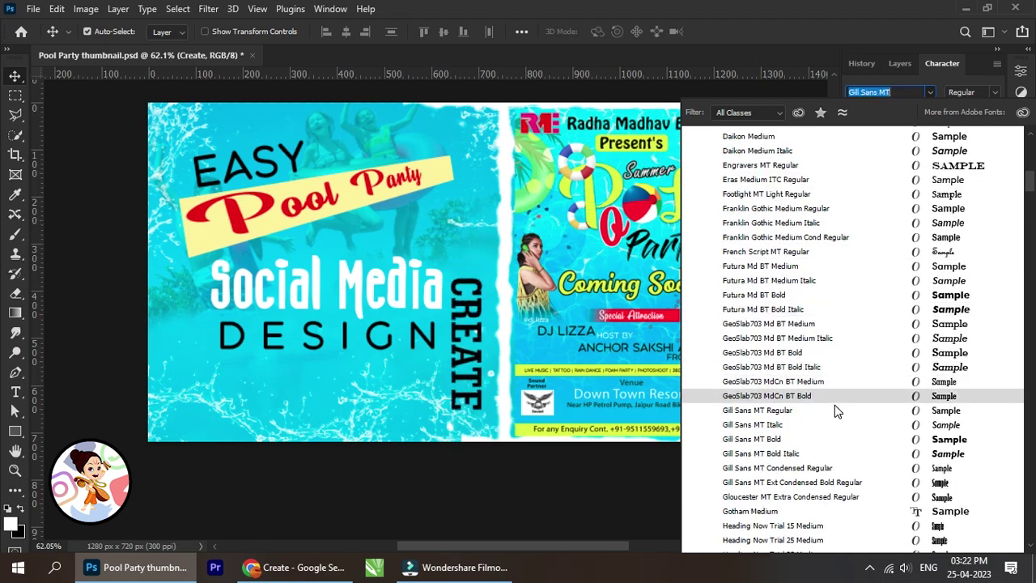
key("Down")
scroll(817, 396, "down", 2)
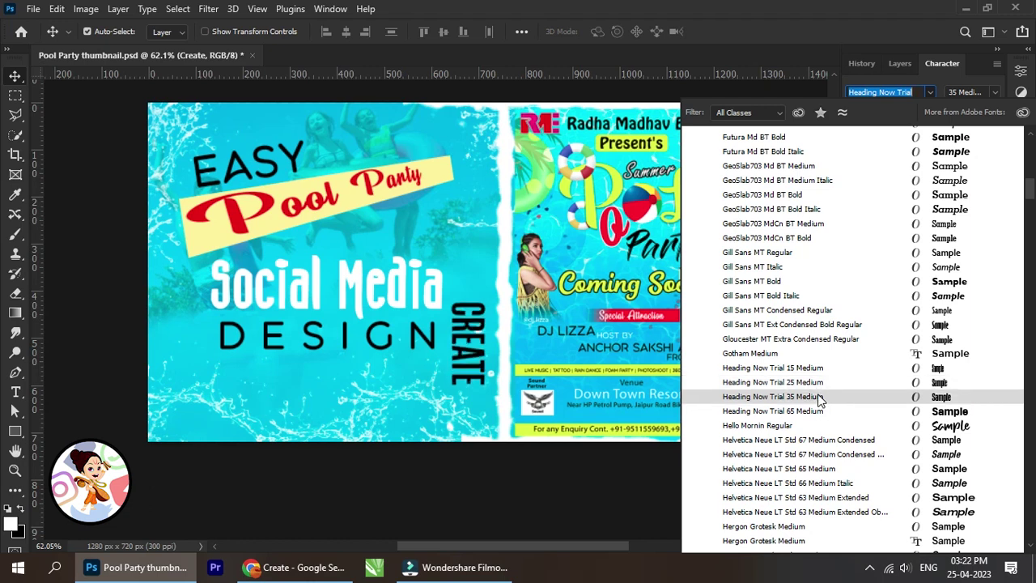
left_click(817, 398)
Step: Enlarge the vertical CREATE text with Free Transform and nudge it upward
key("ctrl+t")
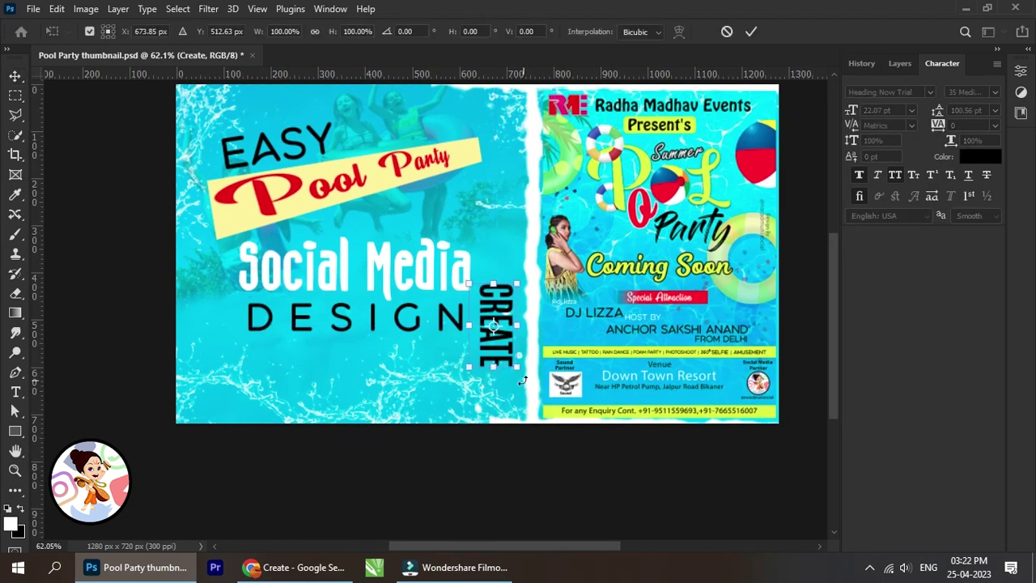
left_click_drag(518, 368, 536, 402)
left_click_drag(508, 350, 500, 369)
left_click(752, 32)
key("shift+Up")
key("shift+Up")
key("shift+Up")
key("shift+Up")
key("shift+Up")
key("shift+Up")
key("shift+Up")
key("shift+Up")
key("shift+Up")
scroll(520, 334, "down", 1)
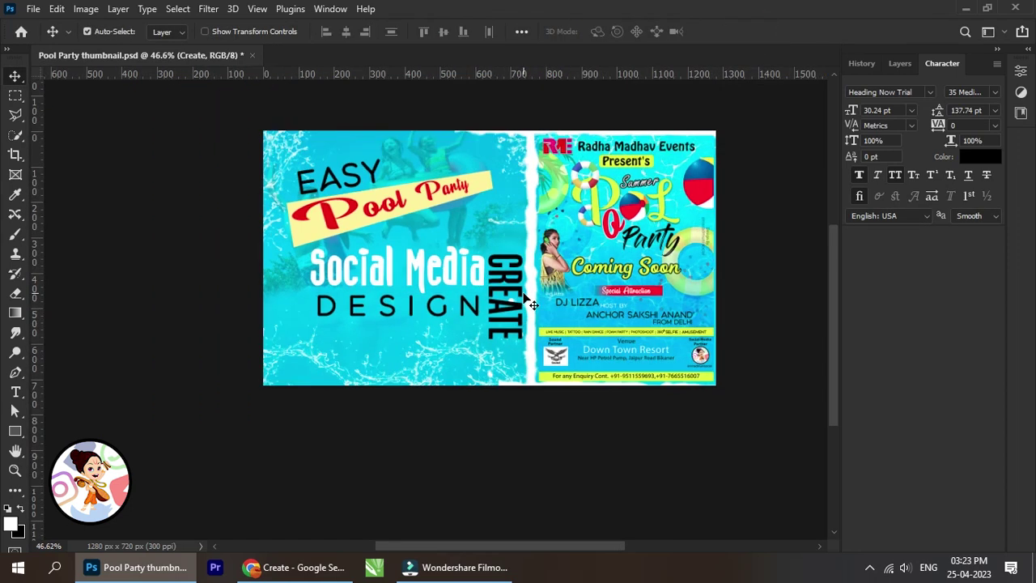
scroll(558, 347, "down", 1)
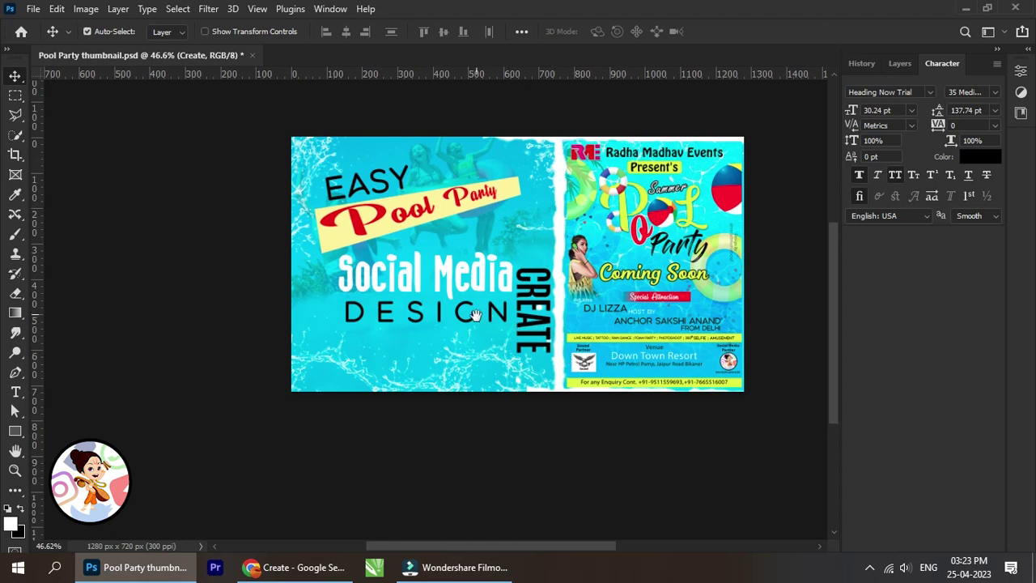
scroll(595, 292, "up", 1)
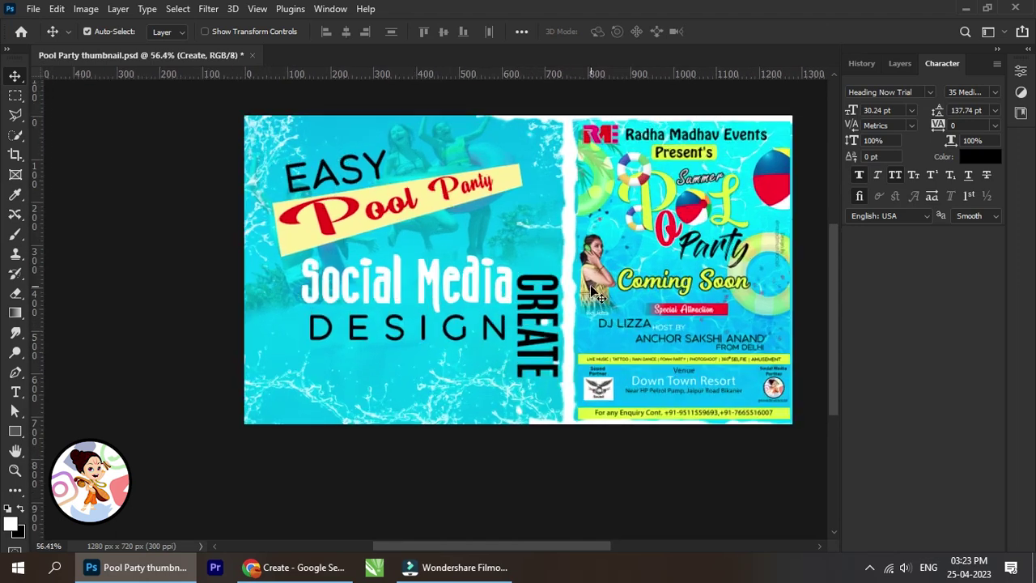
Step: Change the CREATE font to Franklin Gothic Medium Cond
left_click(930, 91)
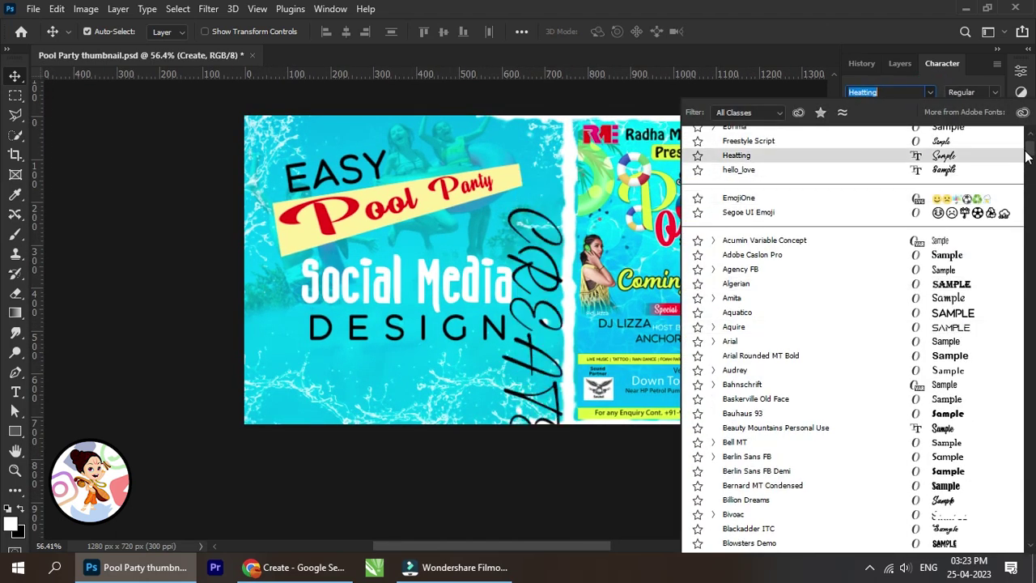
left_click_drag(1023, 192, 1032, 289)
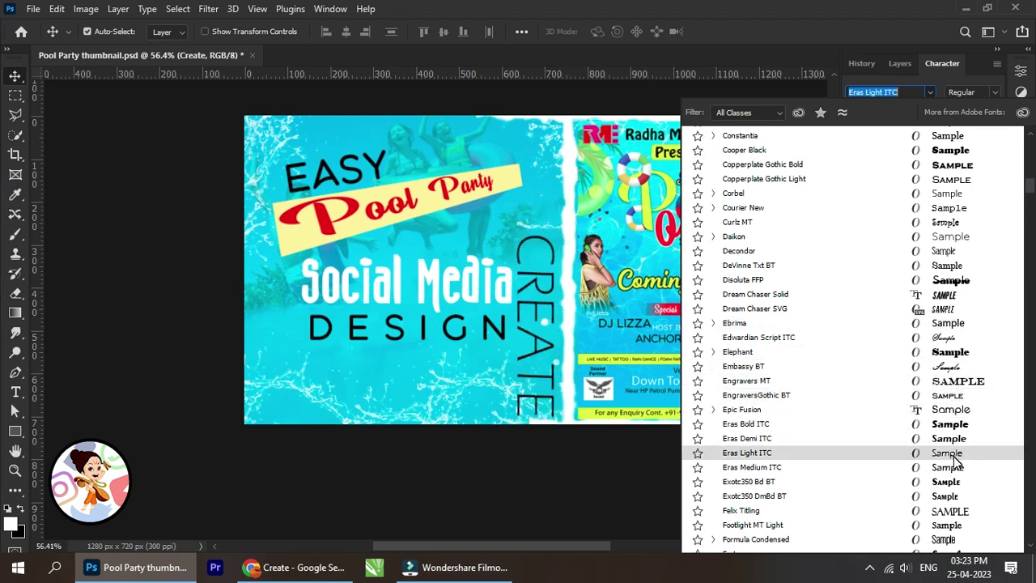
scroll(956, 467, "down", 2)
scroll(954, 476, "down", 2)
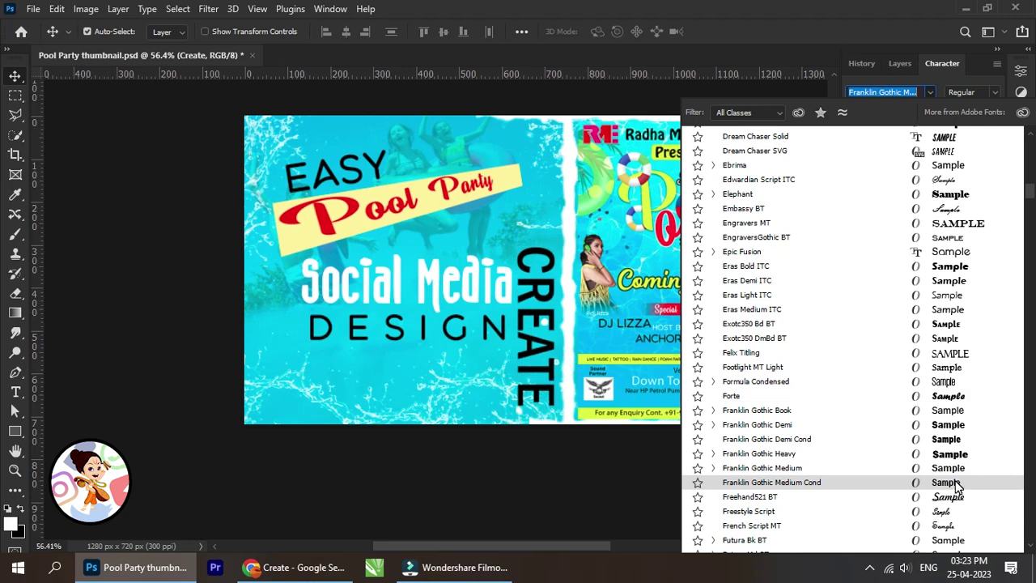
left_click(955, 481)
scroll(540, 340, "up", 1, "alt")
Step: Shrink CREATE to about two thirds of its size and nudge it up and left
key("ctrl+t")
left_click_drag(515, 239, 519, 296)
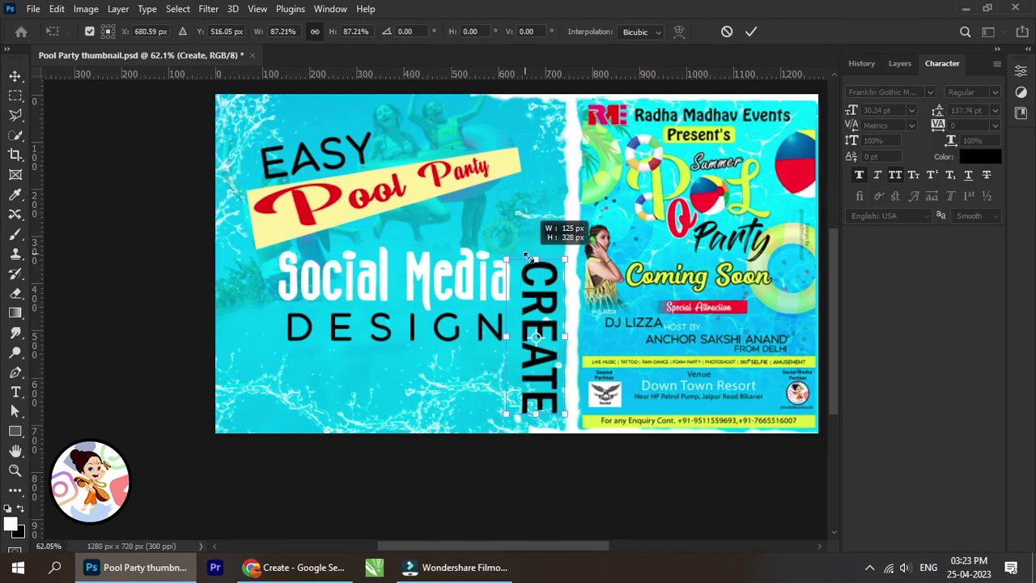
left_click(751, 32)
key("shift+Left")
key("shift+Left")
key("shift+Up")
key("shift+Up")
key("shift+Up")
key("shift+Up")
key("shift+Up")
key("shift+Up")
key("shift+Up")
scroll(579, 329, "down", 1)
scroll(579, 329, "down", 1)
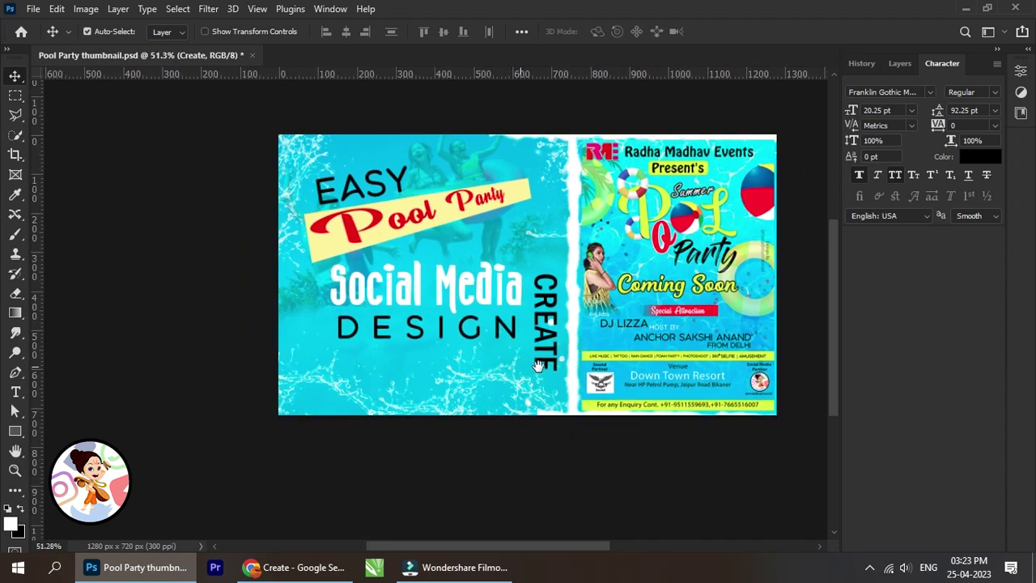
scroll(580, 328, "left", 1)
Step: Stretch CREATE downward to about 24.55 pt beside the poster's splash edge, then nudge it up
key("ctrl+t")
scroll(571, 367, "up", 2)
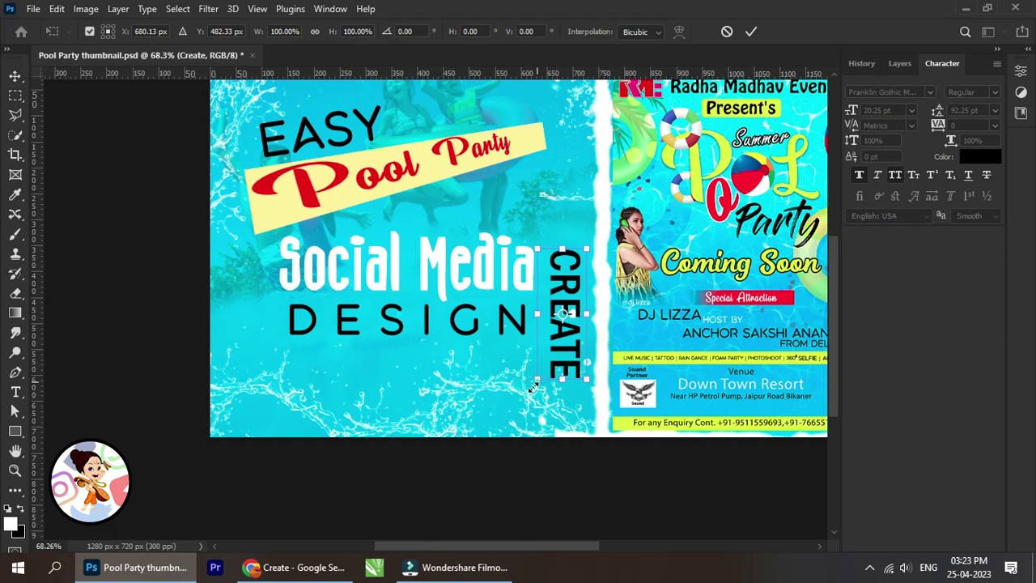
left_click_drag(535, 388, 527, 414)
left_click(751, 31)
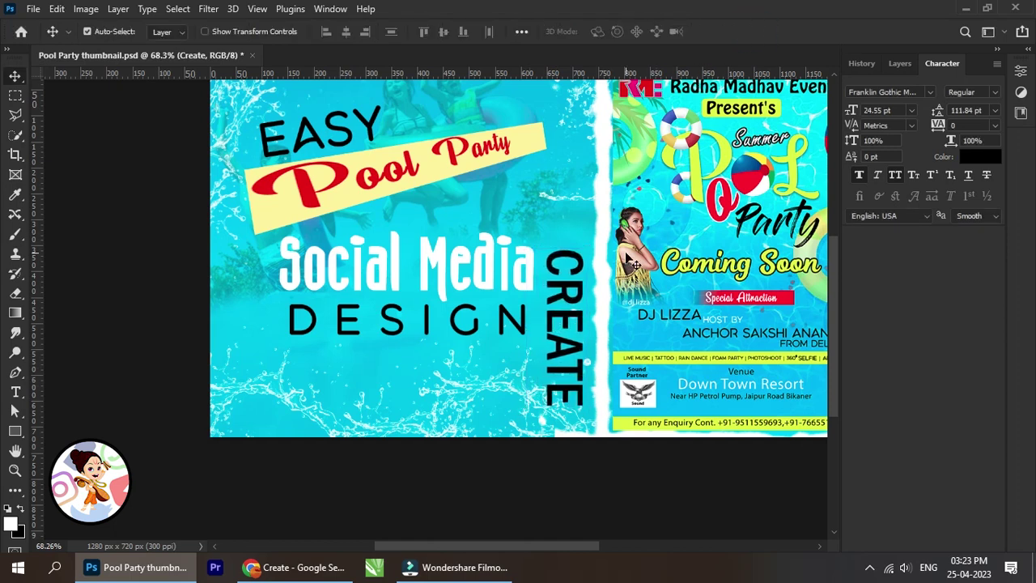
scroll(627, 257, "down", 3)
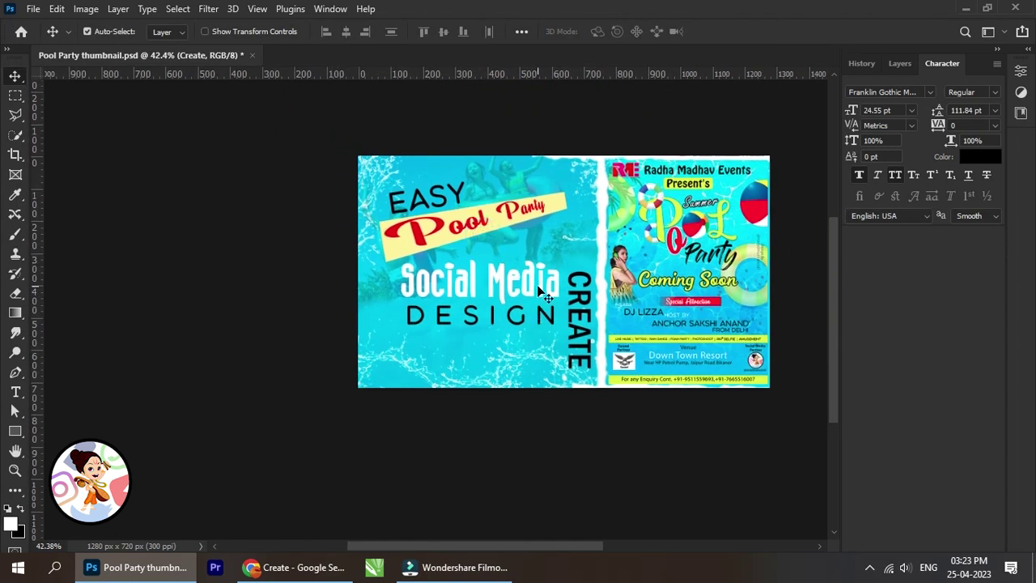
scroll(538, 292, "up", 2)
key("ctrl+minus")
key("ctrl+minus")
key("ctrl+plus")
scroll(536, 285, "right", 2)
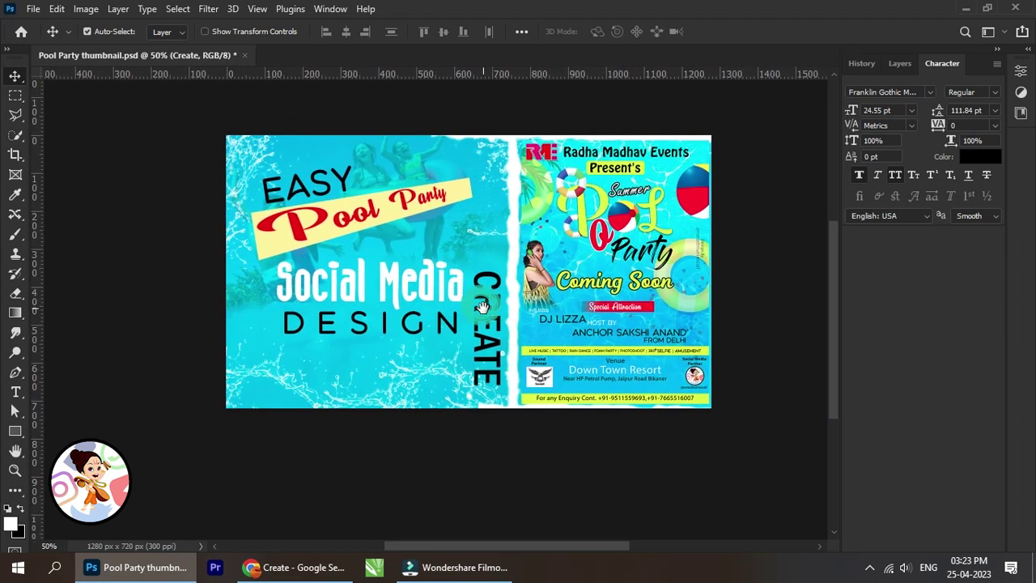
key("shift+Up")
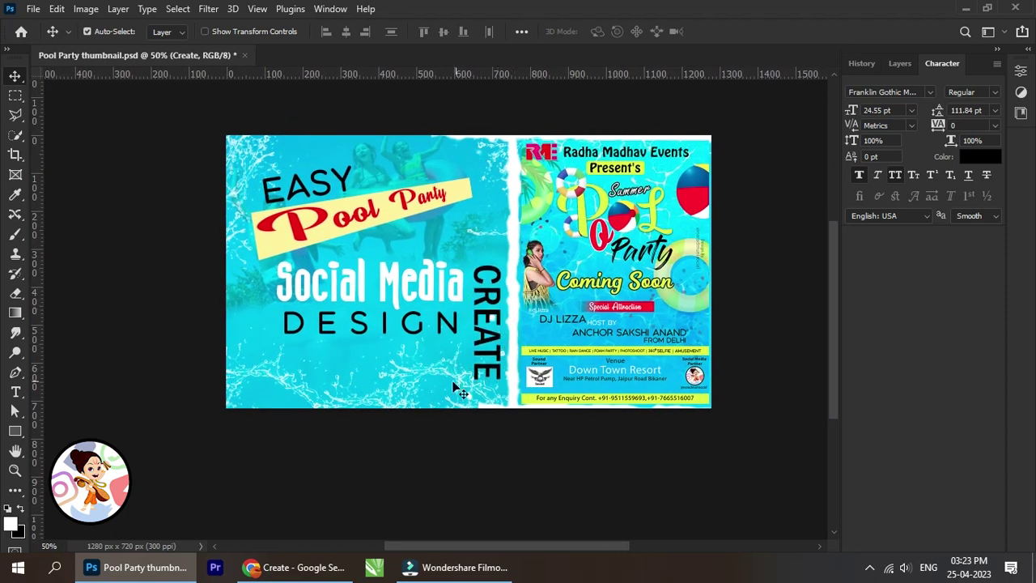
scroll(393, 366, "up", 1, "alt")
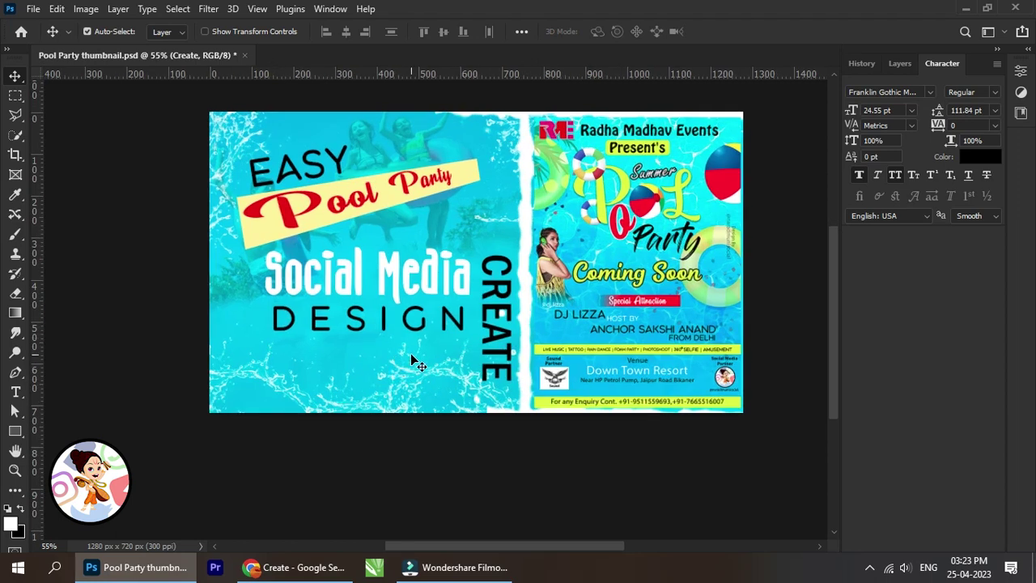
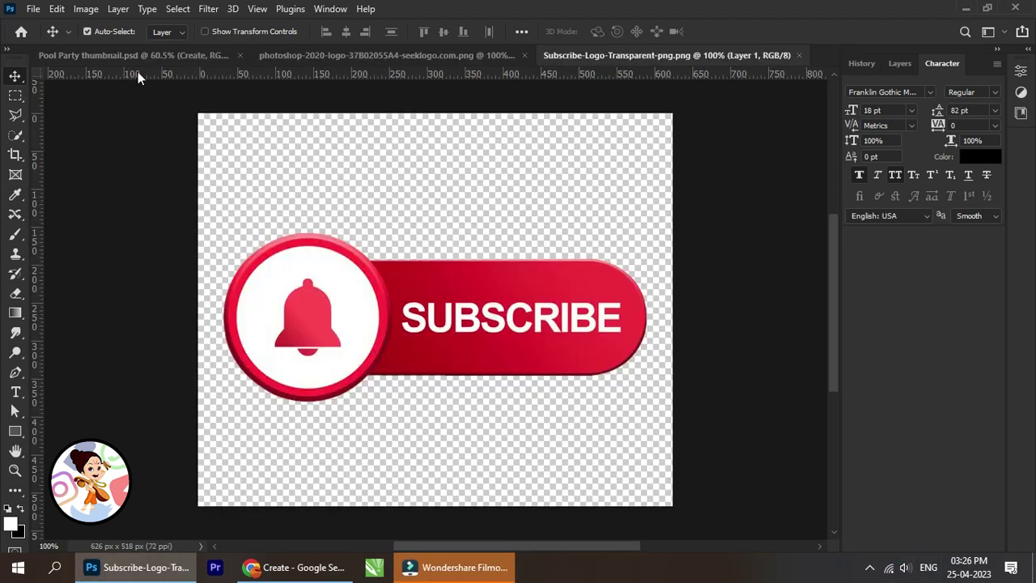
Step: Float the Photoshop logo image in its own window and drag it onto the Pool Party canvas
left_click(132, 58)
scroll(505, 380, "down", 2)
scroll(420, 316, "up", 1)
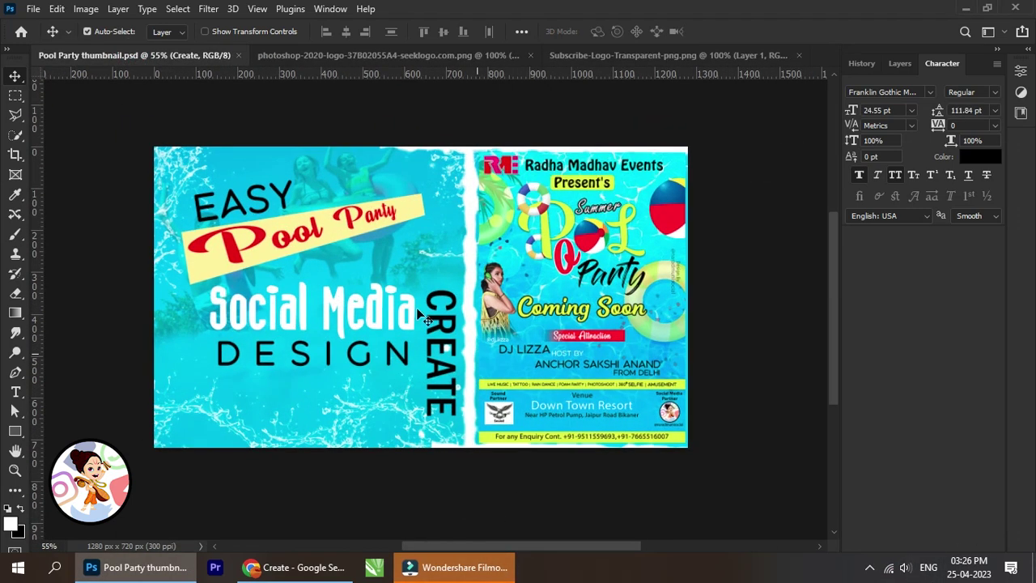
left_click(294, 62)
right_click(460, 279)
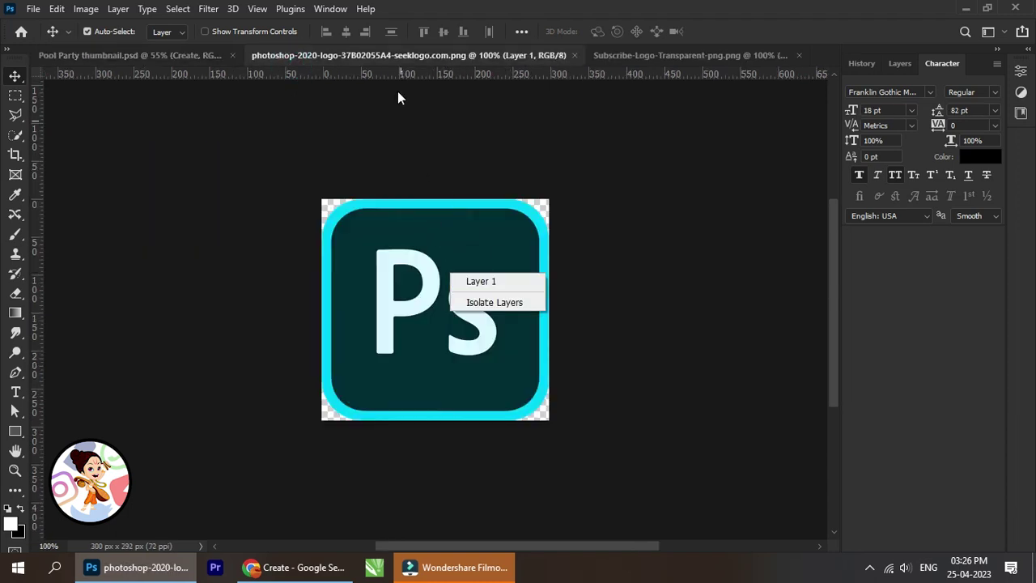
left_click_drag(508, 55, 493, 130)
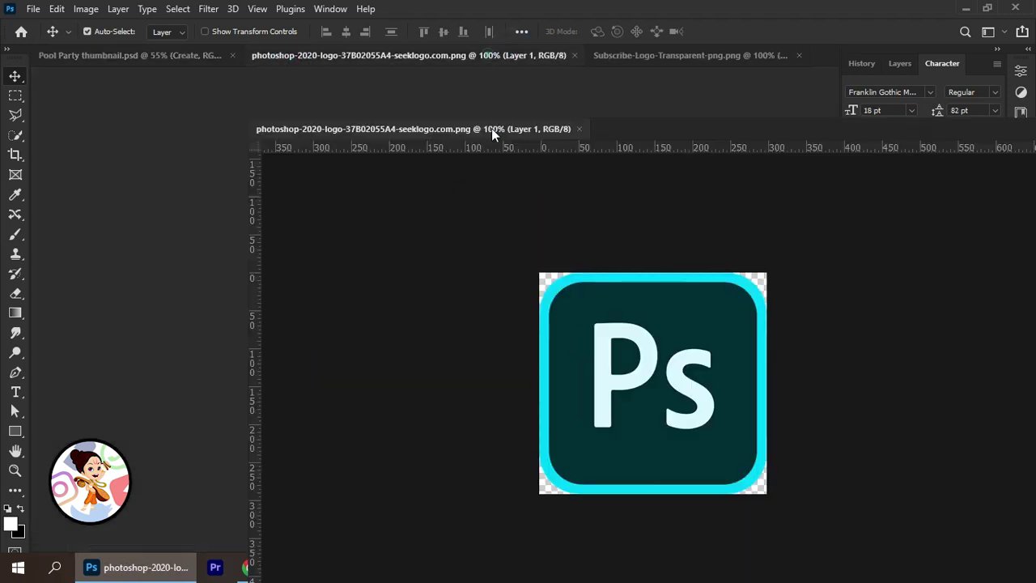
mouse_move(380, 218)
left_mouse_down()
mouse_move(380, 259)
mouse_move(198, 242)
left_mouse_up()
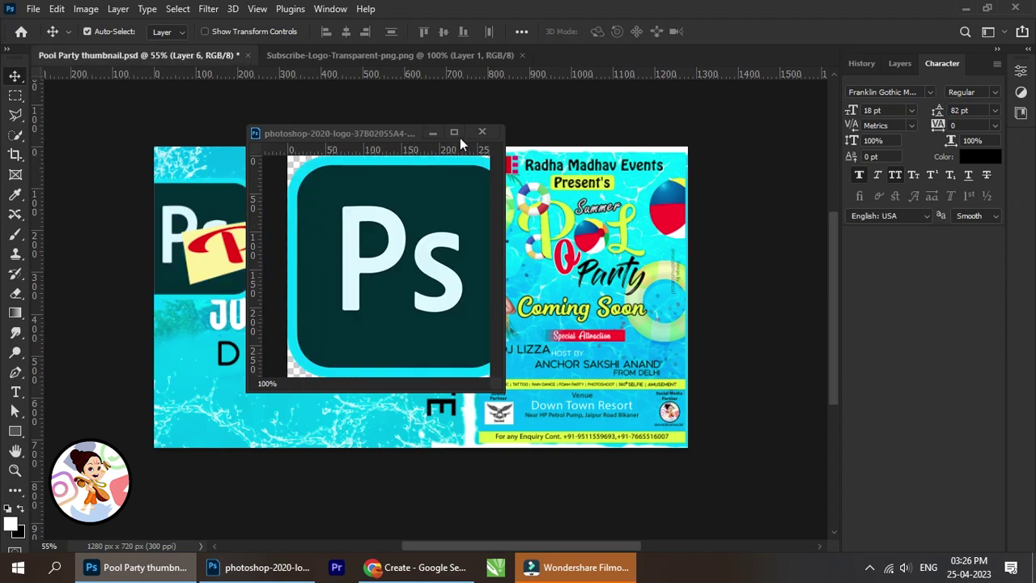
left_click(433, 133)
Step: Move the Ps logo layer to the top of the Layers stack and convert it to a Smart Object
left_click(907, 69)
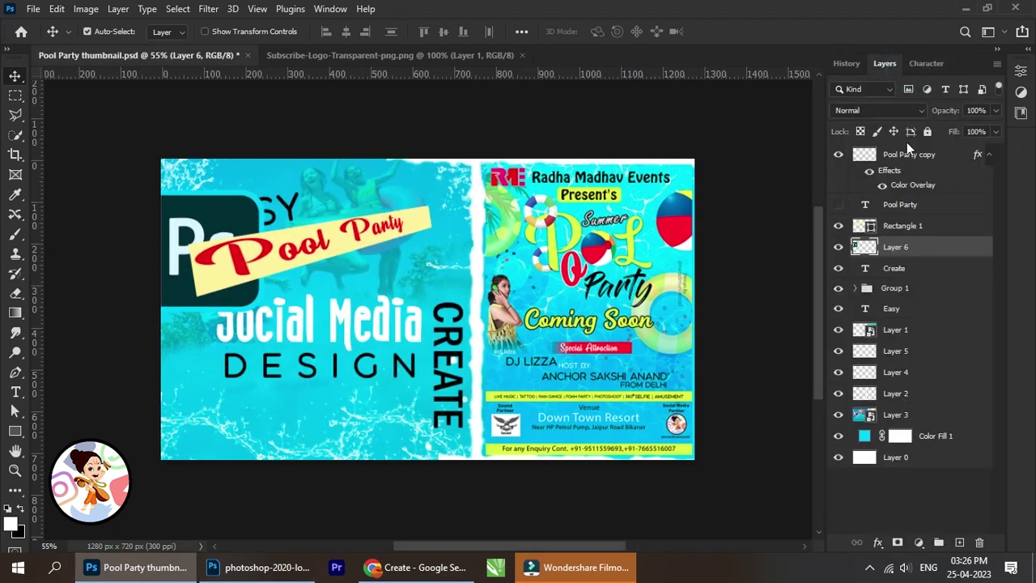
left_click_drag(910, 248, 898, 150)
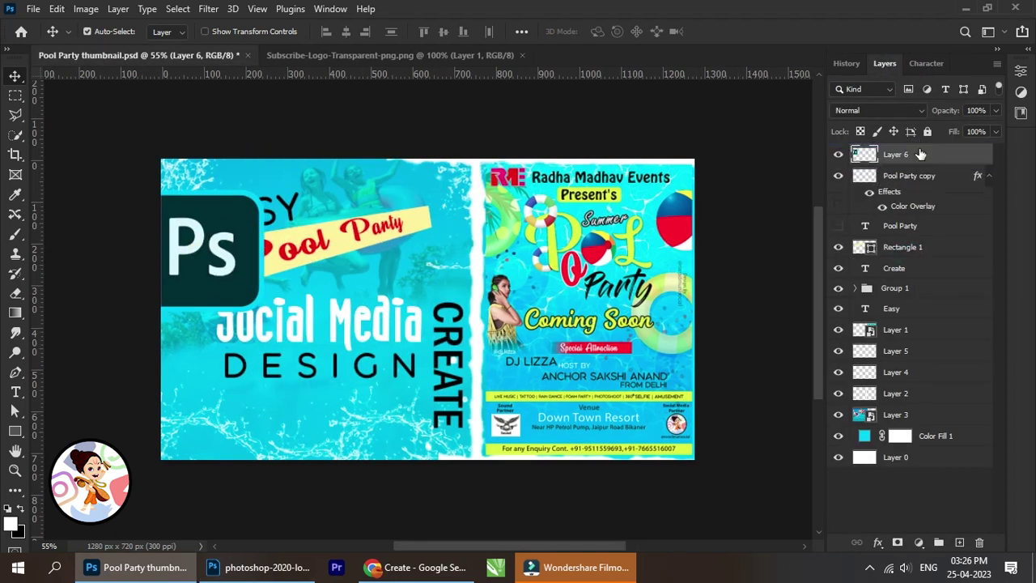
scroll(199, 245, "up", 4)
scroll(198, 245, "up", 2)
right_click(916, 152)
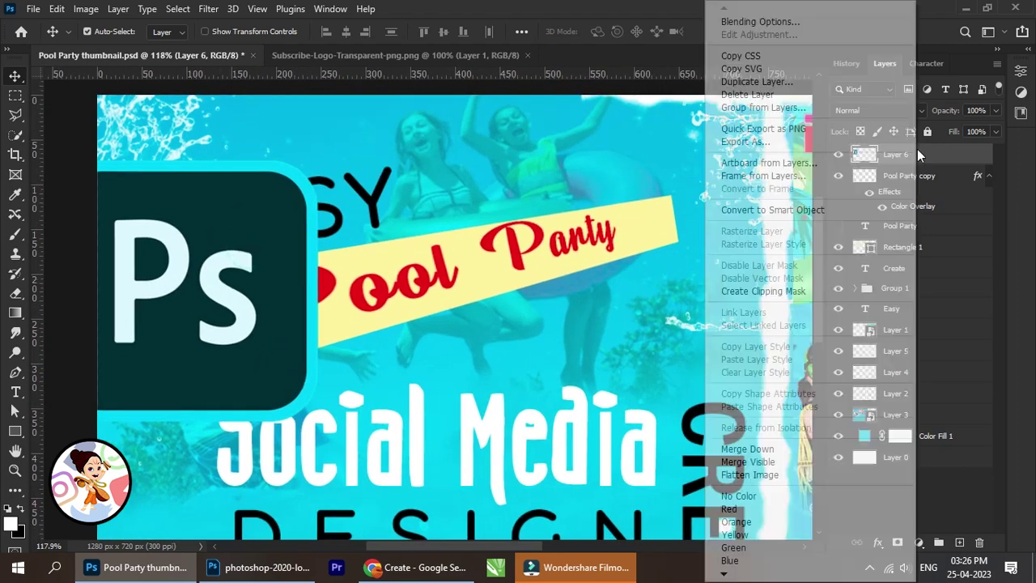
left_click(808, 209)
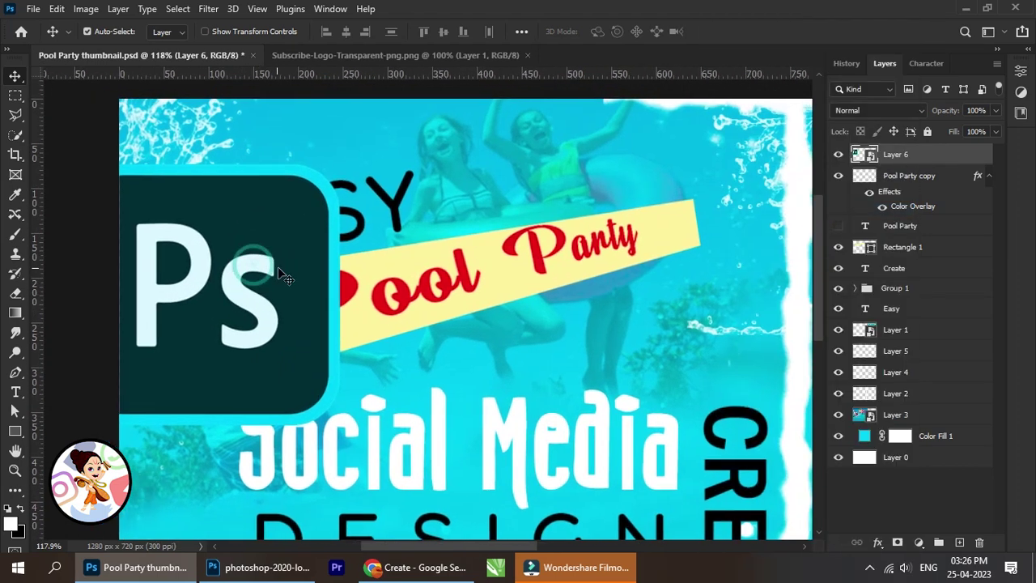
Step: Free-transform the Ps logo down to a small size and commit it
key("ctrl+t")
left_click_drag(91, 180, 226, 309)
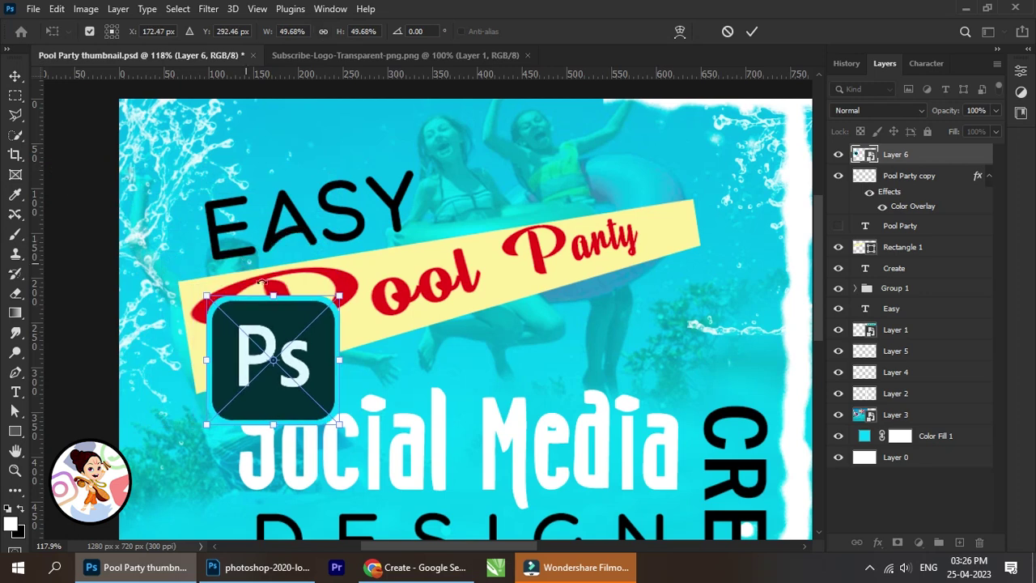
scroll(243, 267, "down", 1)
scroll(267, 210, "down", 3)
scroll(287, 172, "down", 1)
left_click_drag(287, 172, 275, 323)
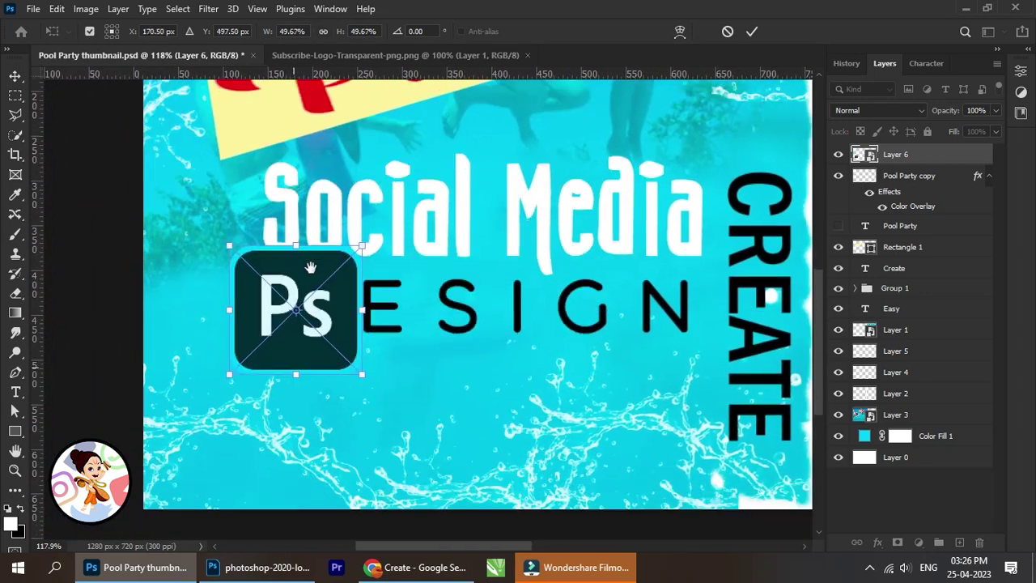
scroll(275, 324, "down", 2)
left_click_drag(275, 243, 235, 340)
left_click_drag(301, 267, 284, 312)
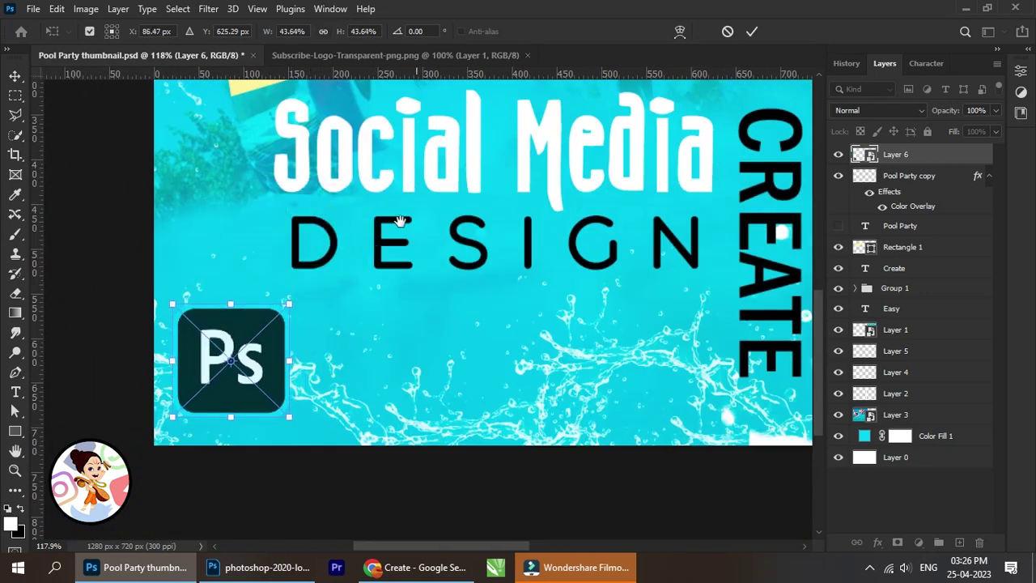
scroll(435, 261, "down", 2)
scroll(435, 261, "down", 2)
scroll(434, 261, "down", 1)
left_click_drag(277, 400, 464, 235)
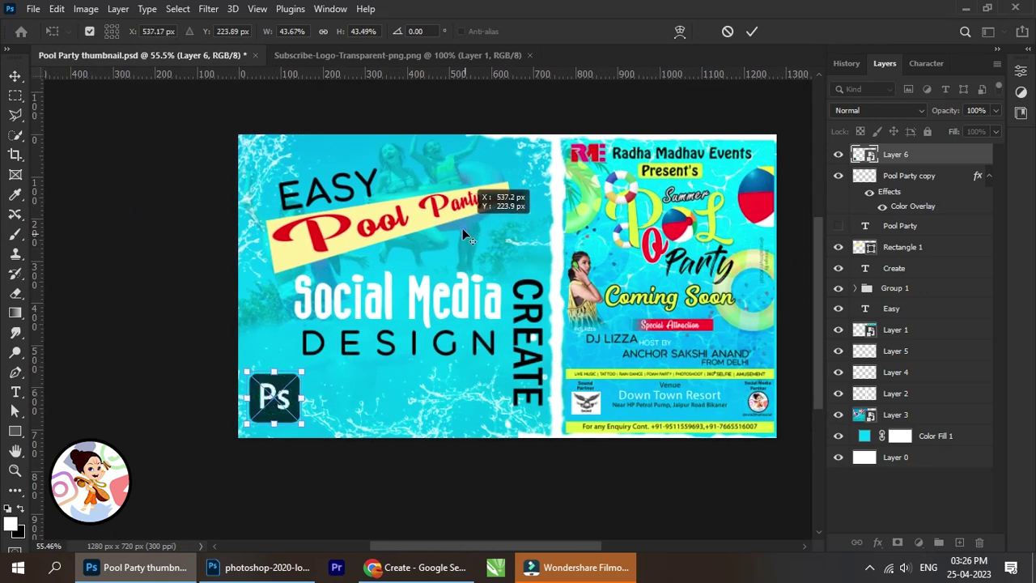
mouse_move(292, 396)
left_mouse_down()
mouse_move(495, 172)
mouse_move(287, 157)
mouse_move(551, 170)
mouse_move(526, 258)
left_mouse_up()
scroll(528, 279, "up", 3)
left_click_drag(408, 303, 461, 290)
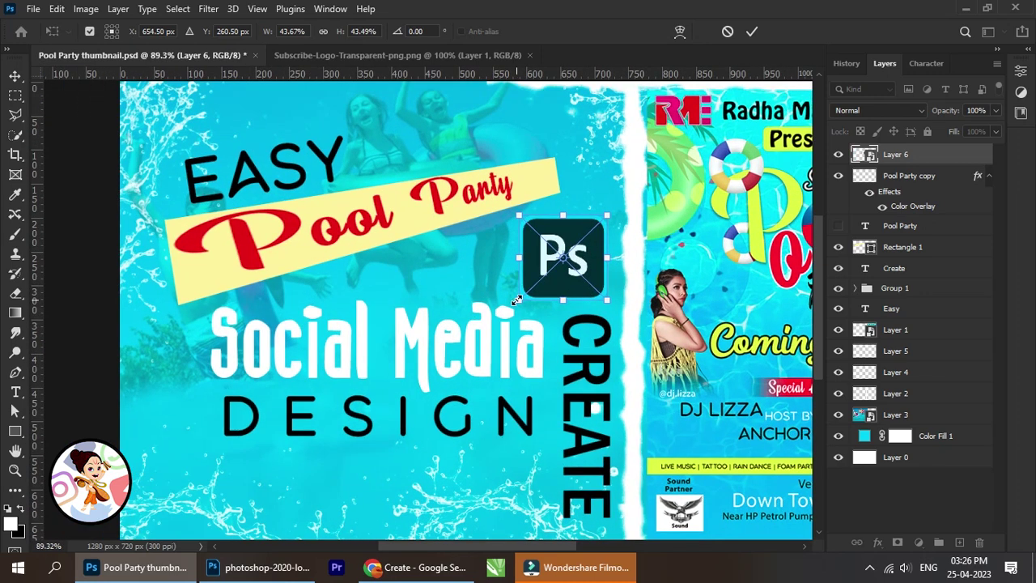
left_click(752, 31)
Step: Position the Ps logo at the top-right of the left panel, beside the torn edge
mouse_move(400, 300)
left_mouse_down()
mouse_move(474, 316)
mouse_move(490, 215)
left_mouse_up()
mouse_move(688, 178)
left_mouse_down()
mouse_move(329, 396)
mouse_move(293, 433)
left_mouse_up()
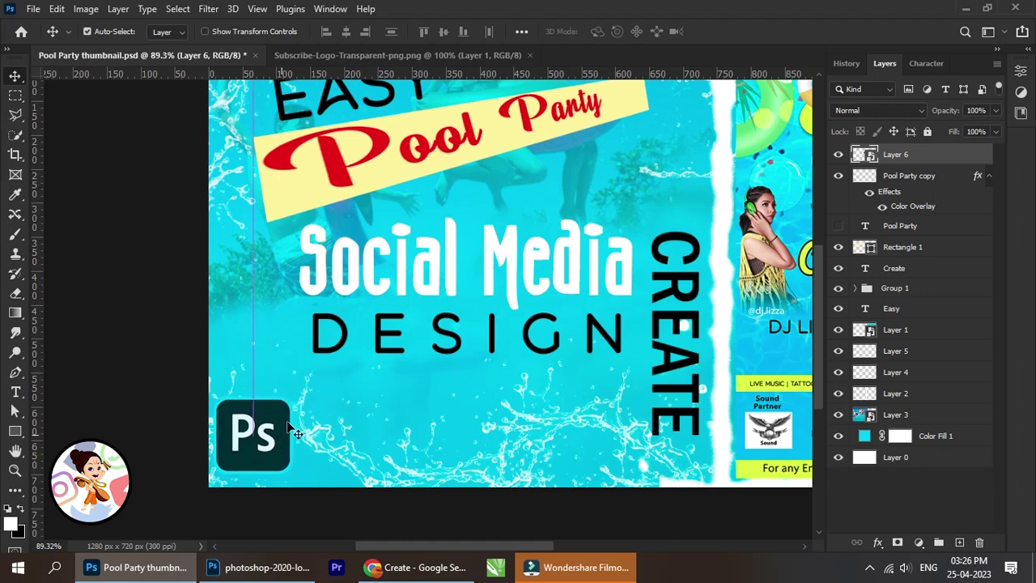
key("Right")
key("Down")
key("Down")
key("Right")
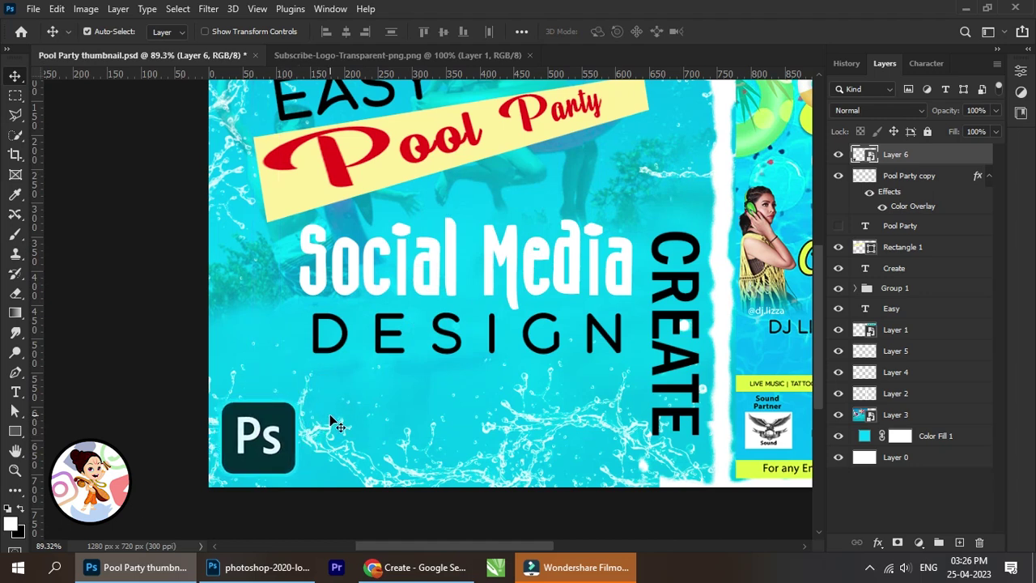
scroll(366, 348, "up", 2)
key("ctrl+0")
left_click_drag(302, 441, 297, 198)
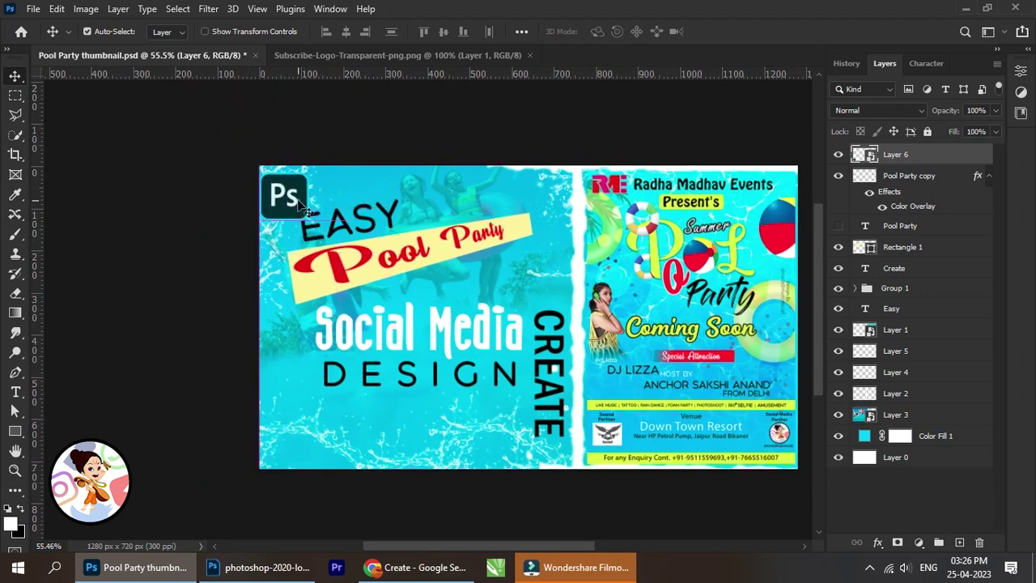
scroll(305, 209, "up", 4)
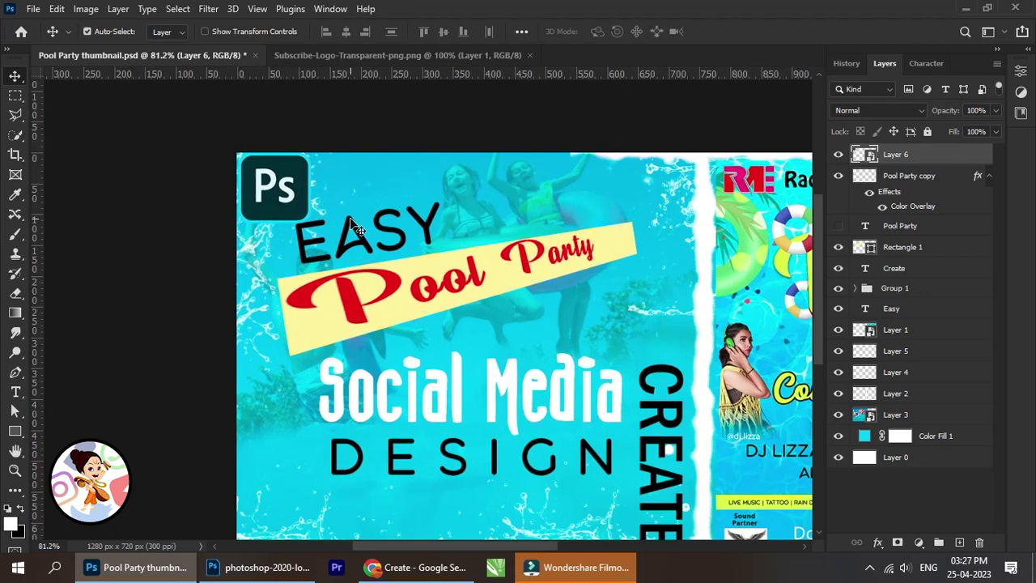
left_click_drag(356, 229, 668, 250)
scroll(668, 250, "right", 3)
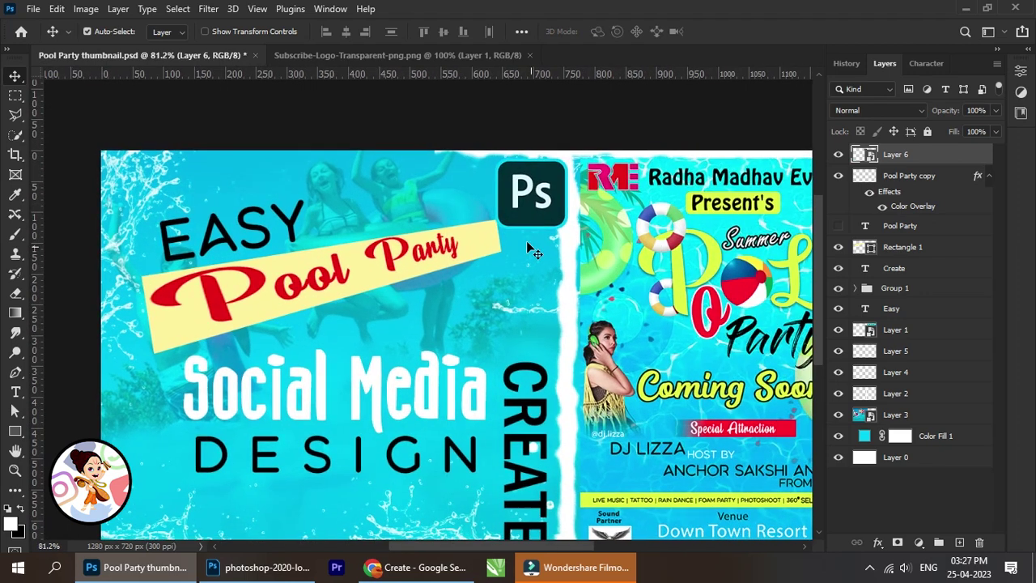
key("Right")
key("Right")
key("Right")
key("Right")
key("Right")
key("Right")
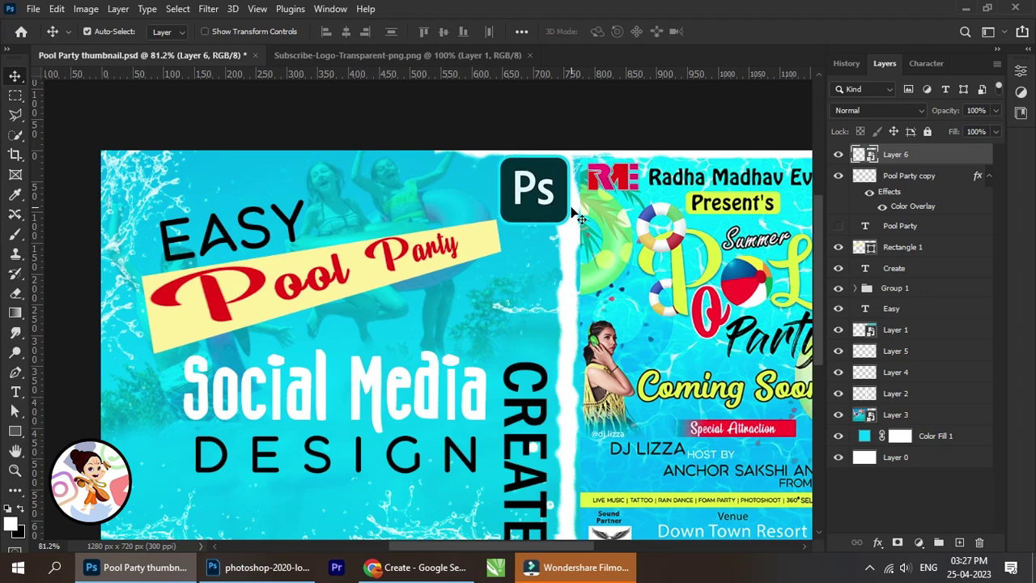
scroll(554, 290, "down", 2)
scroll(554, 290, "down", 2)
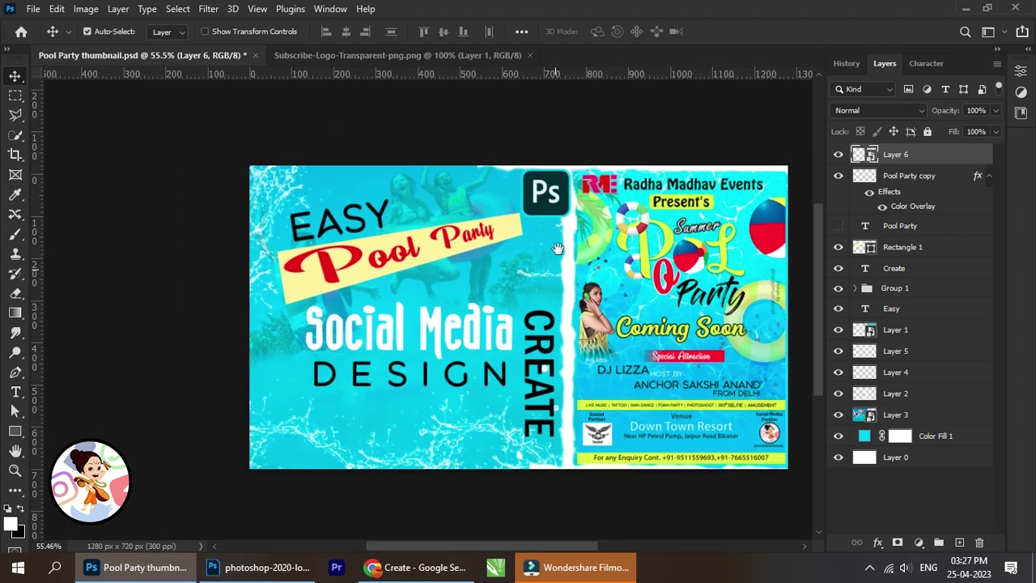
scroll(569, 231, "up", 1)
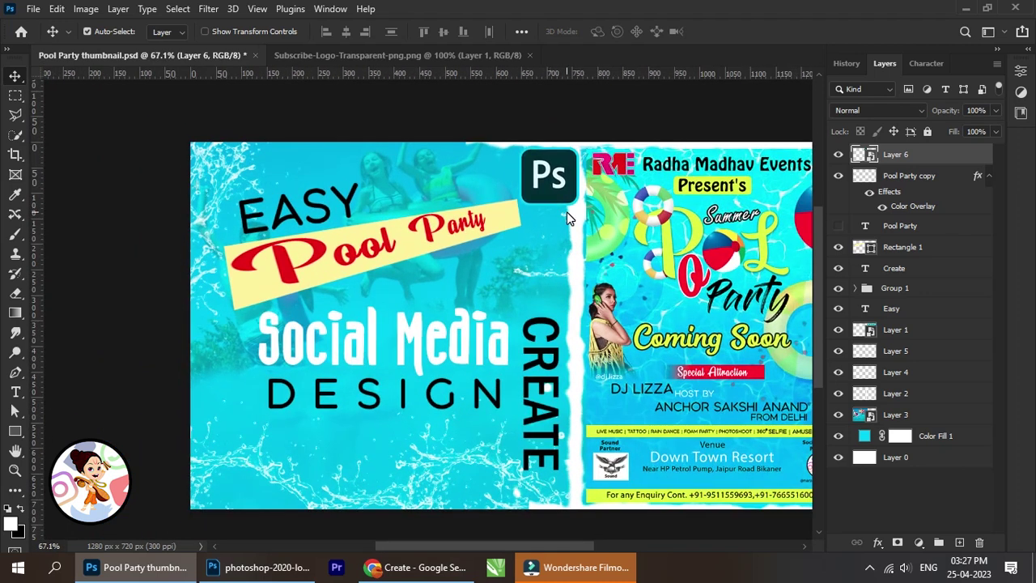
left_click_drag(459, 253, 498, 239)
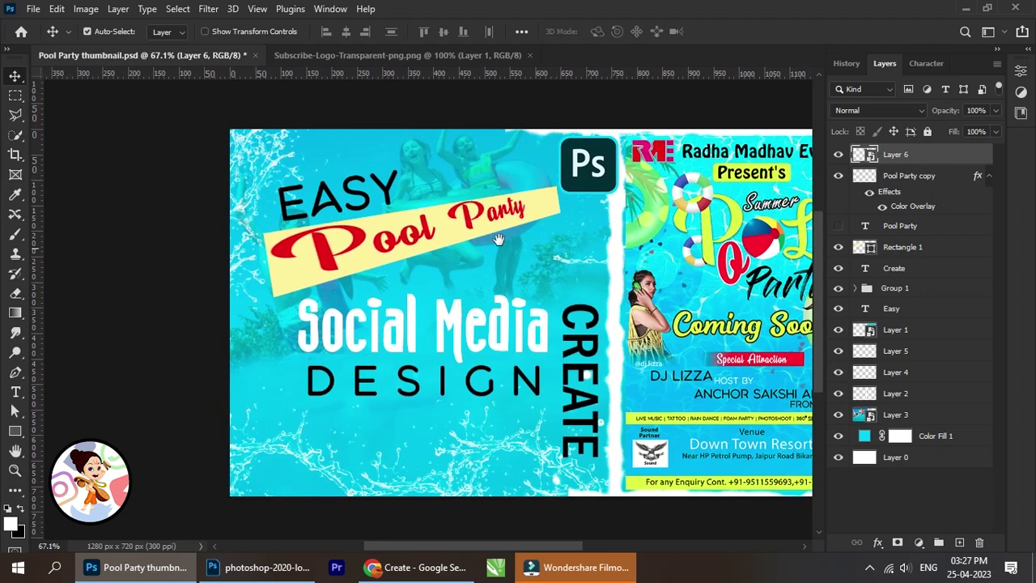
left_click(367, 55)
Step: Drag the SUBSCRIBE button into the thumbnail and close the floating Ps logo window
left_click_drag(380, 234, 328, 248)
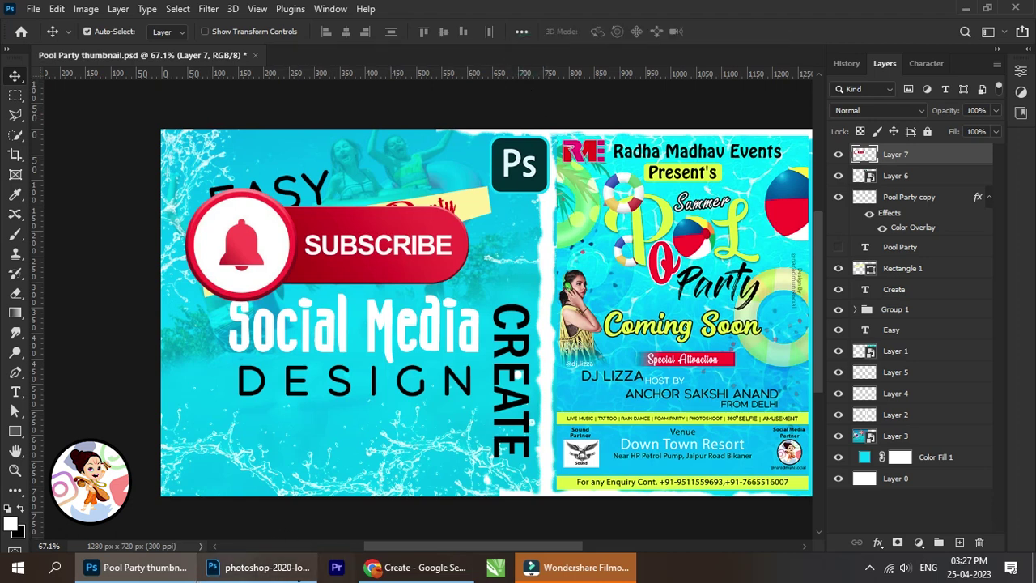
left_click(292, 561)
left_click(483, 132)
Step: Make the SUBSCRIBE layer a Smart Object, scaled to about 29% in the bottom-left corner
right_click(975, 174)
left_click(837, 209)
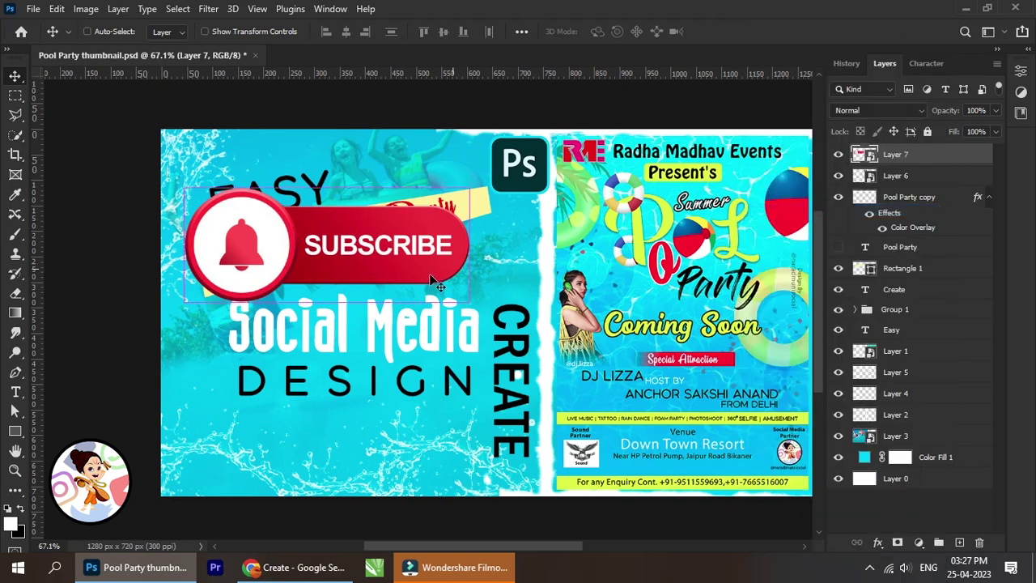
key("ctrl+t")
mouse_move(184, 188)
left_mouse_down()
mouse_move(317, 261)
mouse_move(433, 285)
mouse_move(264, 416)
left_mouse_up()
scroll(267, 409, "up", 2)
scroll(291, 392, "up", 2)
left_click_drag(312, 378, 278, 370)
left_click(752, 31)
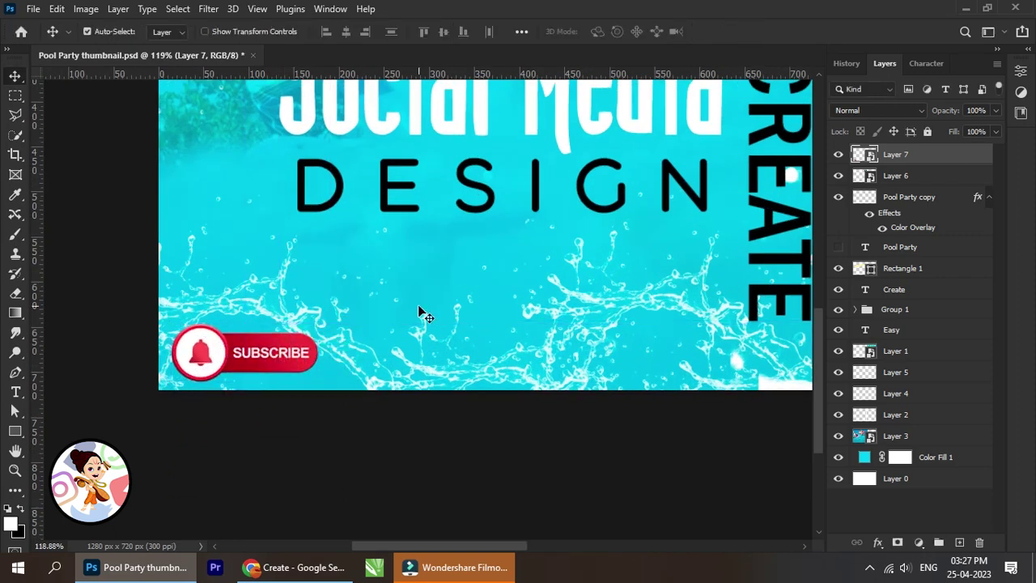
Step: Shrink the Ps logo slightly and fine-tune its position
scroll(442, 279, "up", 3)
scroll(453, 295, "right", 2)
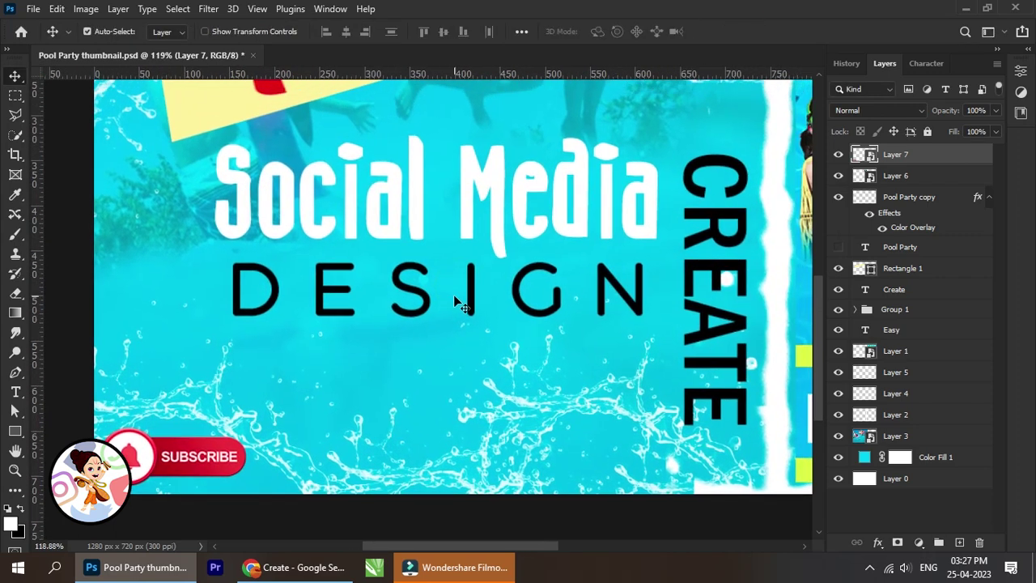
scroll(455, 298, "down", 3)
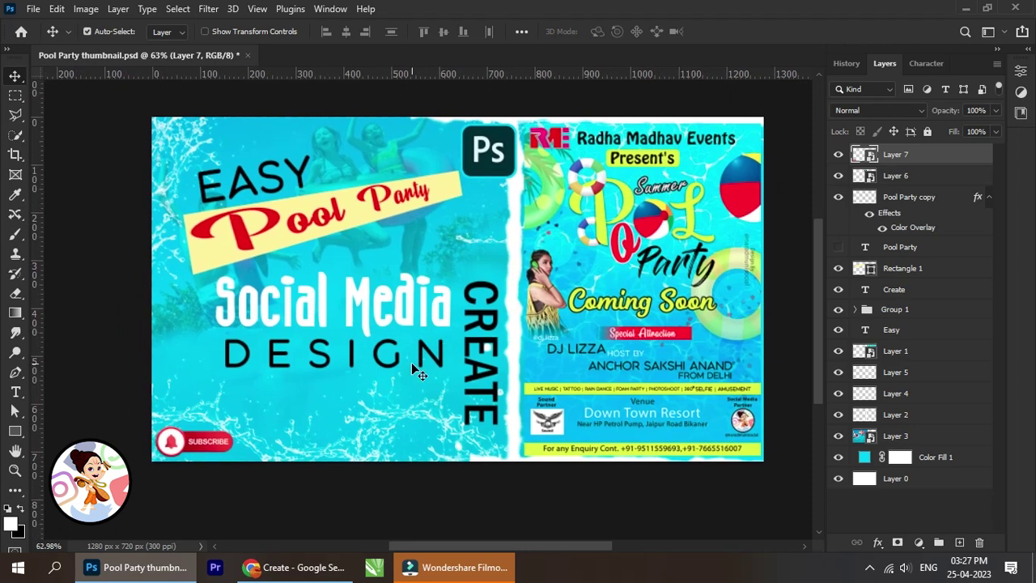
right_click(495, 162)
left_click(512, 170)
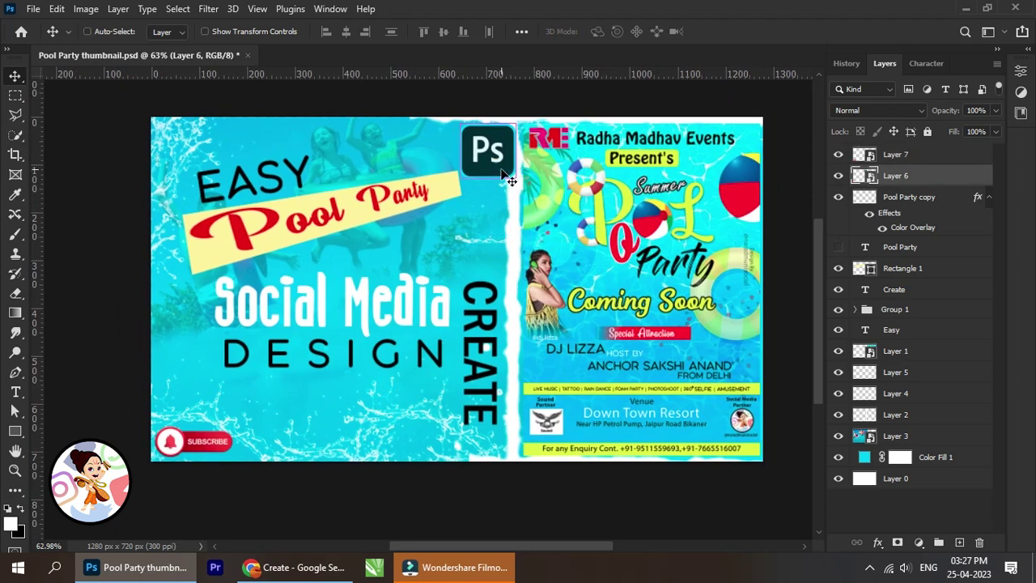
key("ctrl+t")
left_click_drag(516, 176, 508, 170)
left_click(752, 31)
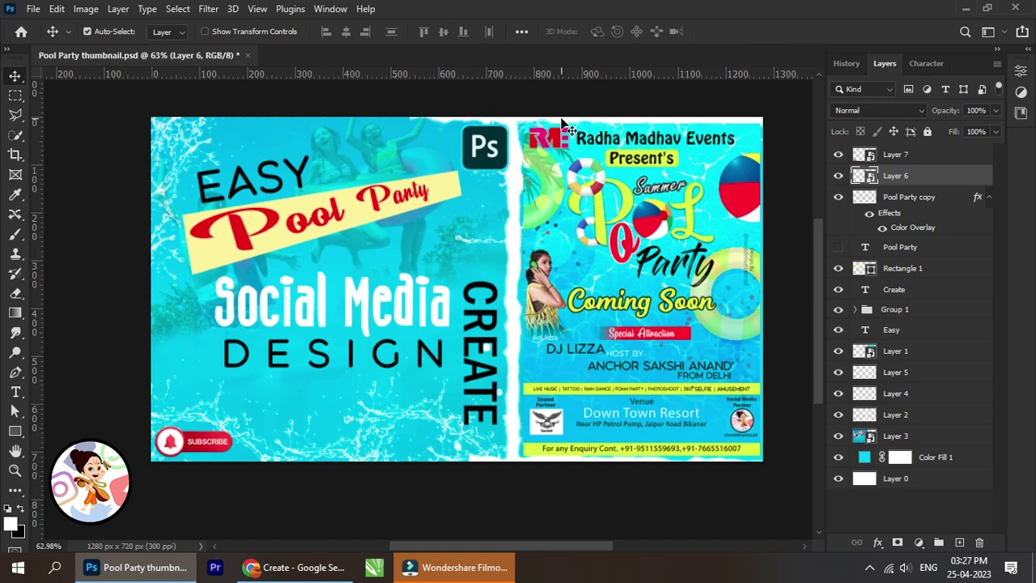
left_click_drag(561, 119, 264, 157)
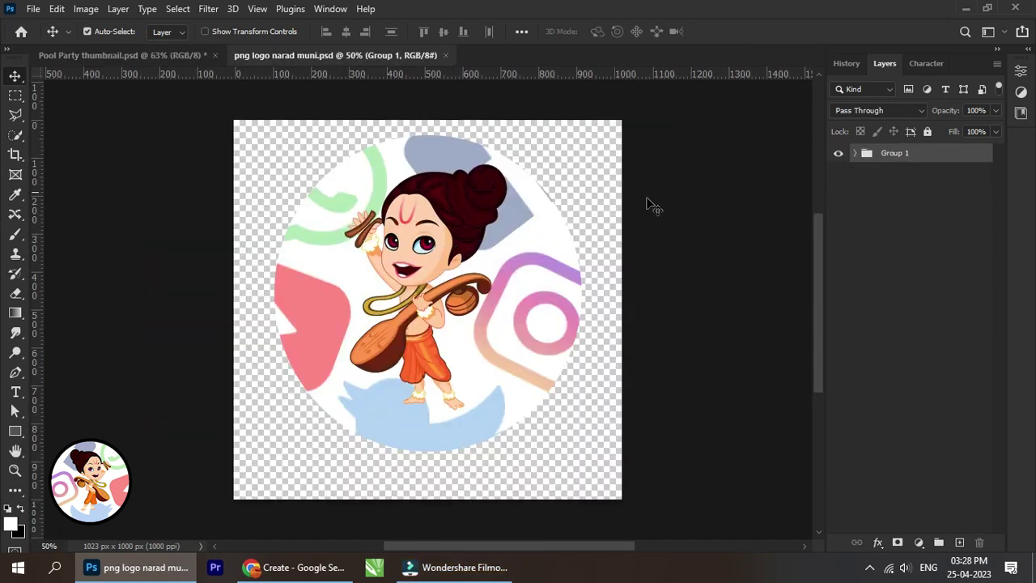
Step: Convert the character logo's Group 1 into a single Smart Object
left_click_drag(387, 245, 435, 252)
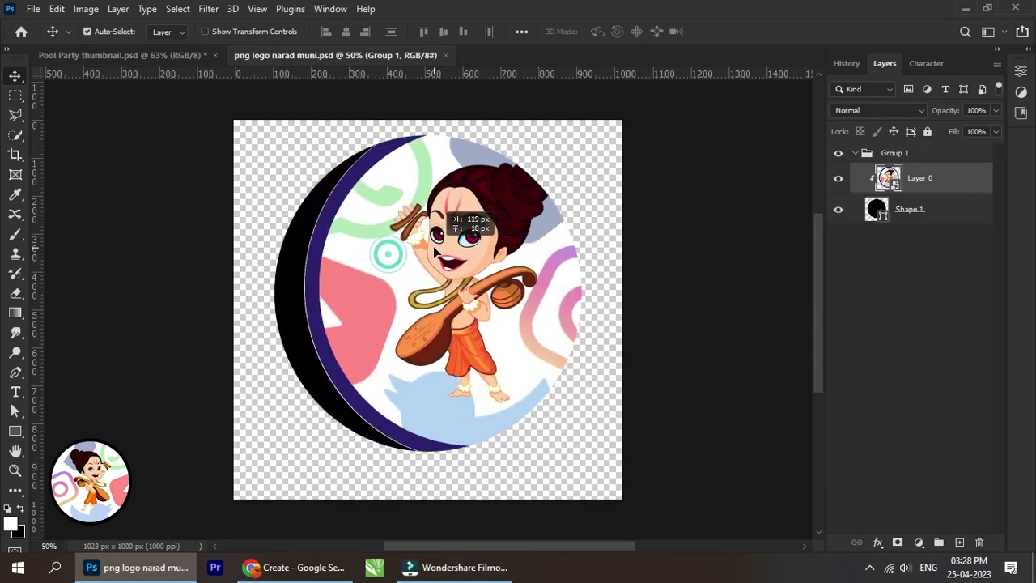
key("ctrl+z")
left_click(856, 153)
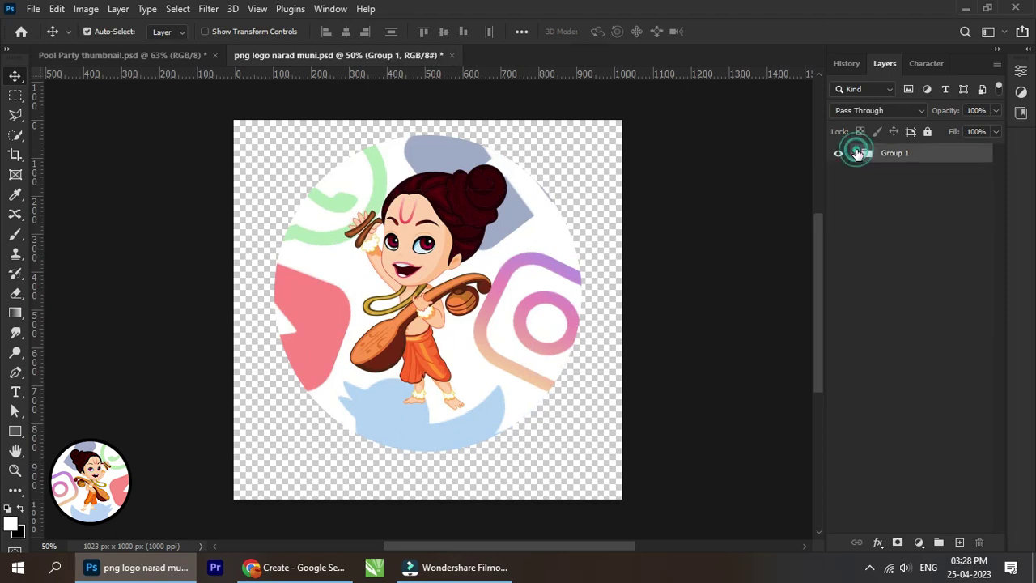
right_click(907, 164)
left_click(848, 211)
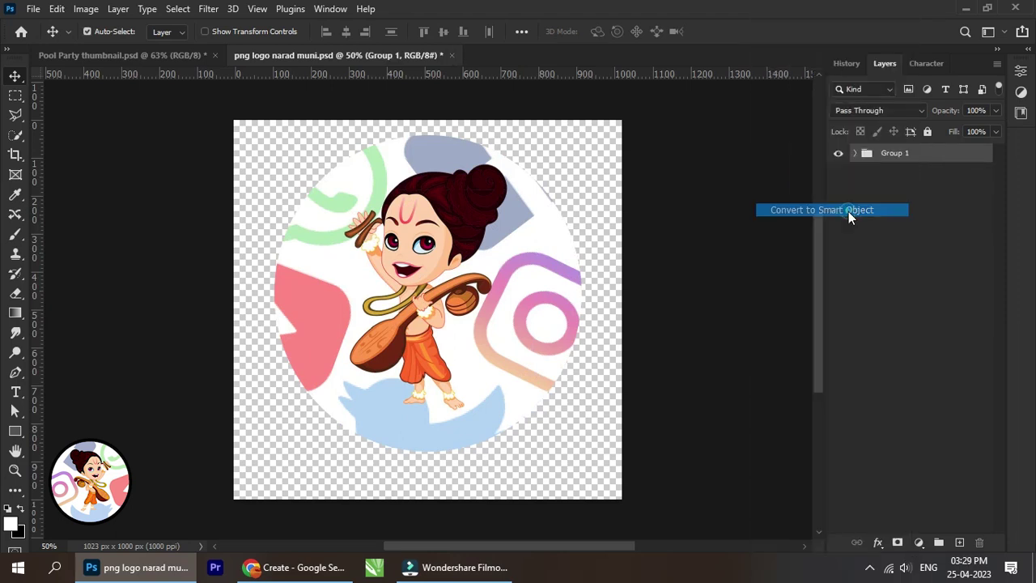
Step: Drag the logo Smart Object into the thumbnail and scale it down to a small circle
mouse_move(579, 204)
left_mouse_down()
mouse_move(215, 81)
mouse_move(297, 198)
left_mouse_up()
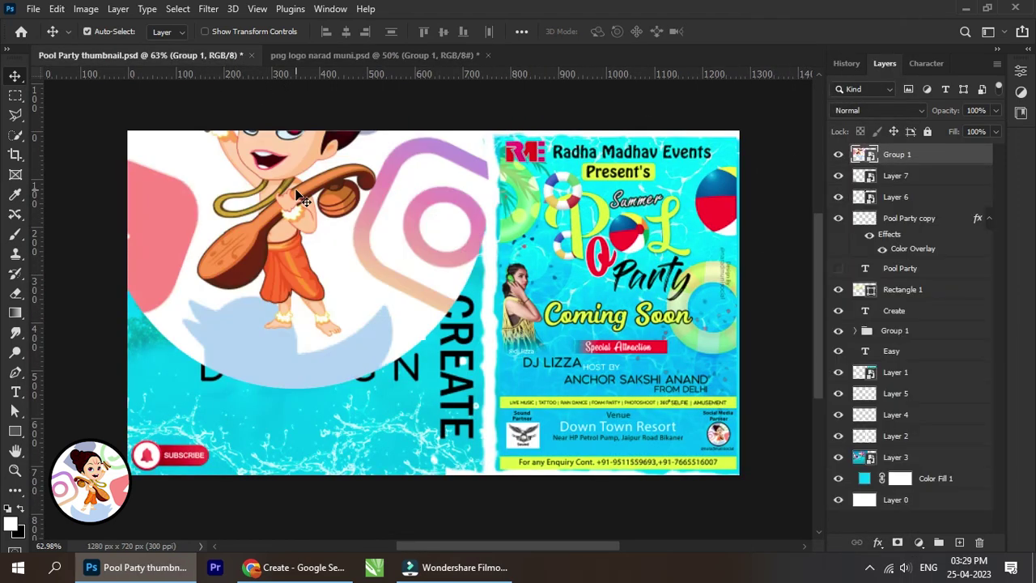
right_click(945, 162)
key("Escape")
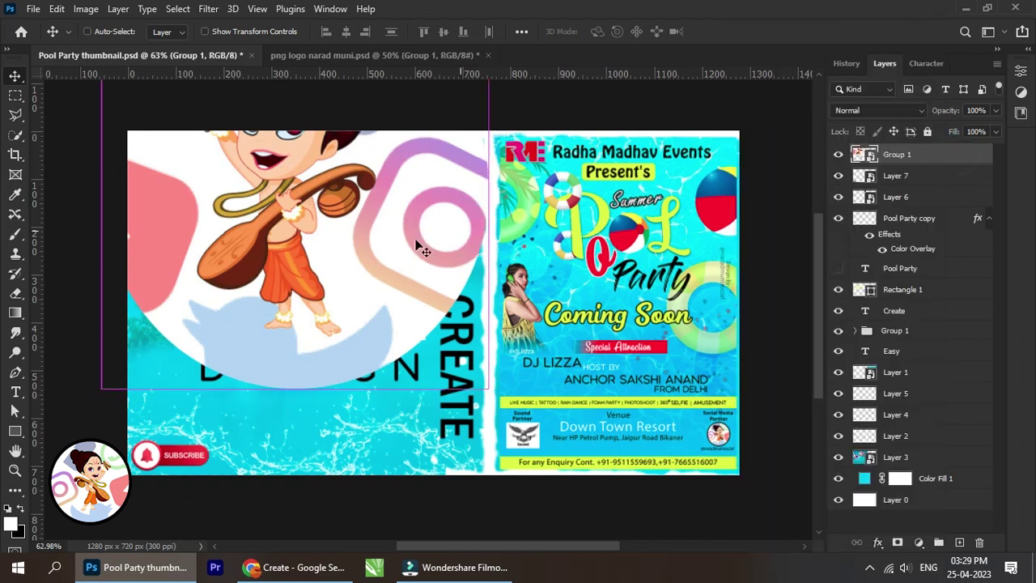
key("ctrl+t")
mouse_move(101, 80)
left_mouse_down()
mouse_move(427, 300)
mouse_move(416, 428)
left_mouse_up()
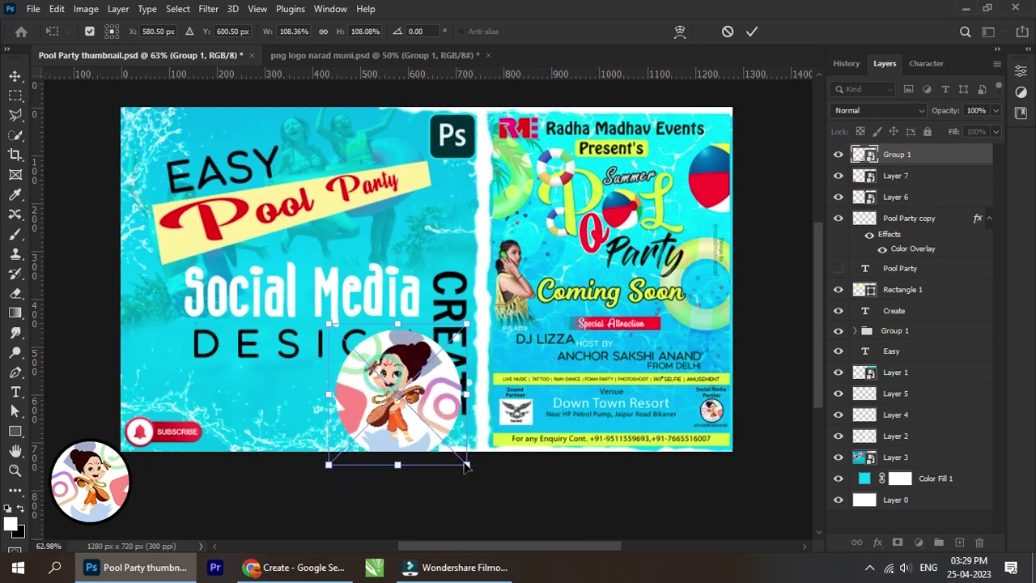
Step: Place the character logo in the top-left corner at about 43% scale
left_click(752, 31)
mouse_move(392, 381)
left_mouse_down()
mouse_move(247, 312)
mouse_move(183, 180)
left_mouse_up()
scroll(183, 182, "up", 3)
scroll(184, 187, "up", 1)
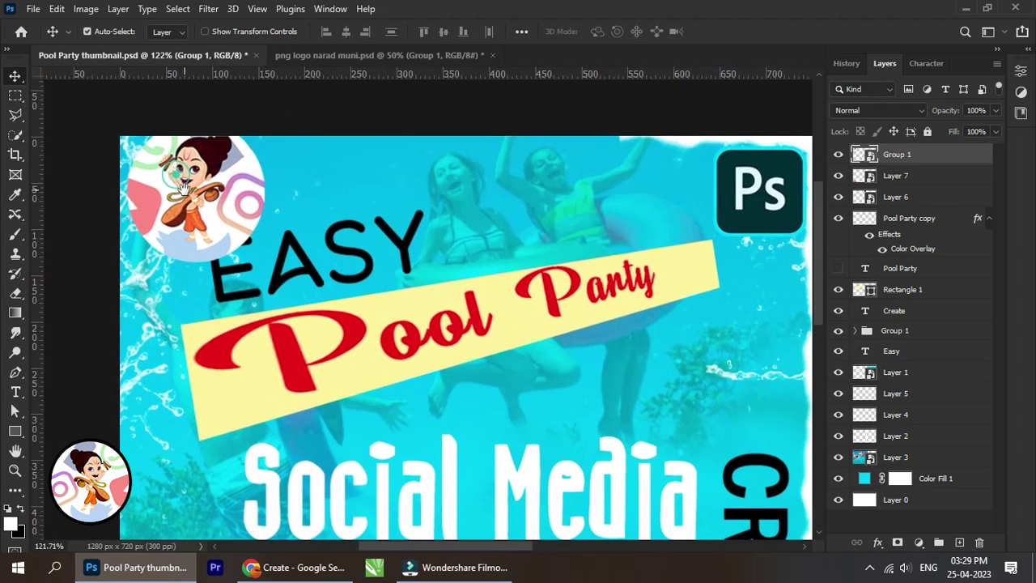
key("ctrl+t")
left_click_drag(265, 121, 220, 164)
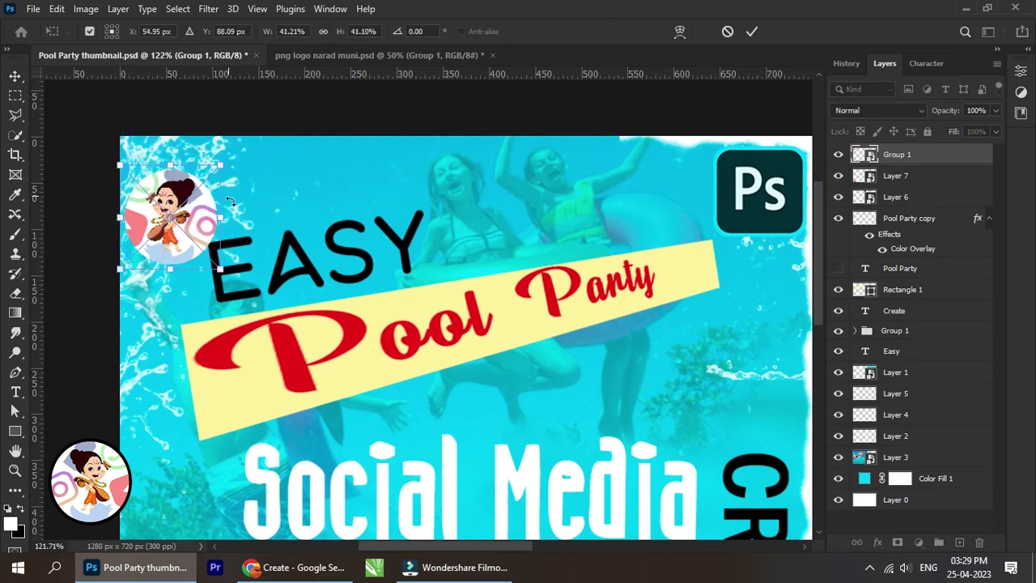
left_click(752, 33)
left_click_drag(214, 258, 218, 235)
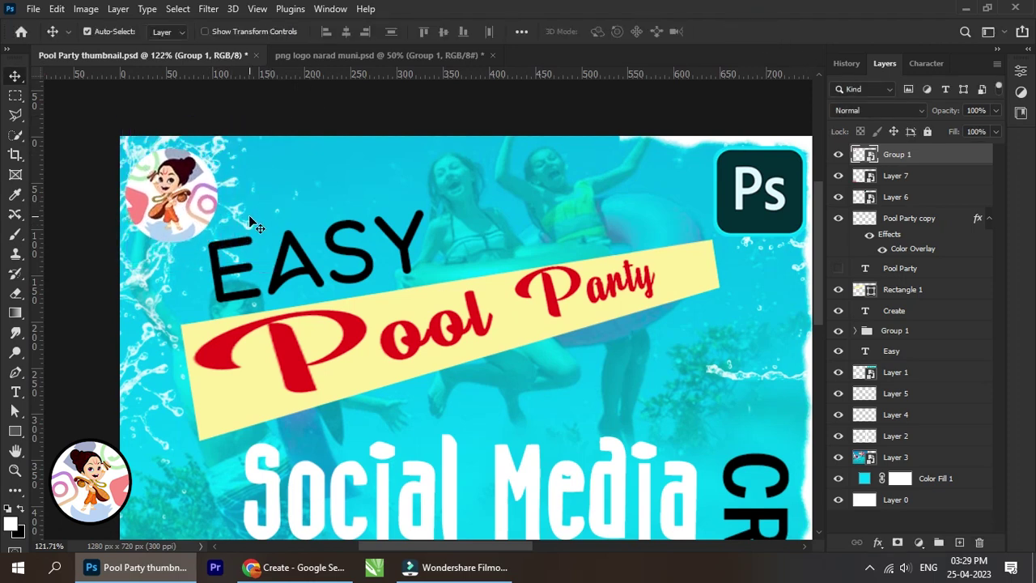
key("ctrl+t")
left_click_drag(220, 243, 230, 253)
key("Up")
key("Up")
key("Up")
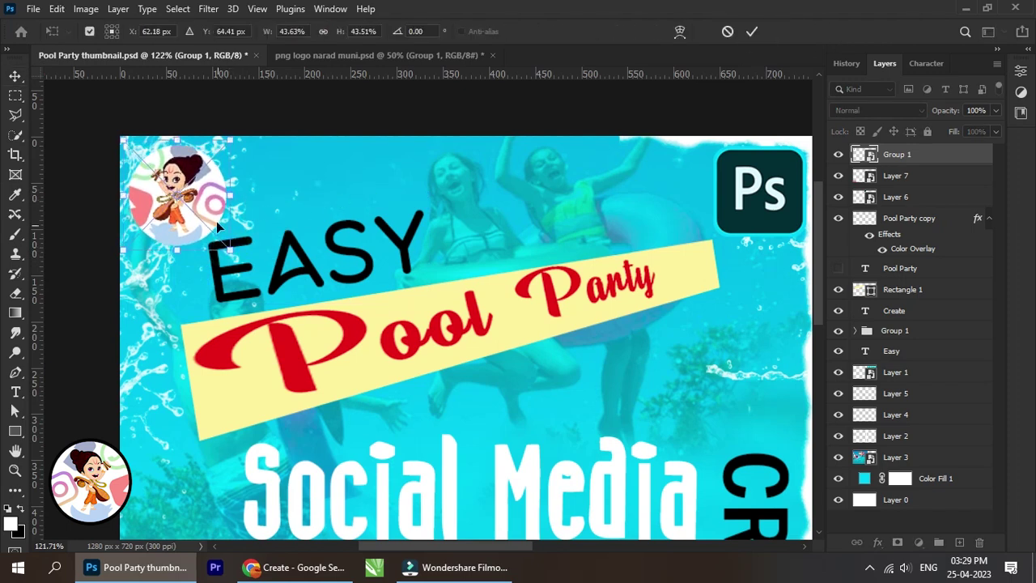
Step: Flip the character logo horizontally
right_click(212, 209)
left_click(253, 480)
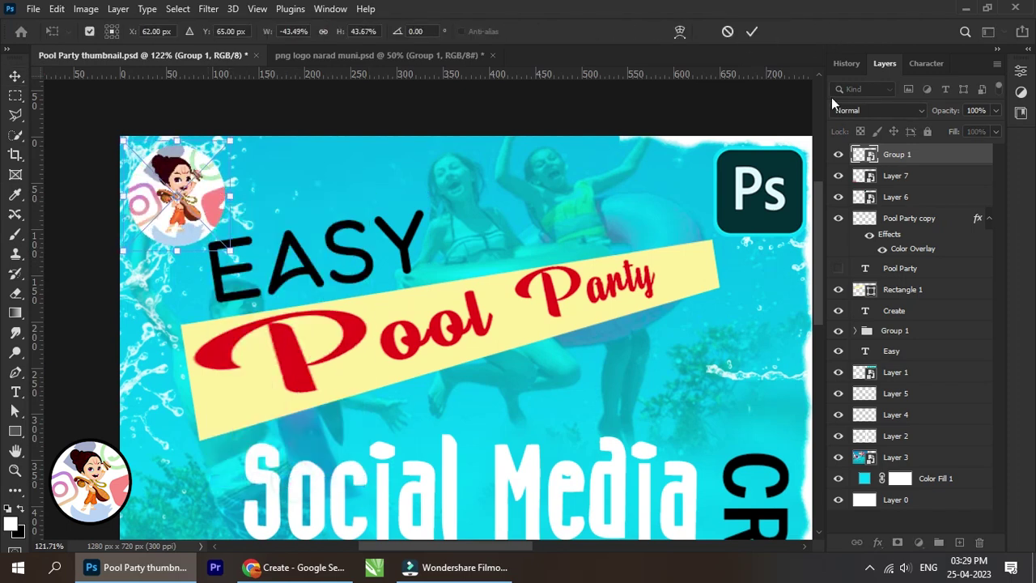
left_click(751, 31)
Step: Add a black Stroke layer effect around the character logo
left_click(877, 542)
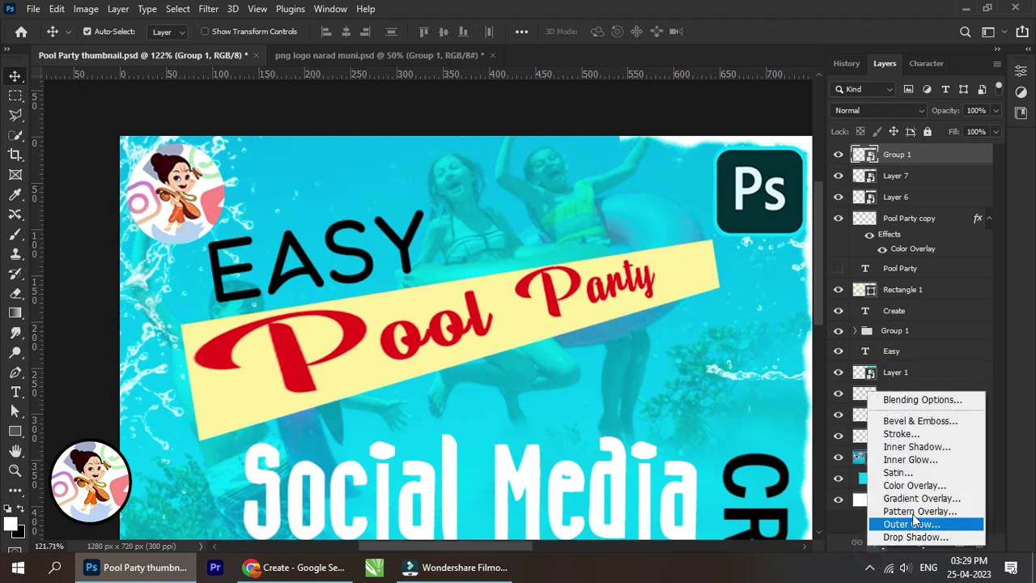
left_click(900, 434)
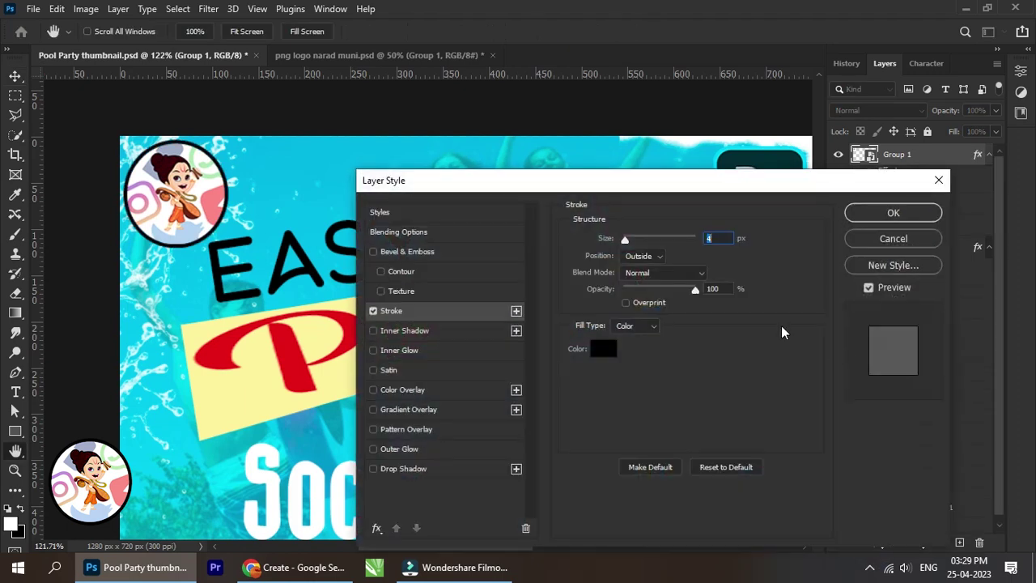
left_click(892, 213)
scroll(458, 324, "down", 5)
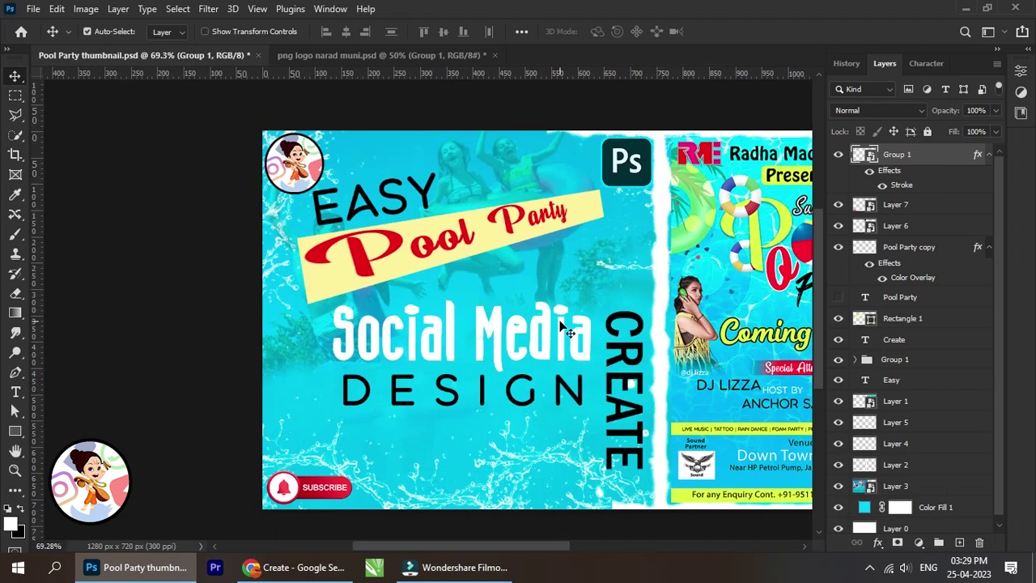
Step: Slide the Subscribe button rightward from the bottom-left corner to near bottom centre
scroll(532, 411, "down", 2)
scroll(499, 418, "up", 1)
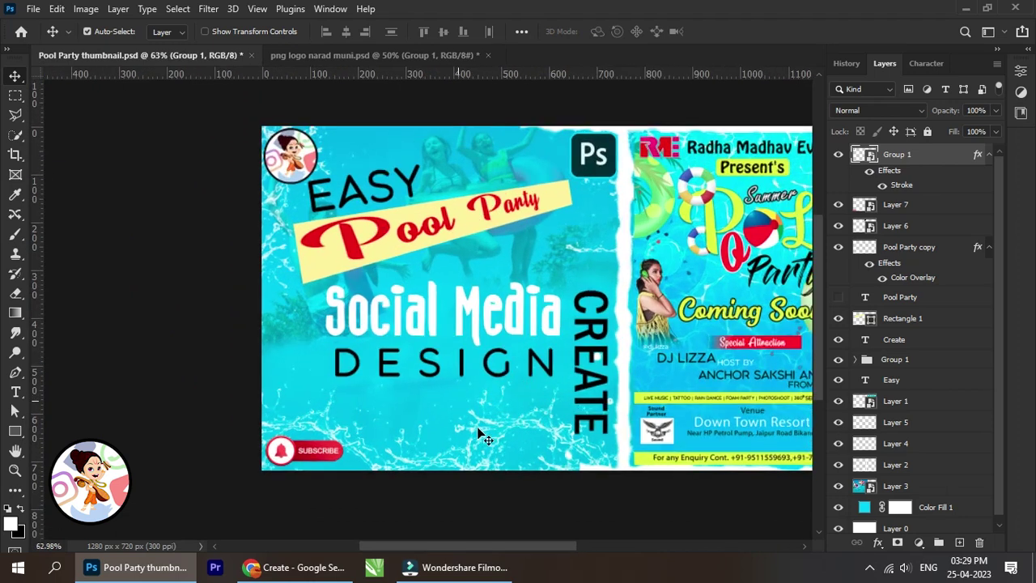
scroll(481, 432, "up", 1)
left_click_drag(302, 458, 456, 452)
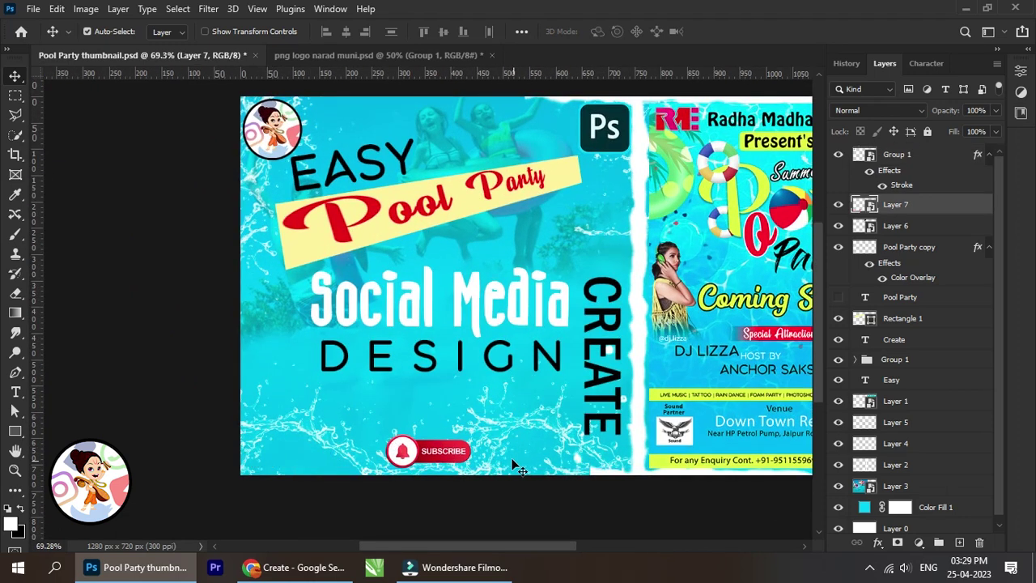
scroll(470, 449, "up", 1)
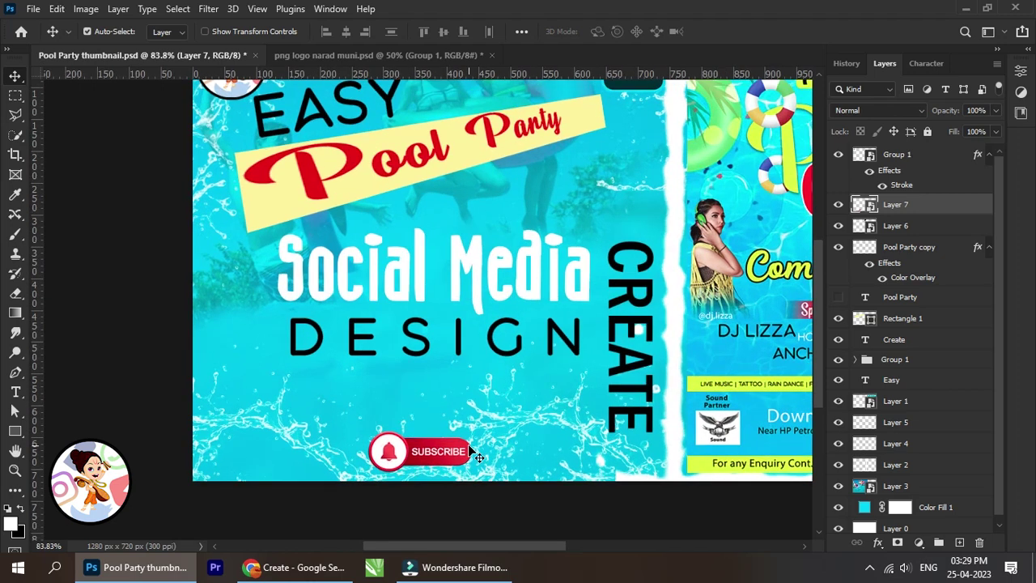
scroll(474, 455, "down", 2)
scroll(466, 473, "up", 1)
scroll(466, 473, "up", 1)
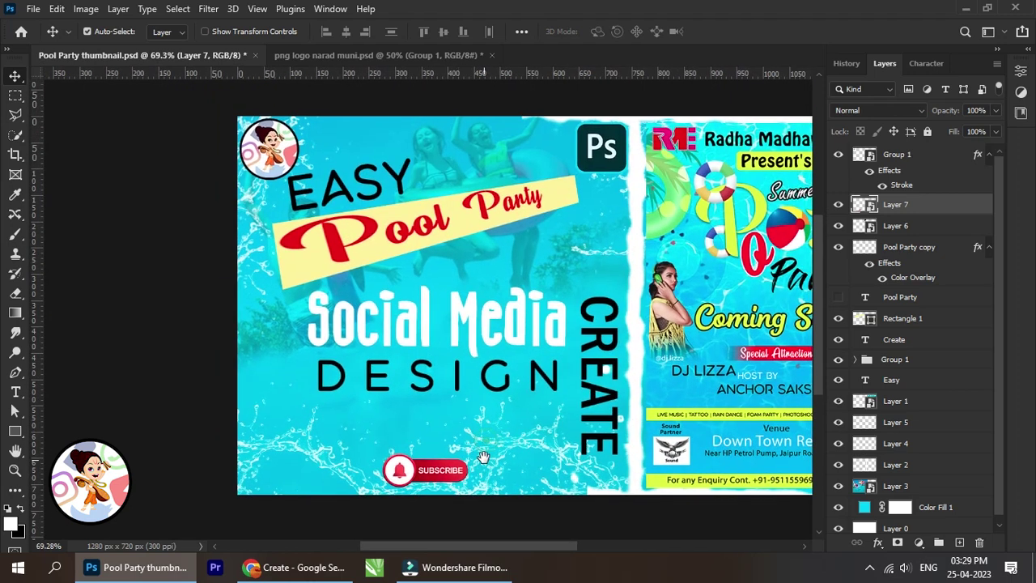
scroll(486, 471, "up", 1)
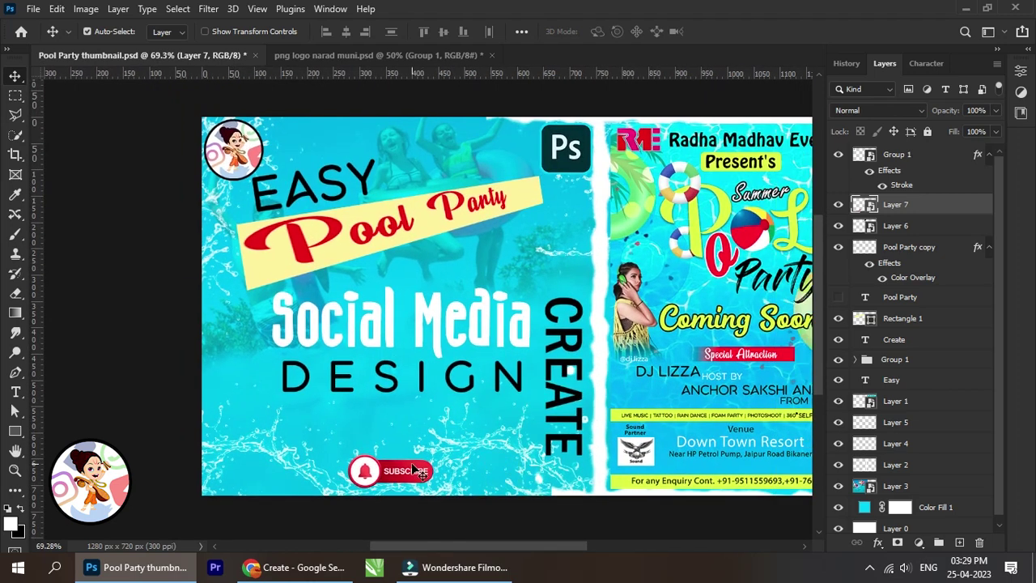
scroll(435, 479, "up", 1)
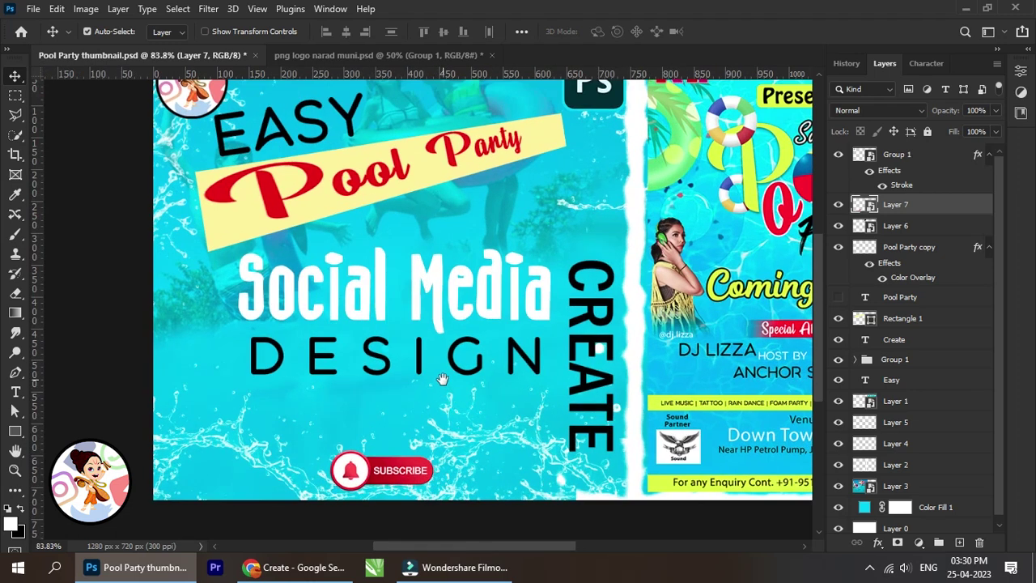
scroll(442, 379, "down", 3)
scroll(381, 437, "up", 1)
scroll(366, 455, "up", 1)
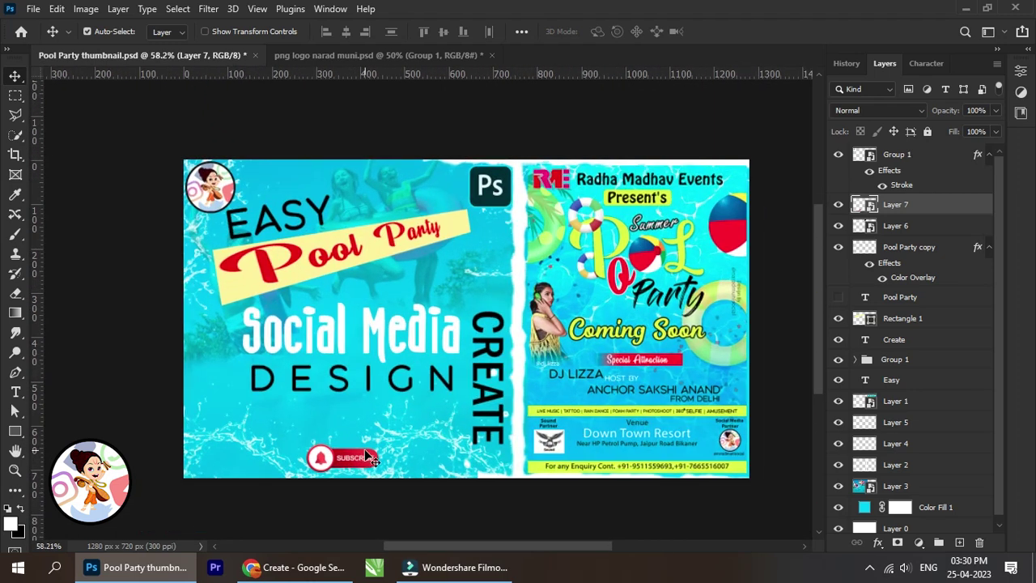
Step: Save the thumbnail and shrink the top-left character logo group slightly
key("ctrl+s")
right_click(212, 189)
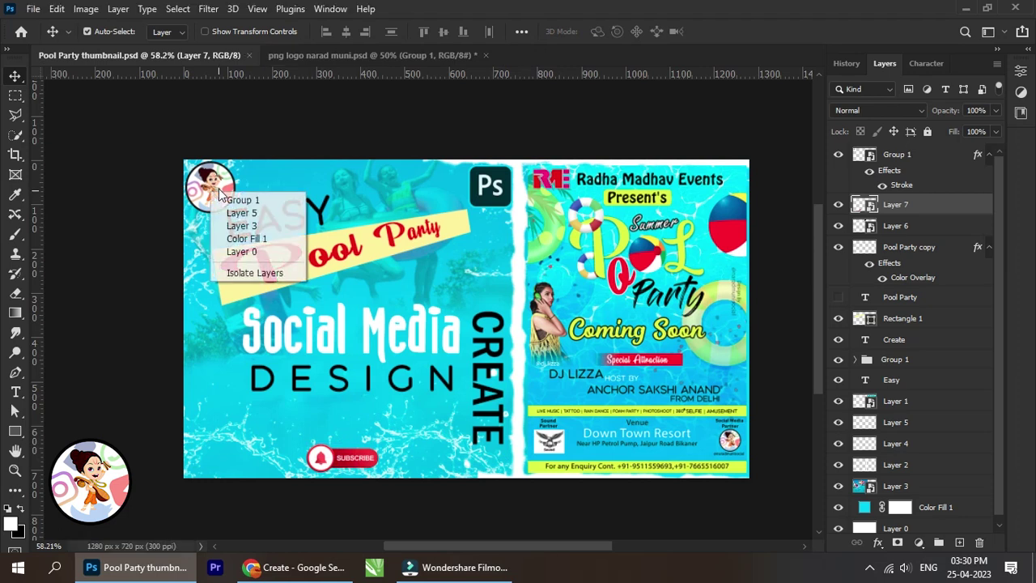
left_click(247, 199)
key("ctrl+t")
scroll(247, 227, "up", 3)
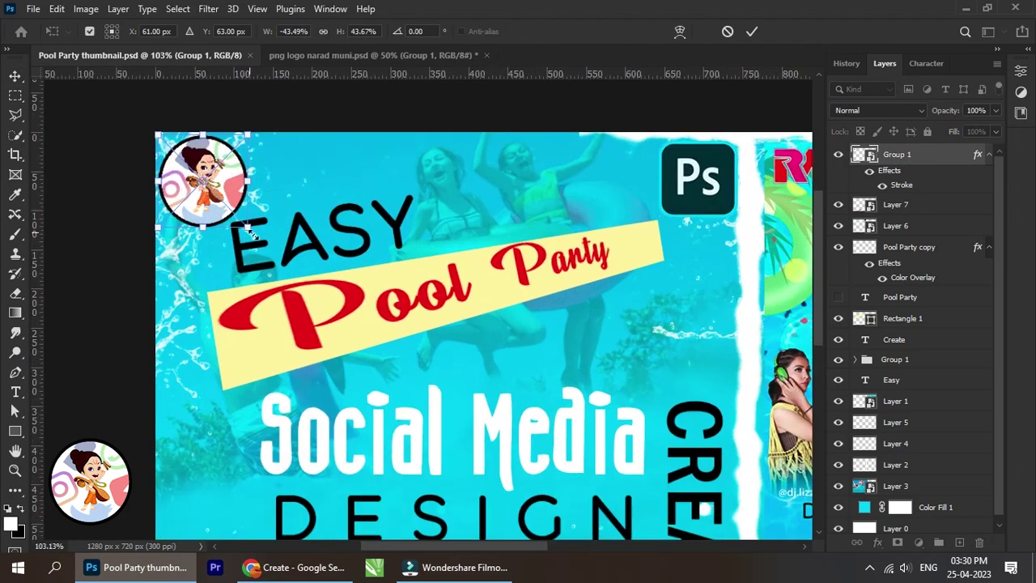
left_click_drag(247, 230, 235, 214)
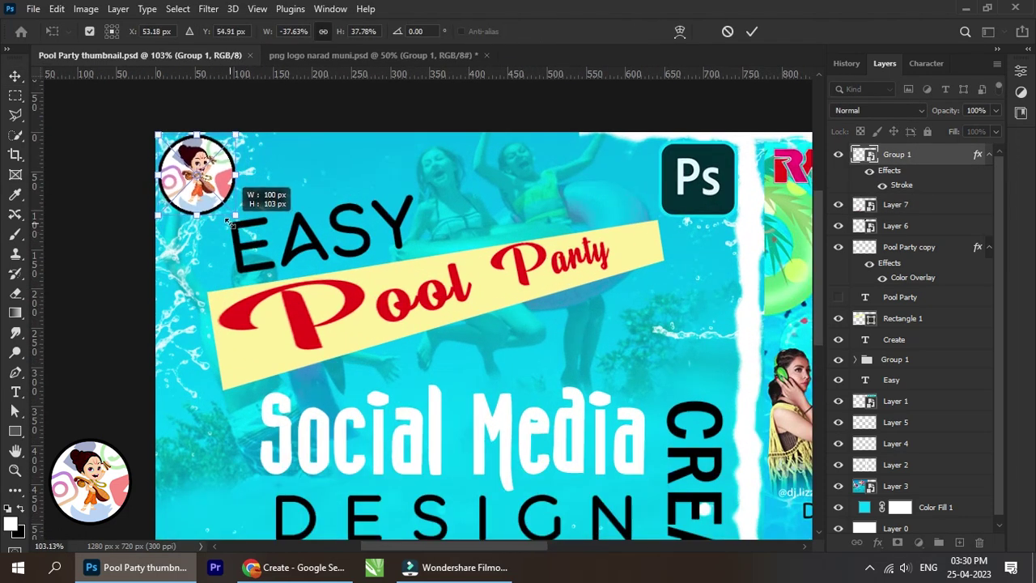
left_click(751, 31)
Step: Shrink the Ps logo slightly, keeping it at the top-right of the left panel
right_click(699, 168)
left_click(716, 178)
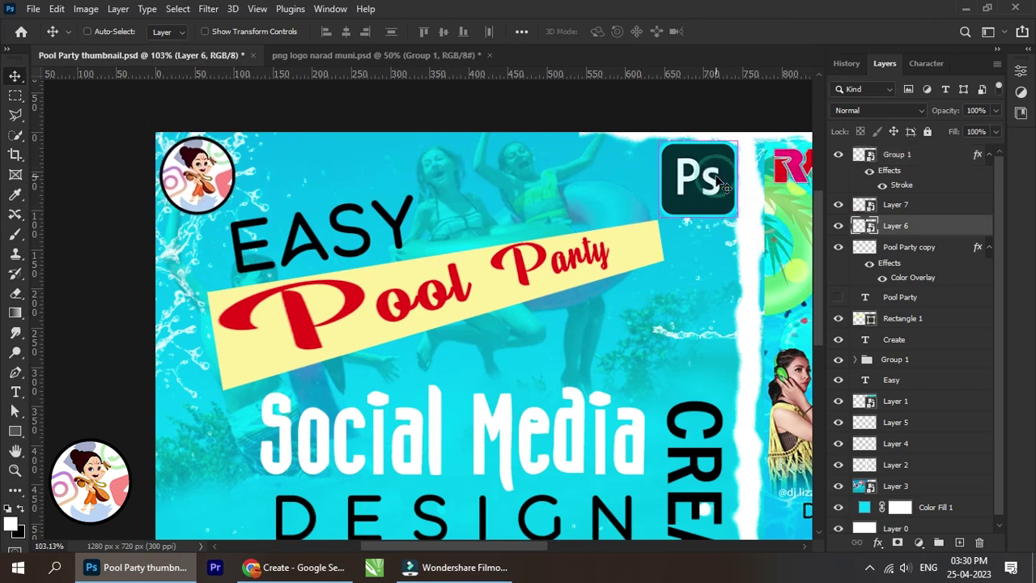
key("ctrl+t")
left_click_drag(736, 216, 726, 207)
left_click(751, 32)
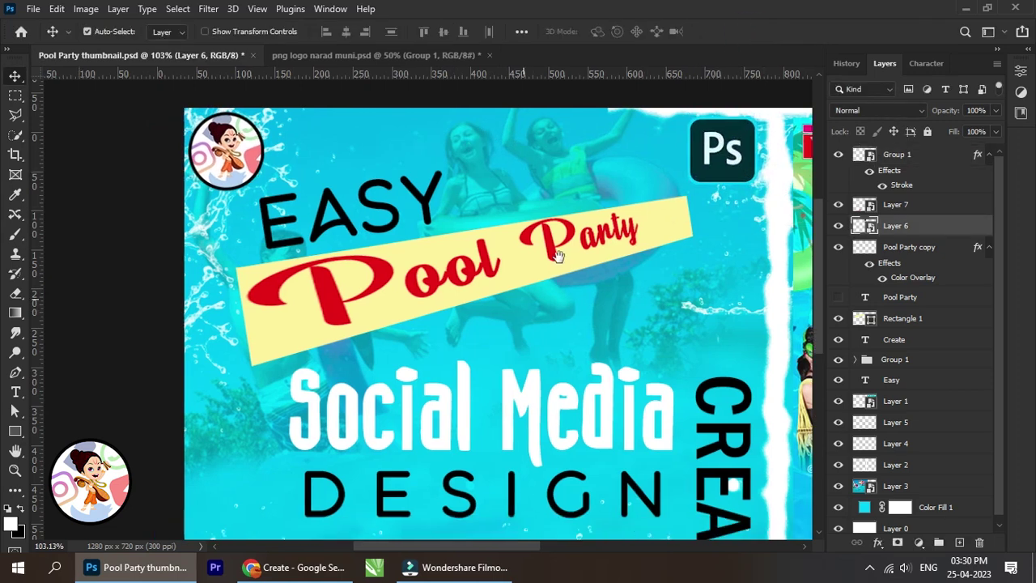
scroll(692, 157, "down", 2)
scroll(691, 158, "left", 1)
scroll(315, 421, "down", 3)
scroll(315, 422, "left", 1)
left_click_drag(692, 158, 268, 502)
left_click_drag(484, 411, 434, 361)
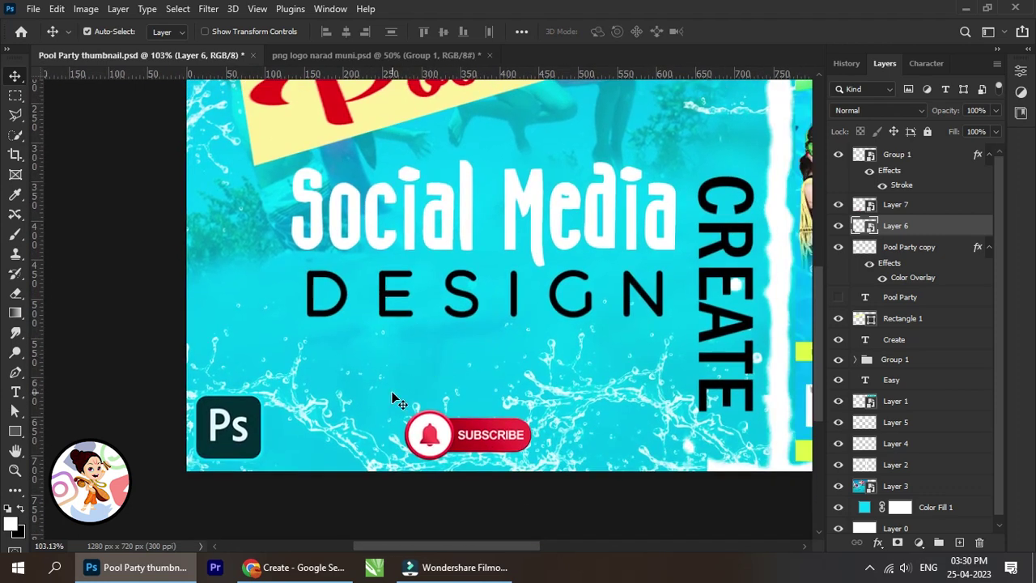
scroll(392, 395, "down", 3)
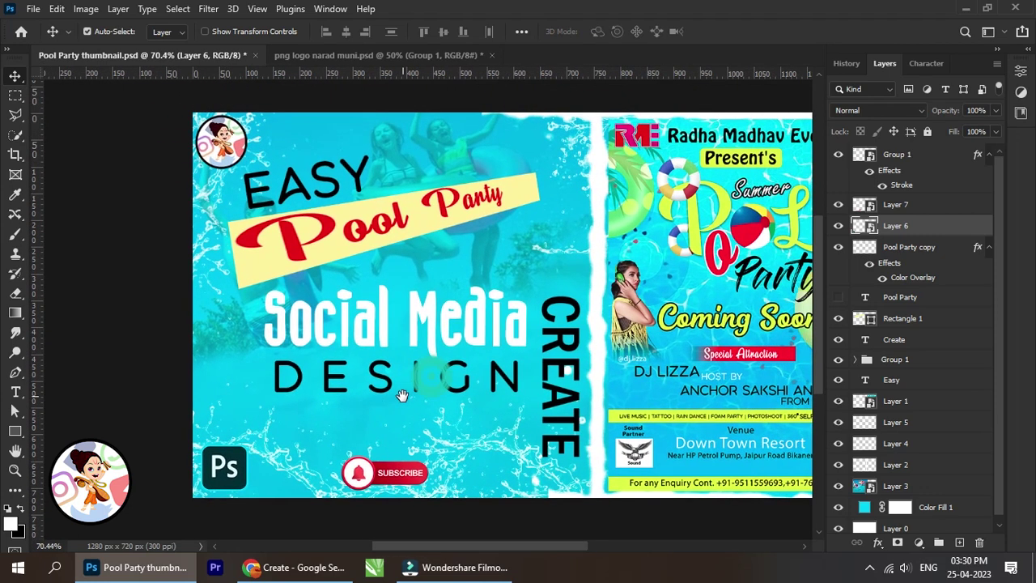
key("ctrl+z")
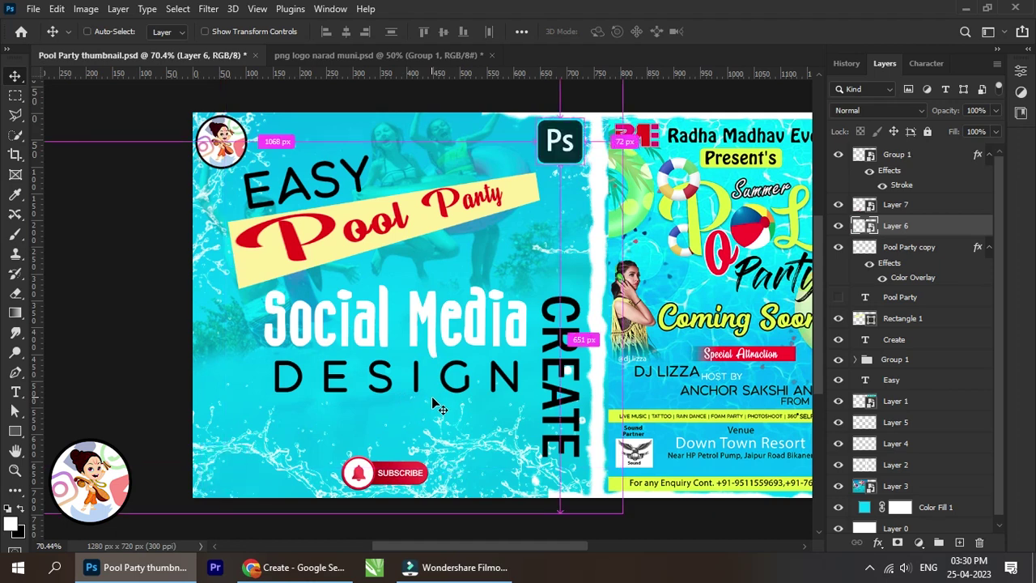